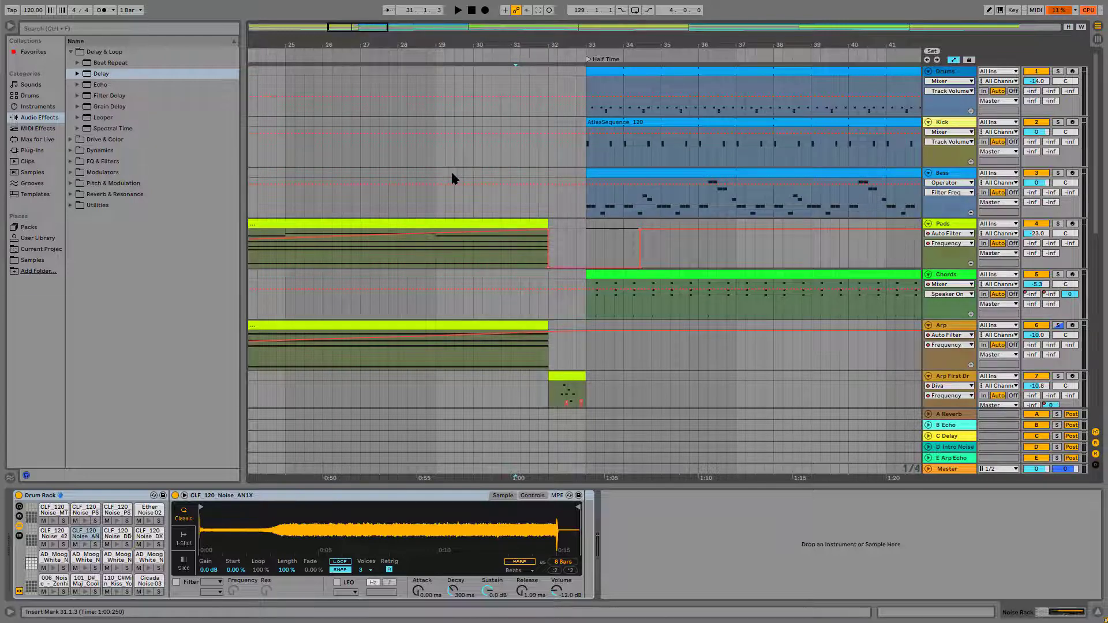
Step: Play the arrangement from bar 29 through the transition into the Half Time section
{"action": "left_click", "coordinate": [436, 180]}
{"action": "key", "text": "space"}
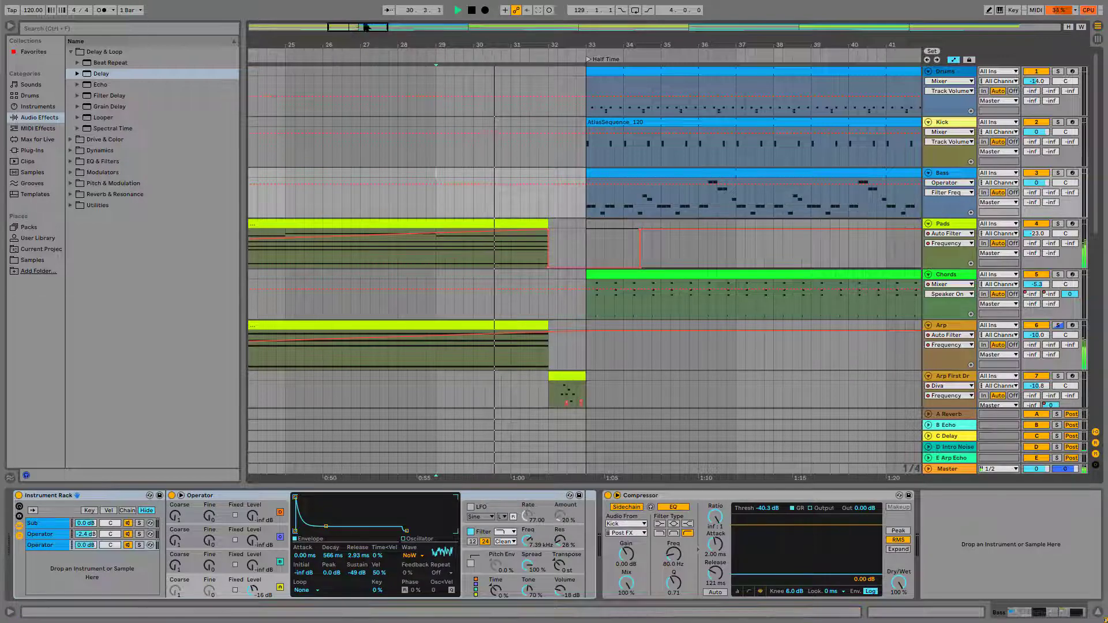
{"action": "left_click_drag", "start_coordinate": [351, 30], "coordinate": [354, 15]}
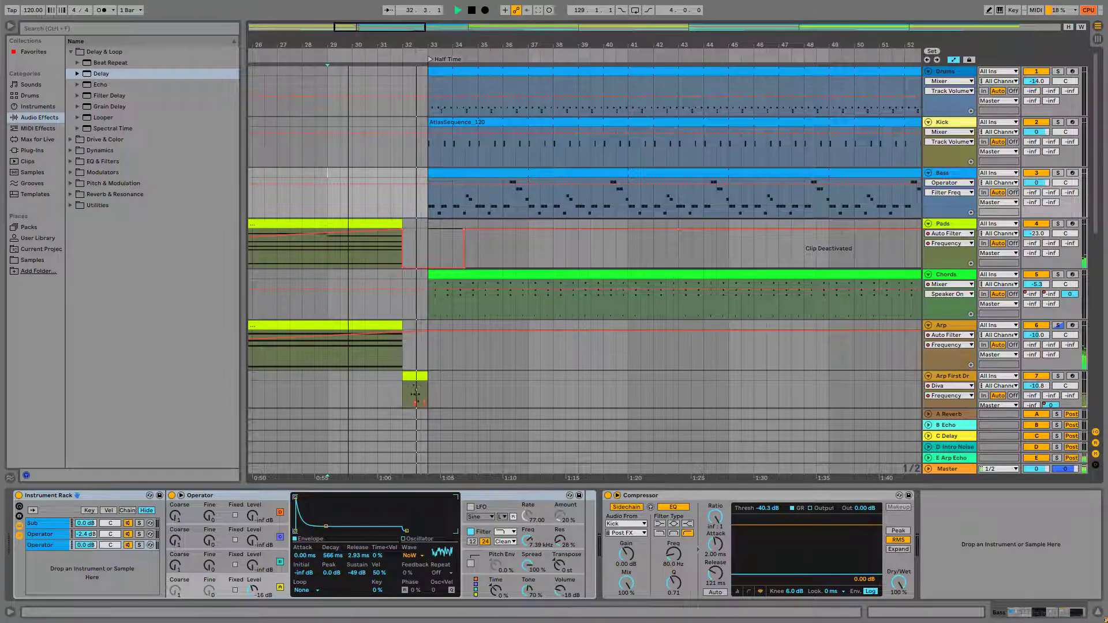
{"action": "mouse_move", "coordinate": [353, 15]}
{"action": "left_mouse_down"}
{"action": "mouse_move", "coordinate": [355, 46]}
{"action": "mouse_move", "coordinate": [358, 25]}
{"action": "left_mouse_up"}
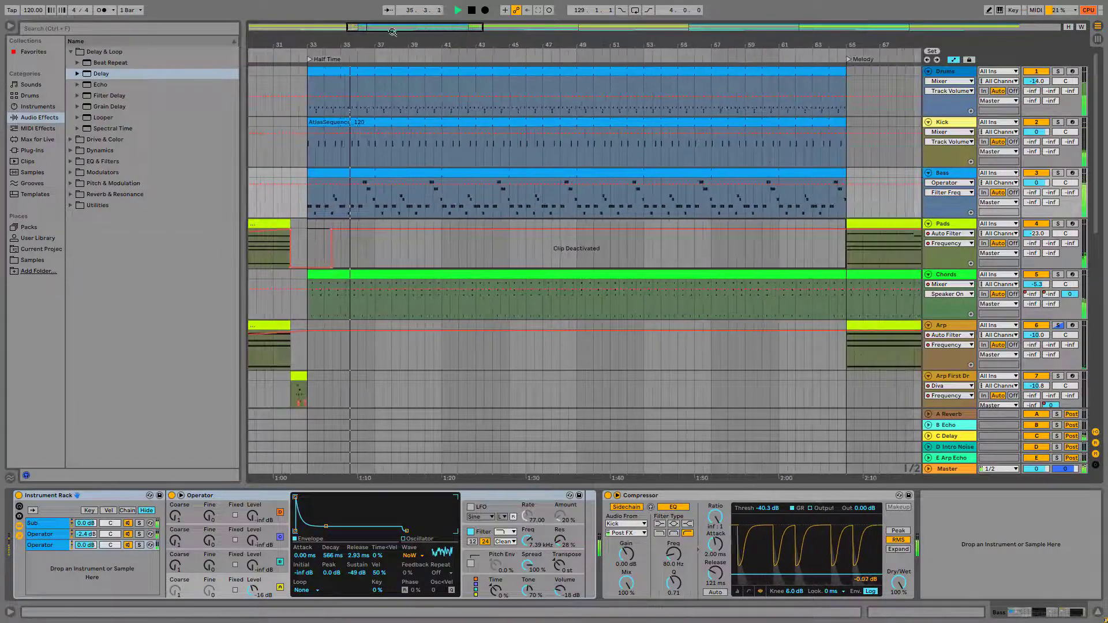
{"action": "left_click", "coordinate": [322, 145]}
{"action": "key", "text": "space"}
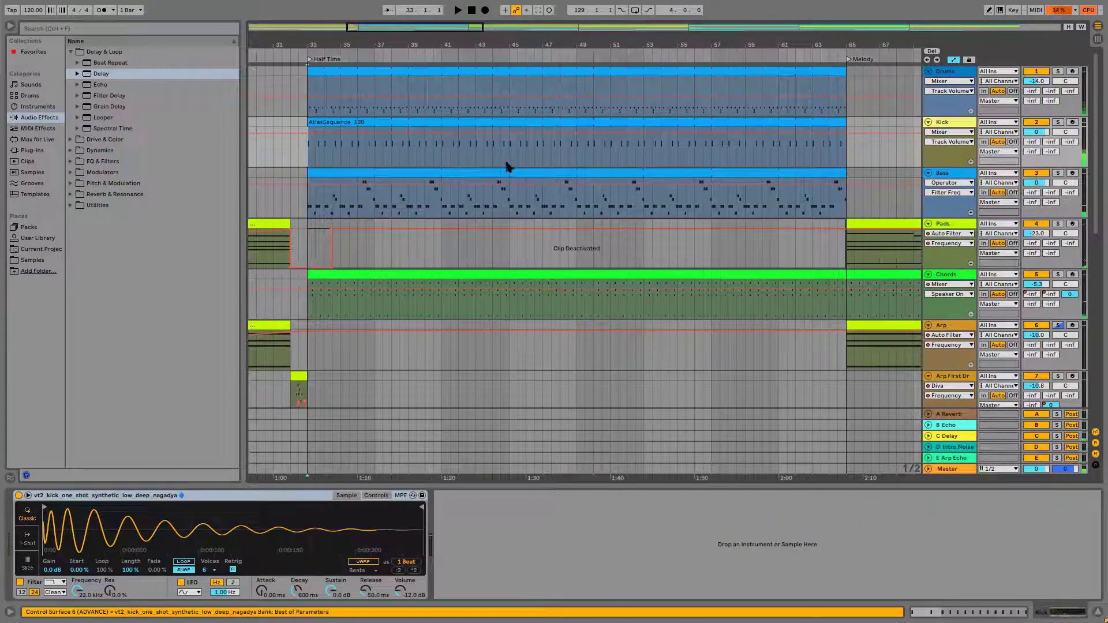
Step: Trim the start of the Chords clip to bar 49 and play the Half Time section from bar 33
{"action": "scroll", "coordinate": [507, 167], "scroll_direction": "down", "scroll_amount": 3}
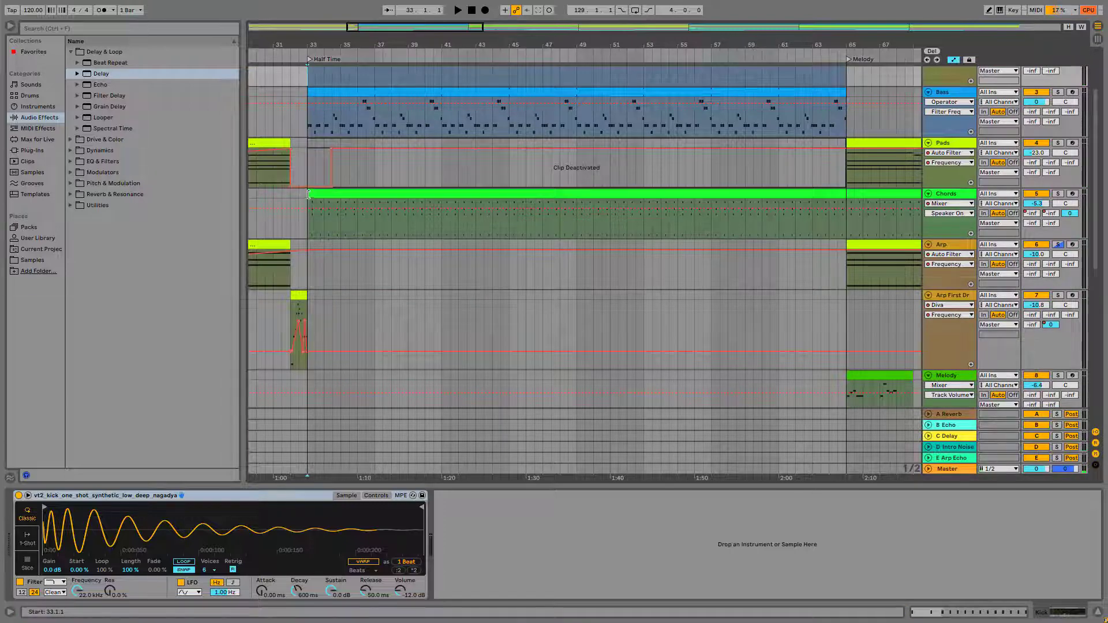
{"action": "left_click_drag", "start_coordinate": [308, 194], "coordinate": [566, 208]}
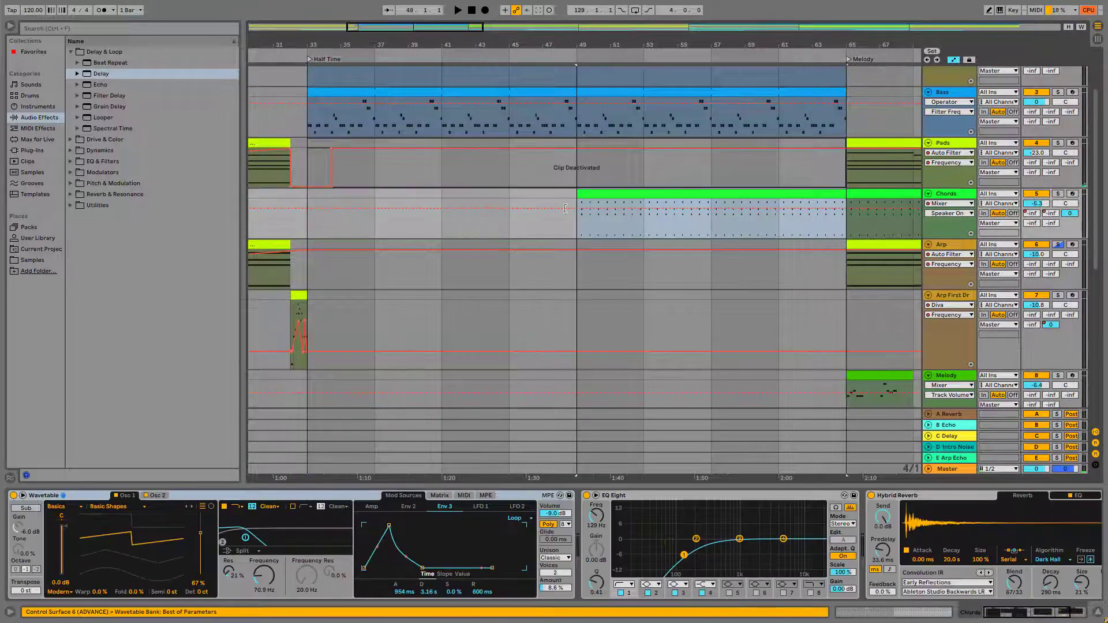
{"action": "left_click", "coordinate": [306, 233]}
{"action": "key", "text": "space"}
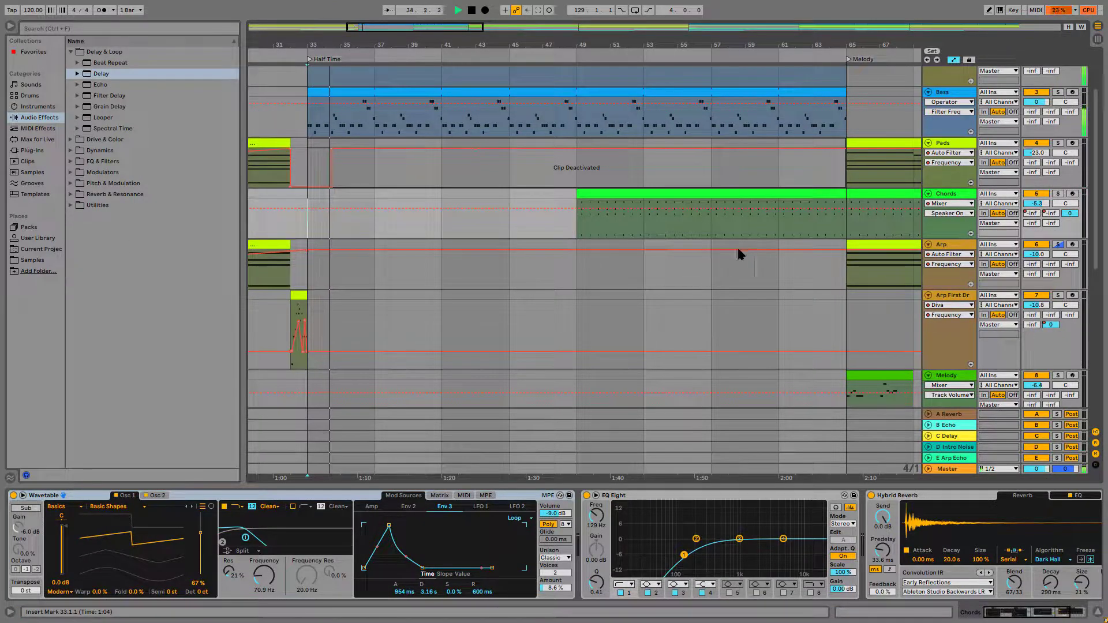
Step: Set a four-bar loop over bars 41 to 45, turn looping on, and play it from bar 41
{"action": "scroll", "coordinate": [737, 247], "scroll_direction": "up", "scroll_amount": 3}
{"action": "key", "text": "shift+Right"}
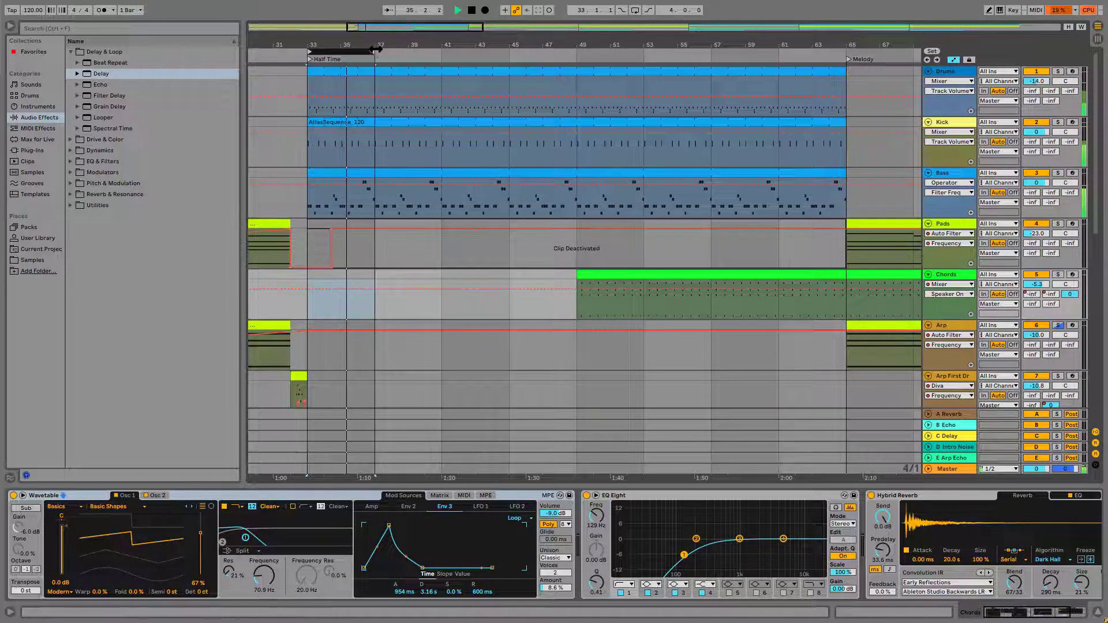
{"action": "key", "text": "Up"}
{"action": "key", "text": "Up"}
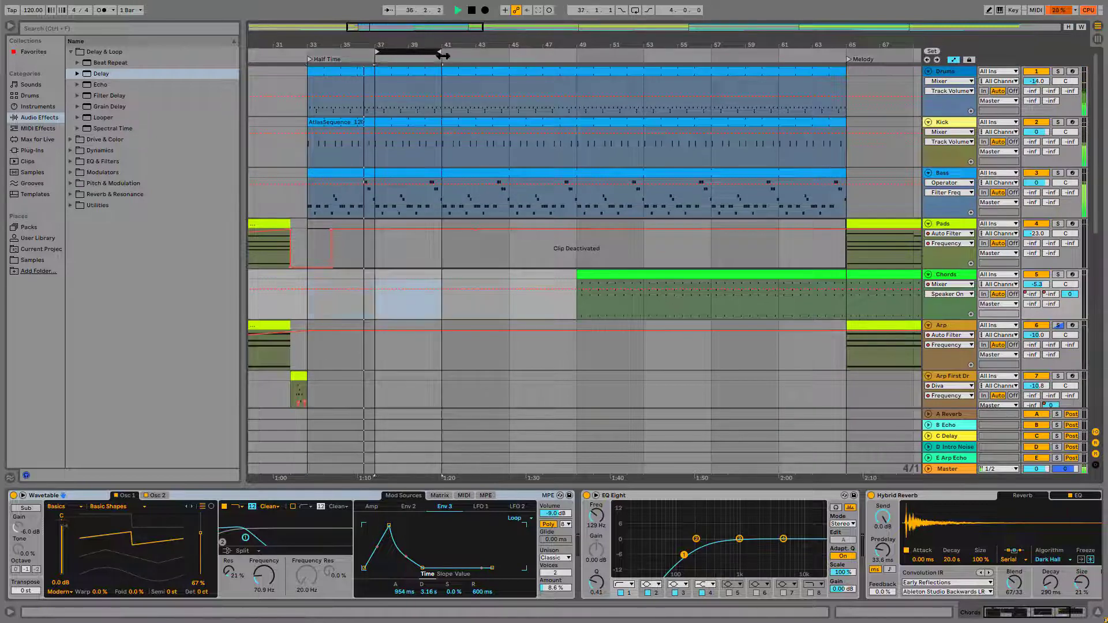
{"action": "left_click", "coordinate": [442, 309]}
{"action": "key", "text": "space"}
{"action": "key", "text": "space"}
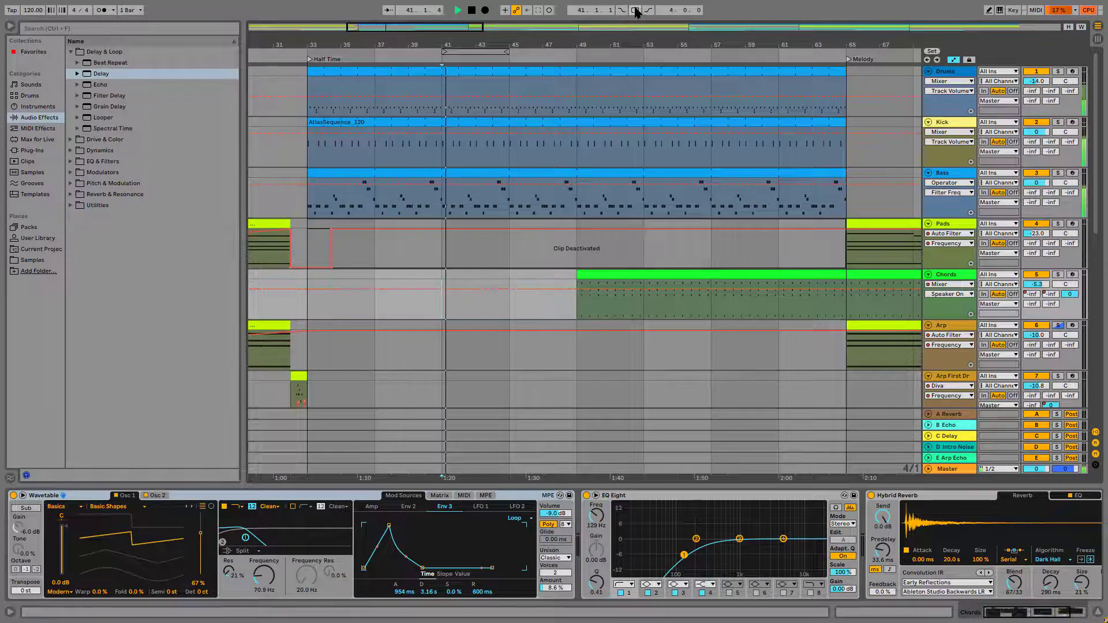
{"action": "key", "text": "ctrl+l"}
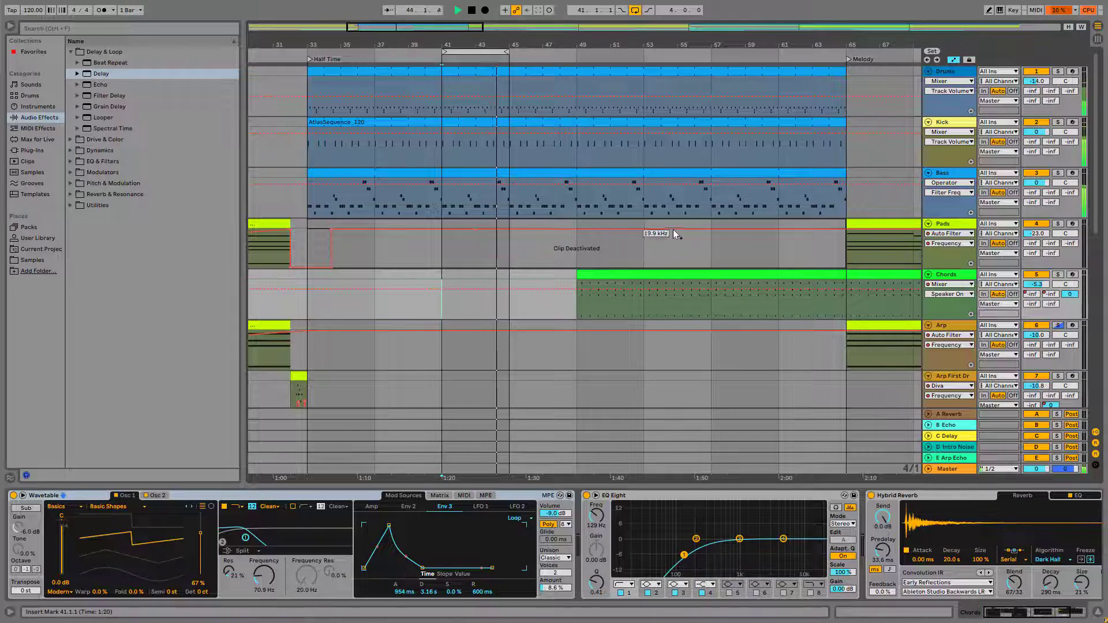
{"action": "key", "text": "space"}
Step: Split the Bass Rack clip at bar 49 and remove its part from bar 33 to bar 49
{"action": "scroll", "coordinate": [684, 226], "scroll_direction": "down", "scroll_amount": 10}
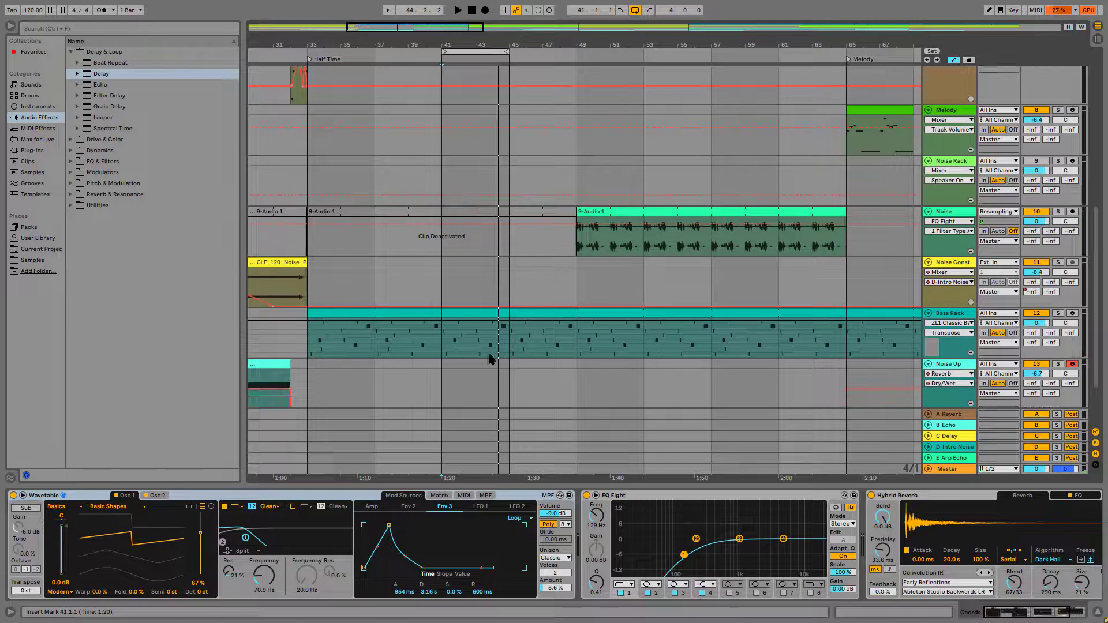
{"action": "left_click", "coordinate": [577, 350]}
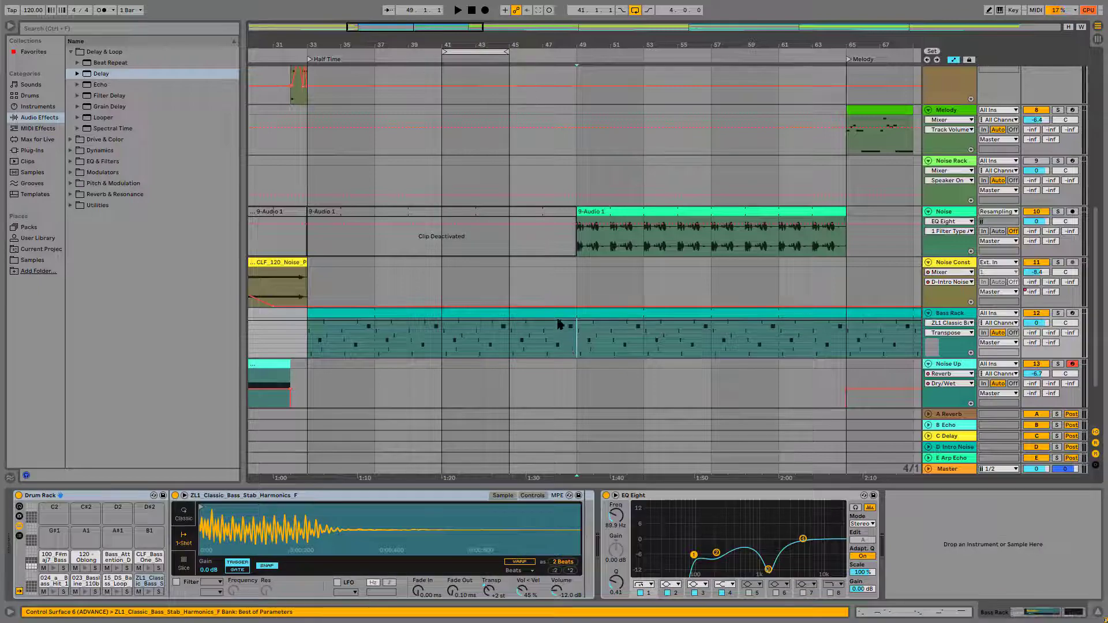
{"action": "left_click", "coordinate": [536, 311]}
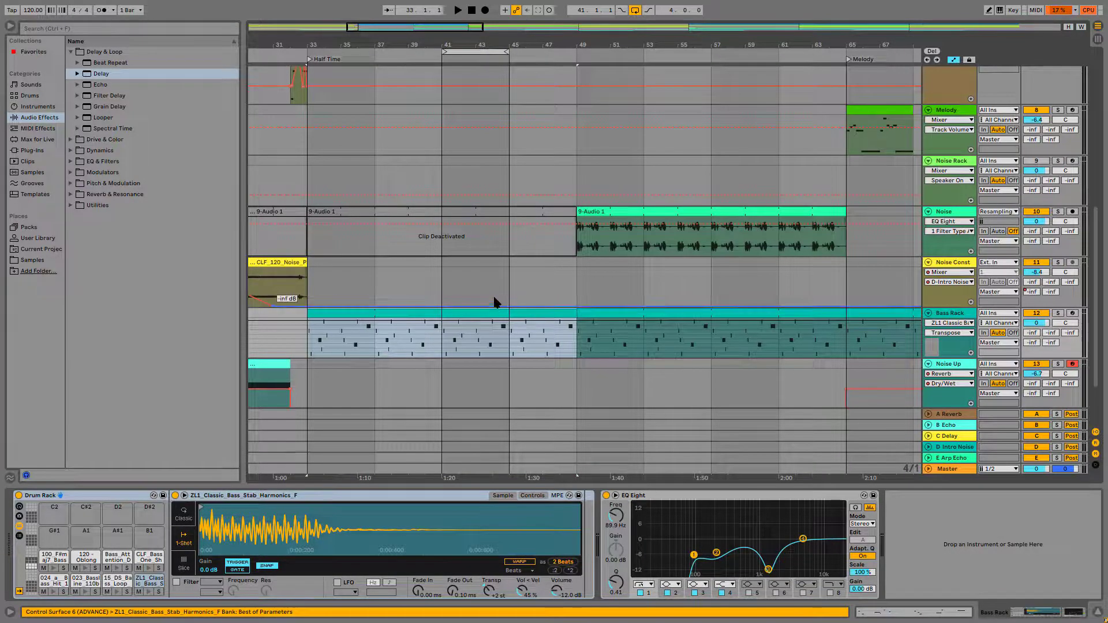
{"action": "key", "text": "0"}
Step: Play the loop from bar 41 and listen to the remaining parts
{"action": "left_click", "coordinate": [445, 157]}
{"action": "key", "text": "space"}
{"action": "scroll", "coordinate": [564, 209], "scroll_direction": "up", "scroll_amount": 3}
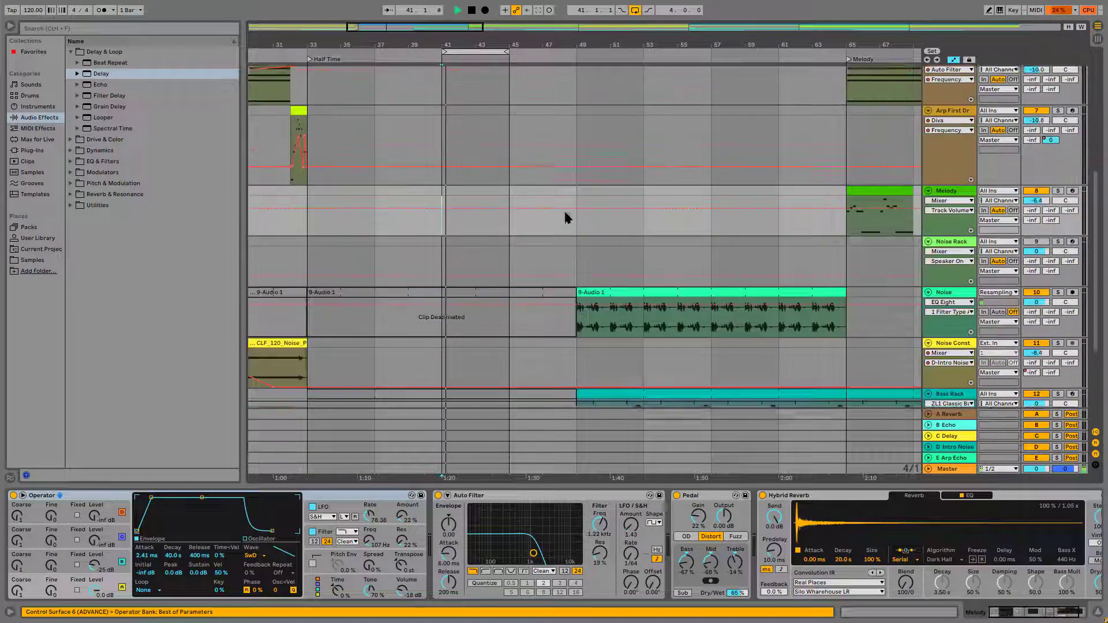
{"action": "scroll", "coordinate": [568, 215], "scroll_direction": "up", "scroll_amount": 5}
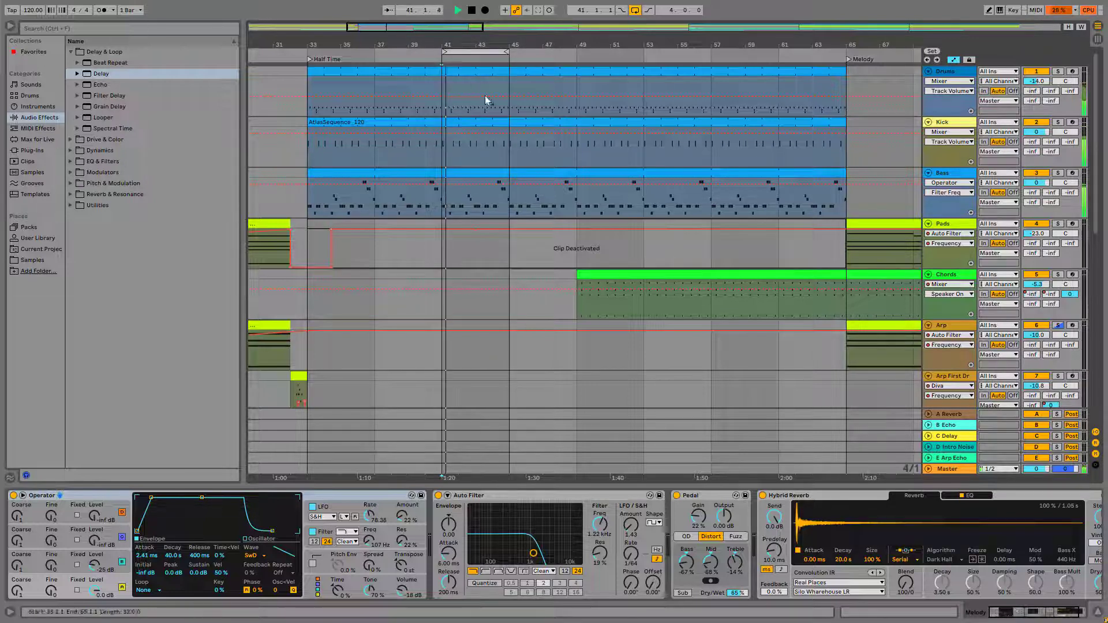
Step: Open the Drums clip's notes, listen from bar 33, and trim the clip's start to bar 41
{"action": "double_click", "coordinate": [455, 72]}
{"action": "key", "text": "space"}
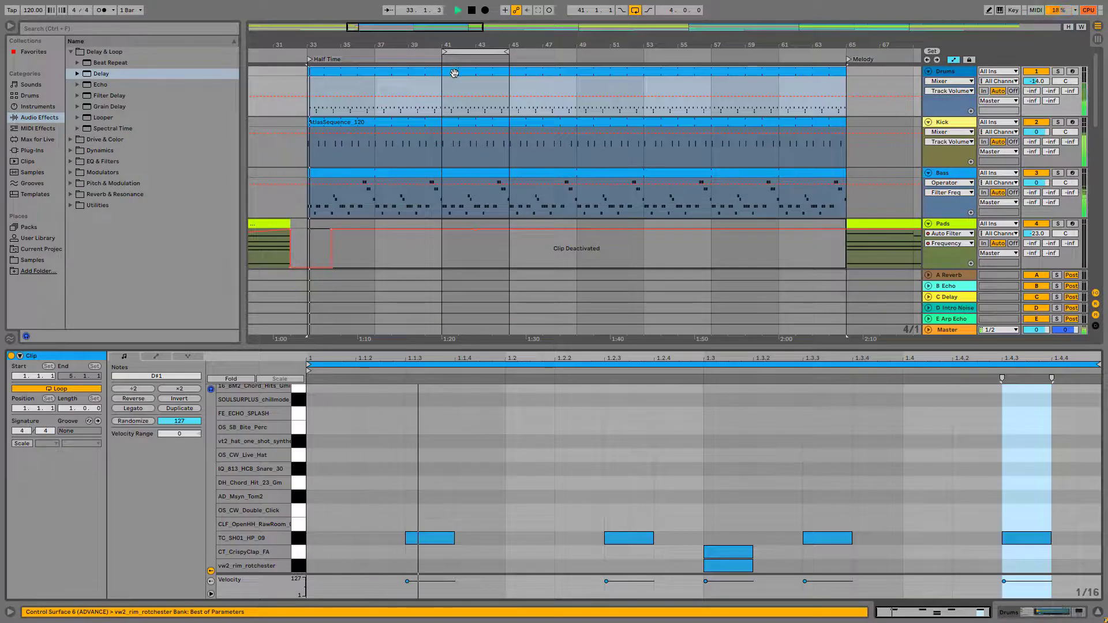
{"action": "key", "text": "space"}
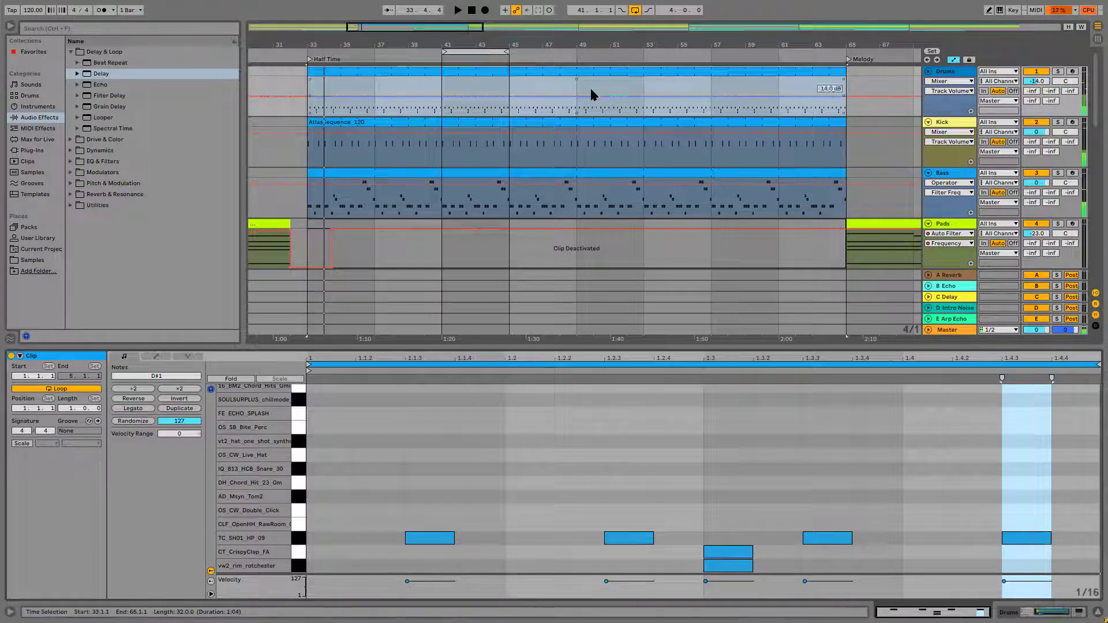
{"action": "key", "text": "space"}
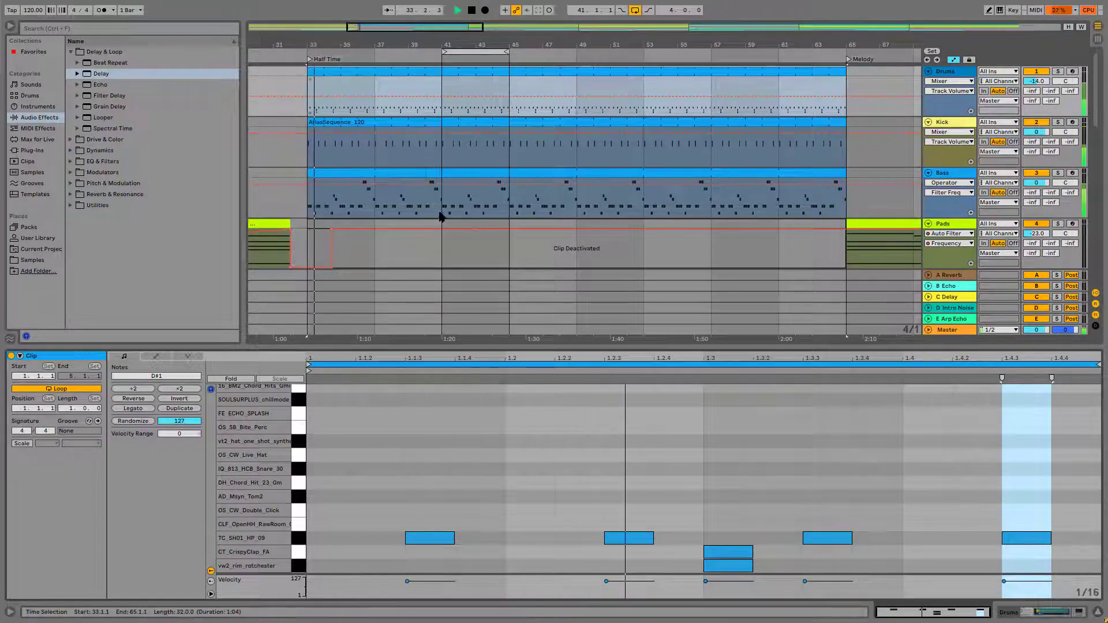
{"action": "left_click_drag", "start_coordinate": [306, 77], "coordinate": [442, 77]}
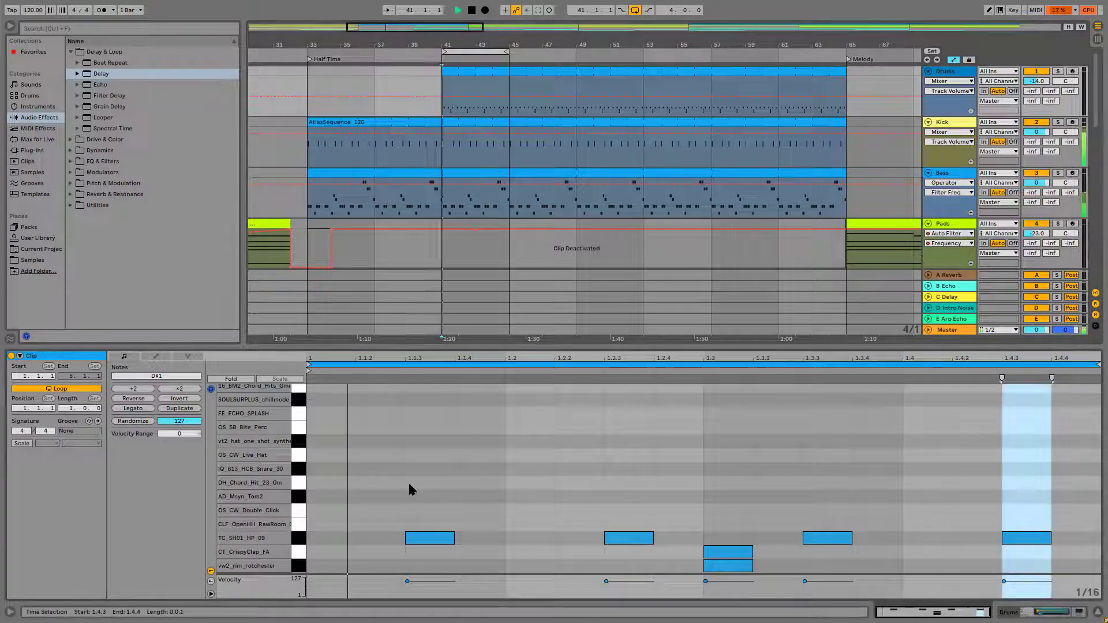
Step: Add a CLF_OpenHH_RawRoom open hi-hat note at 1.2.3 in the Drums clip
{"action": "key", "text": "space"}
{"action": "double_click", "coordinate": [386, 525]}
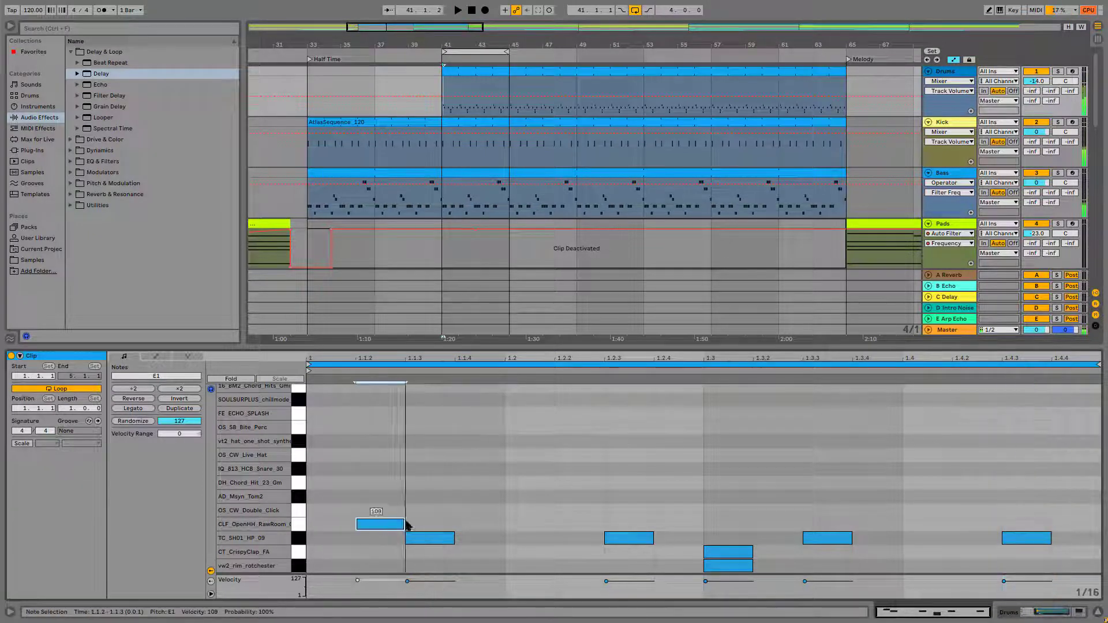
{"action": "left_click_drag", "start_coordinate": [385, 529], "coordinate": [622, 524]}
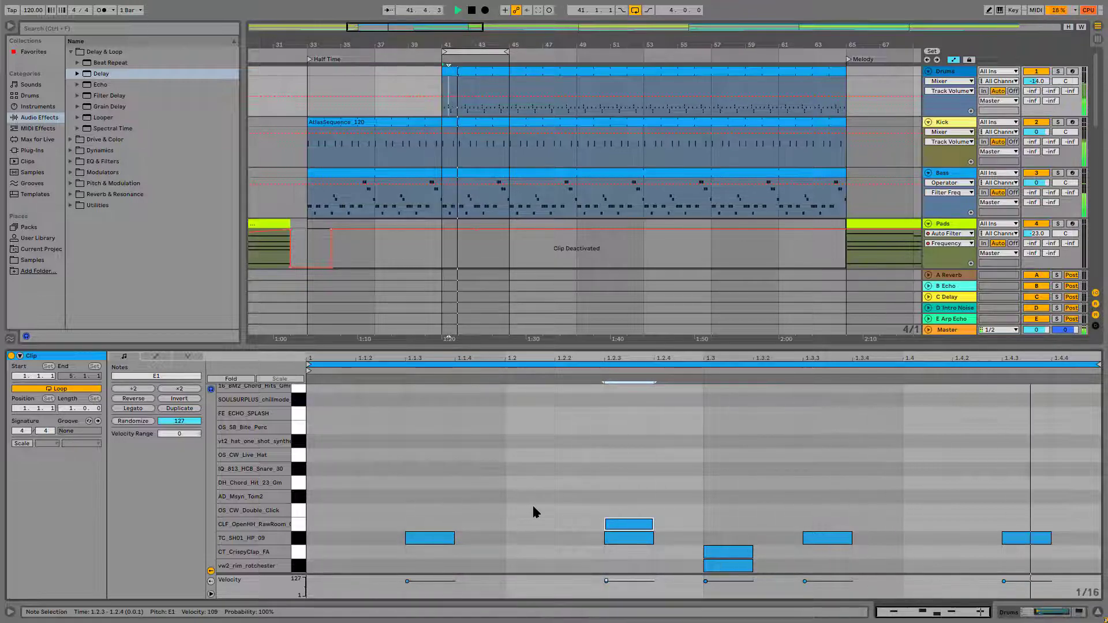
Step: Add a TC_SH01_HP_09 note at 1.1.1 and shift it through the drum rows to audition sounds, ending on vw2_rim_rotchester
{"action": "double_click", "coordinate": [330, 538]}
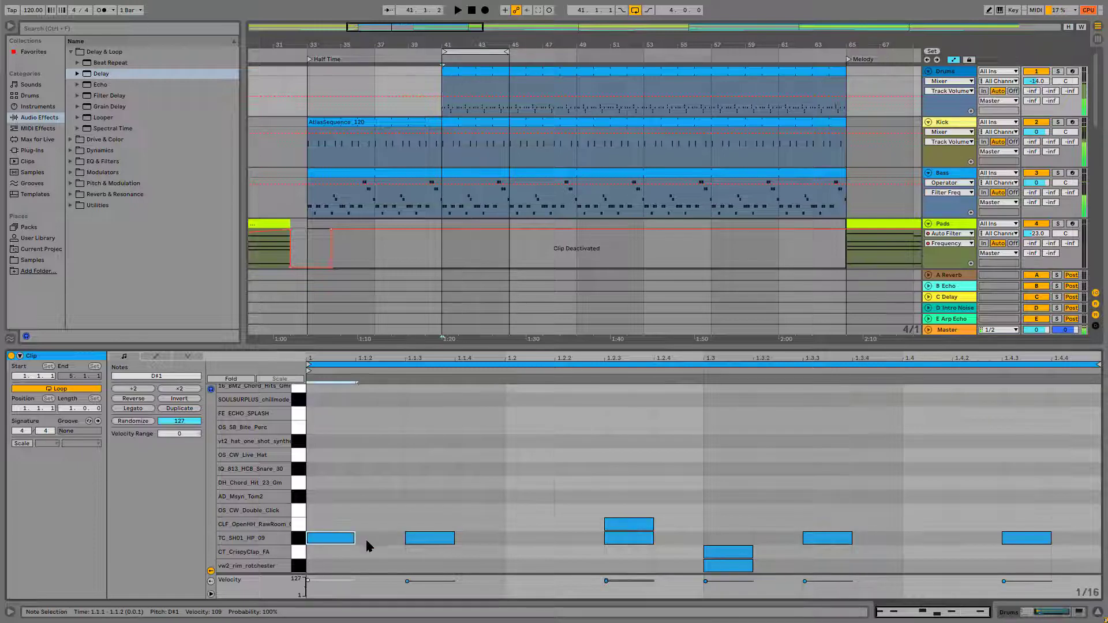
{"action": "key", "text": "space"}
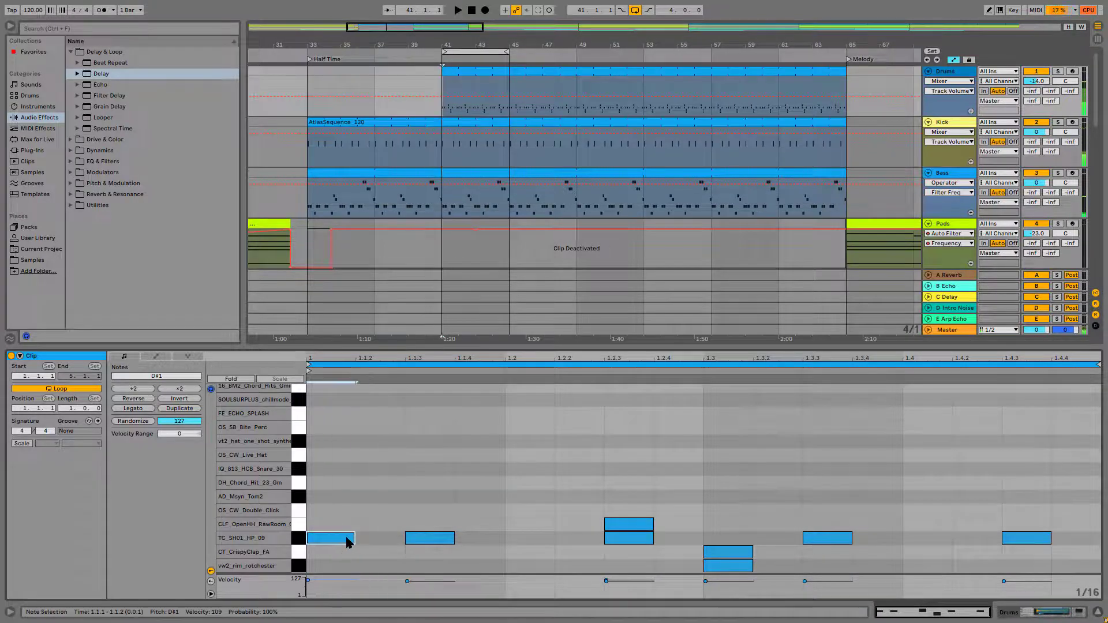
{"action": "key", "text": "Up"}
{"action": "key", "text": "Up"}
{"action": "key", "text": "Up"}
{"action": "key", "text": "Up"}
{"action": "key", "text": "Up"}
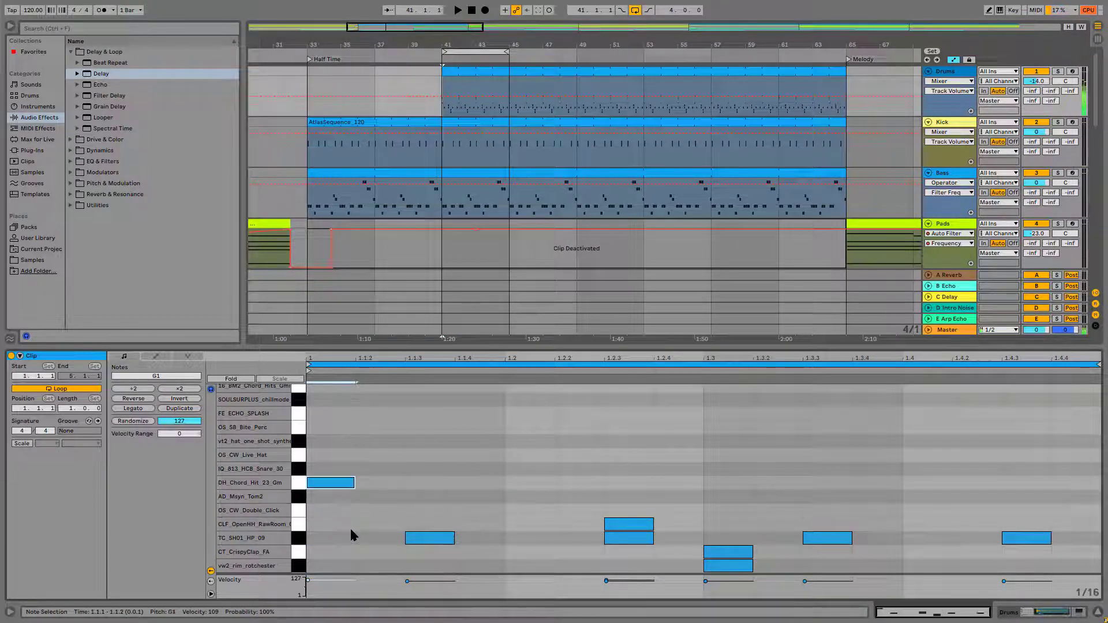
{"action": "key", "text": "Down"}
{"action": "key", "text": "Down"}
{"action": "key", "text": "Up"}
{"action": "key", "text": "Up"}
{"action": "key", "text": "Up"}
{"action": "key", "text": "Up"}
{"action": "key", "text": "Up"}
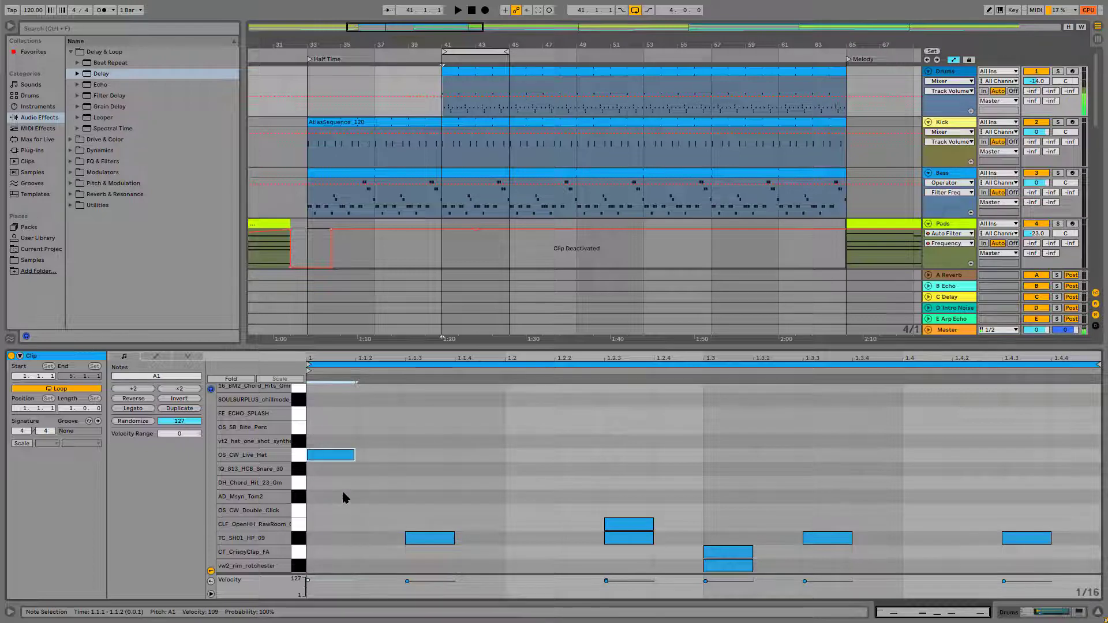
{"action": "key", "text": "Down"}
{"action": "key", "text": "Up"}
{"action": "key", "text": "Up"}
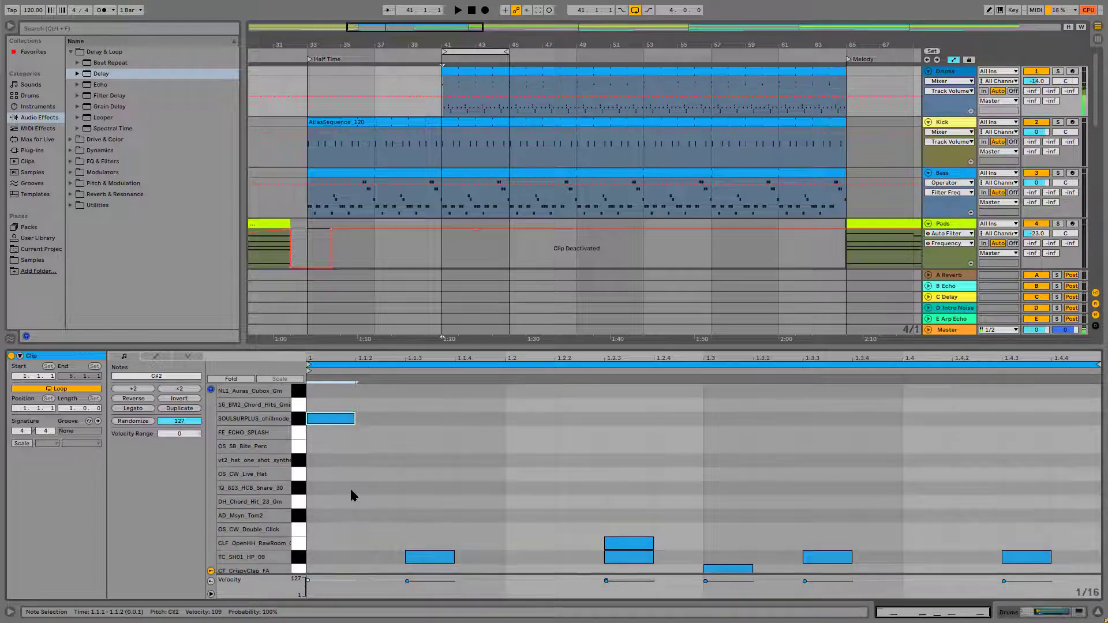
{"action": "key", "text": "Up"}
{"action": "key", "text": "Down"}
{"action": "key", "text": "Up"}
{"action": "key", "text": "Up"}
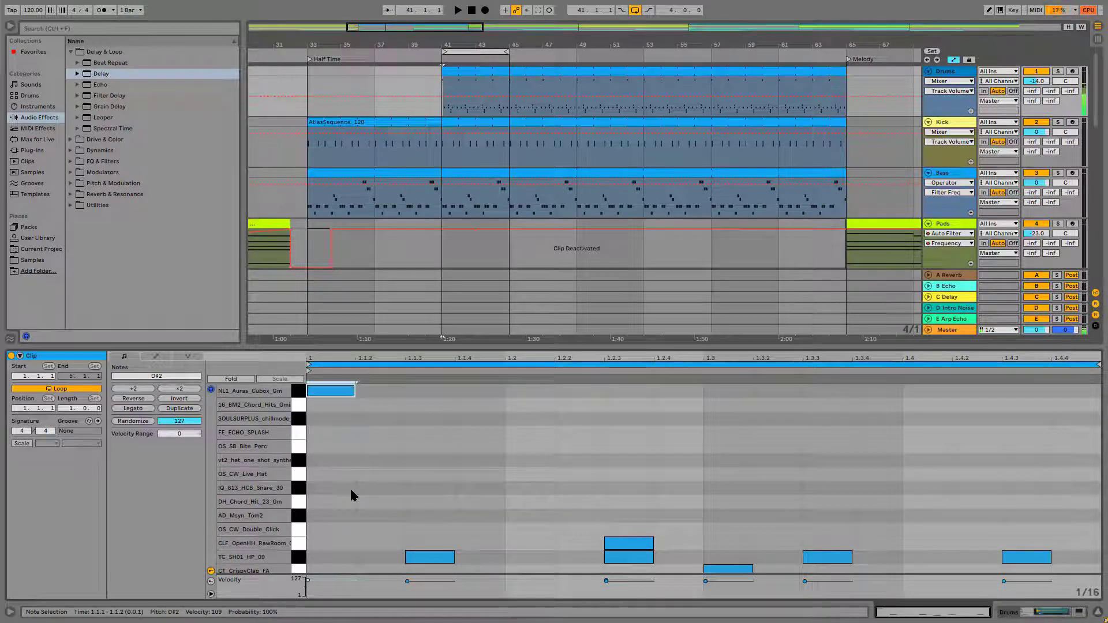
{"action": "key", "text": "Down"}
{"action": "key", "text": "Down"}
{"action": "key", "text": "Down"}
{"action": "key", "text": "Down"}
{"action": "key", "text": "Down"}
{"action": "key", "text": "Down"}
{"action": "key", "text": "Down"}
{"action": "key", "text": "Down"}
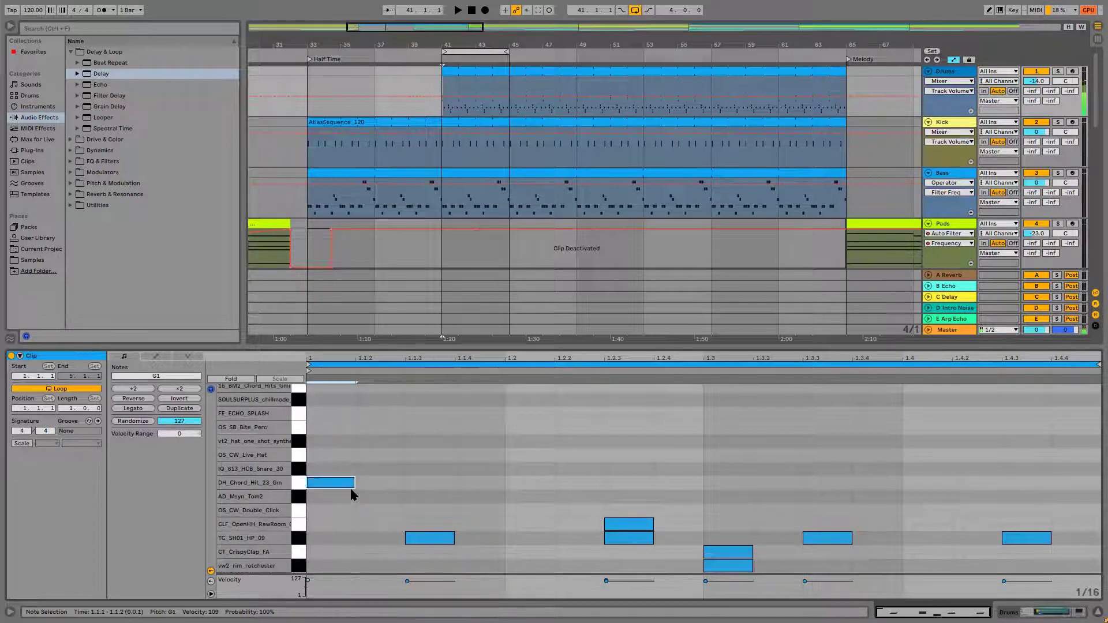
{"action": "key", "text": "Down"}
{"action": "key", "text": "Down"}
{"action": "key", "text": "Down"}
{"action": "key", "text": "Down"}
{"action": "key", "text": "Down"}
{"action": "key", "text": "Down"}
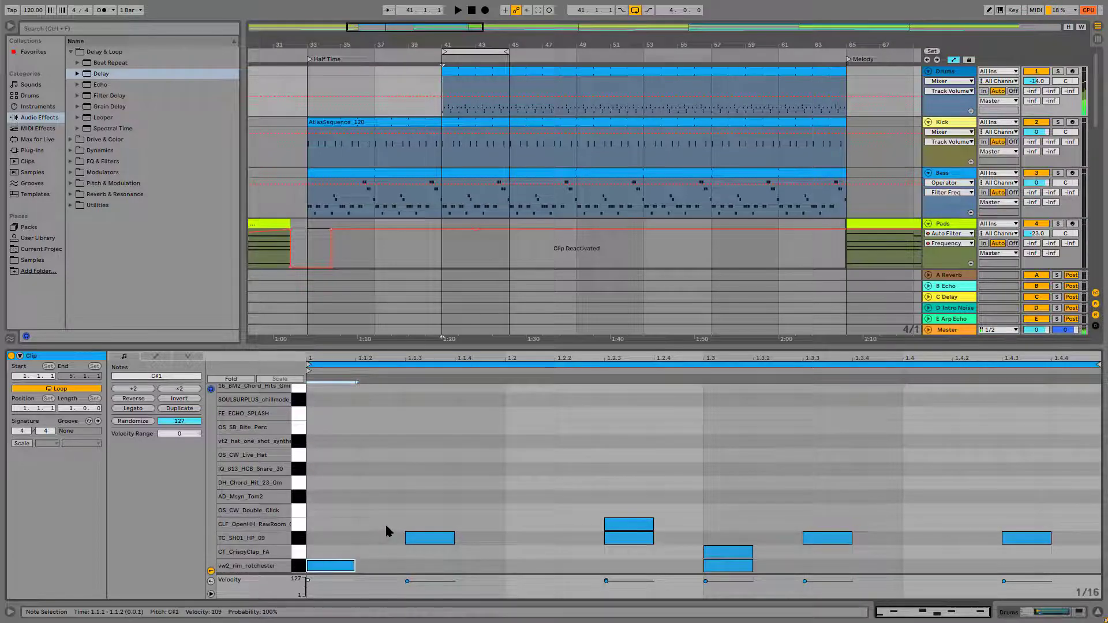
Step: Play the loop with the trial rim note at 1.1.1 and delete that note
{"action": "key", "text": "space"}
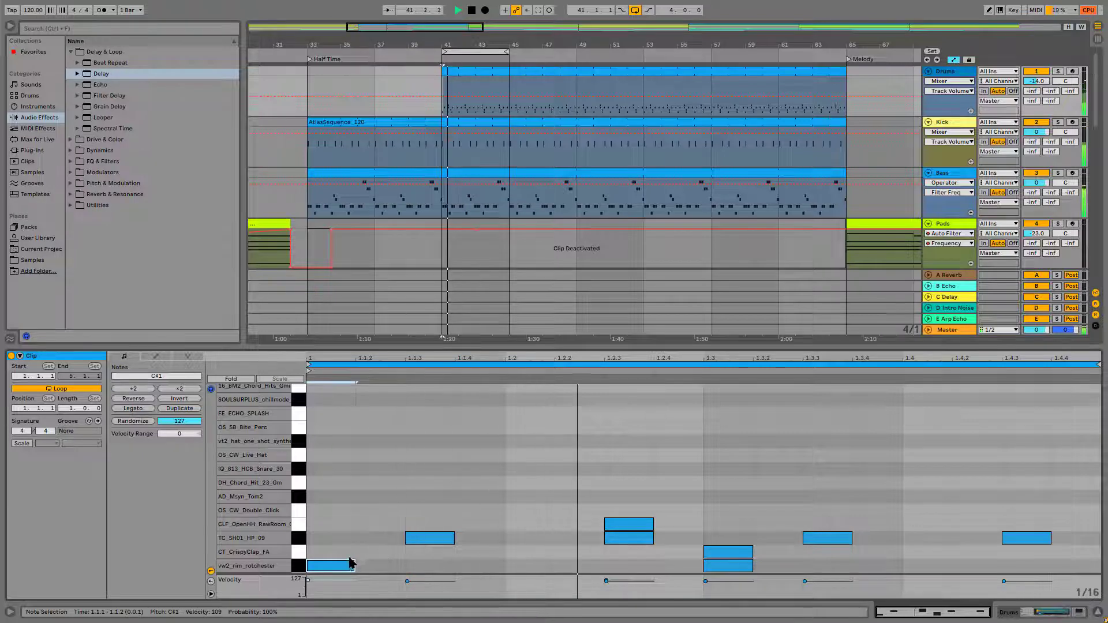
{"action": "left_click_drag", "start_coordinate": [363, 546], "coordinate": [322, 575]}
{"action": "key", "text": "Delete"}
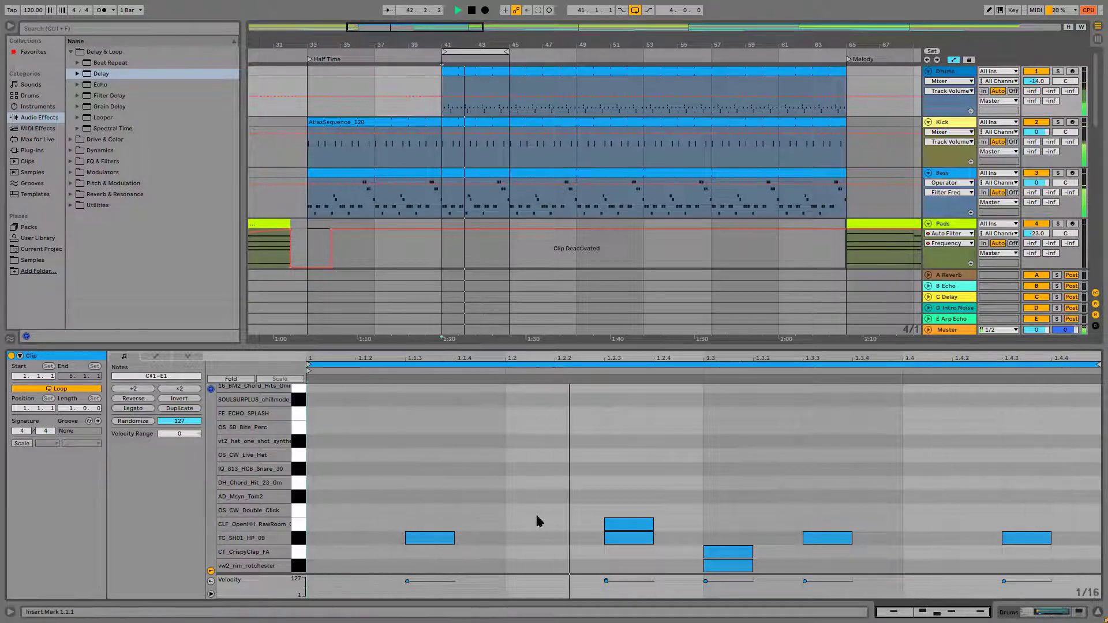
{"action": "key", "text": "space"}
Step: Add TC_SH01_HP_09 notes at 1.1.1, 1.1.2 and 1.1.4, and lower the velocities of the last two
{"action": "left_click", "coordinate": [324, 540]}
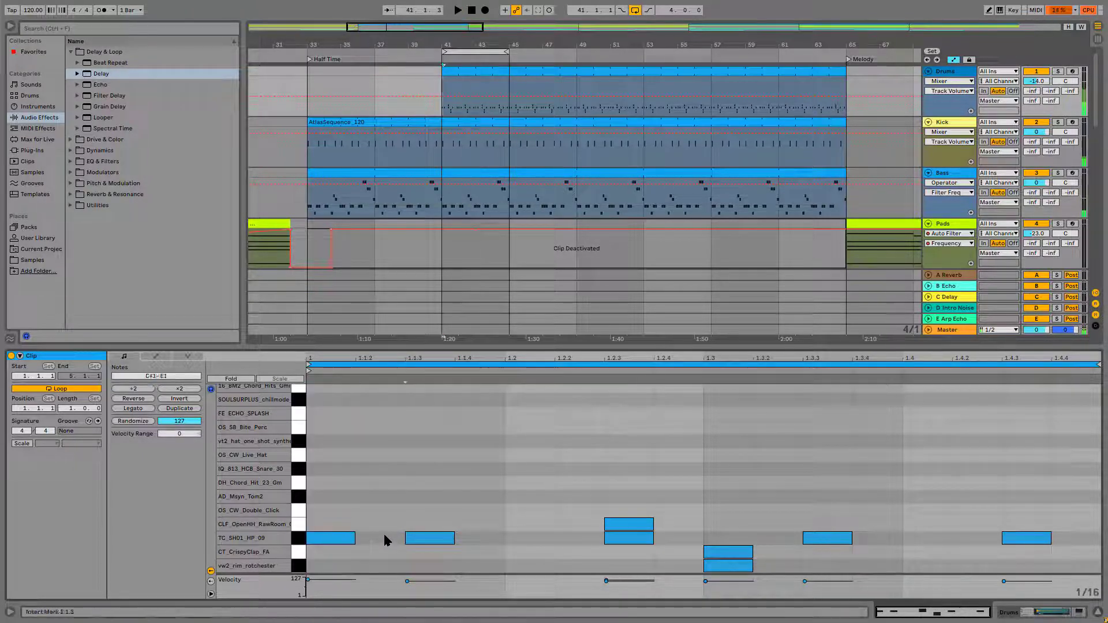
{"action": "left_click", "coordinate": [384, 537]}
{"action": "left_click", "coordinate": [477, 537]}
{"action": "left_click", "coordinate": [381, 537]}
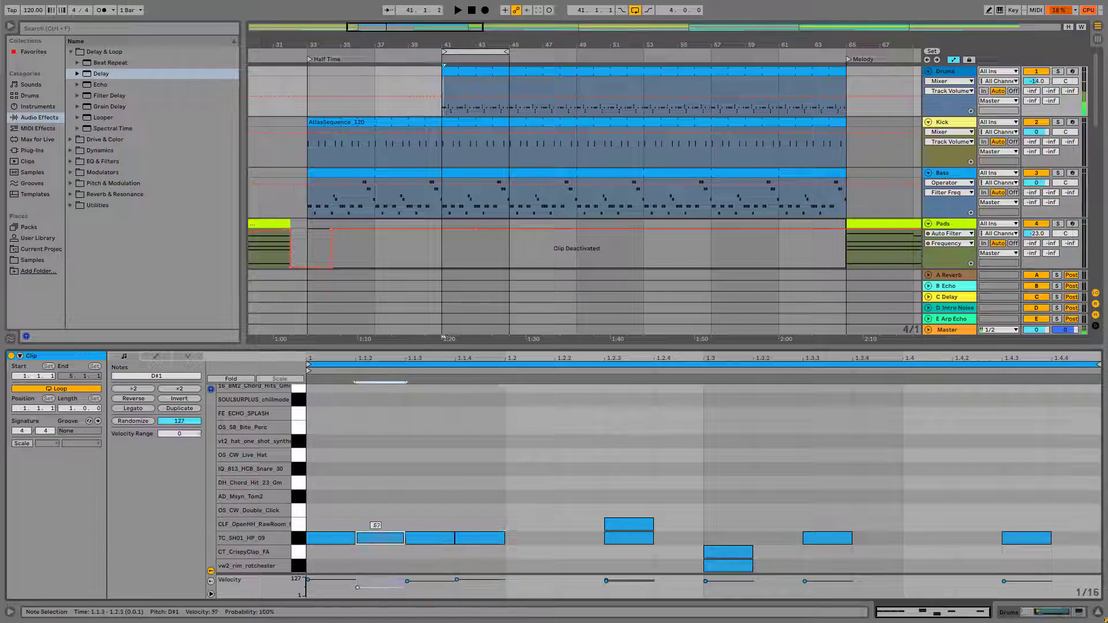
{"action": "left_click_drag", "start_coordinate": [425, 538], "coordinate": [476, 546]}
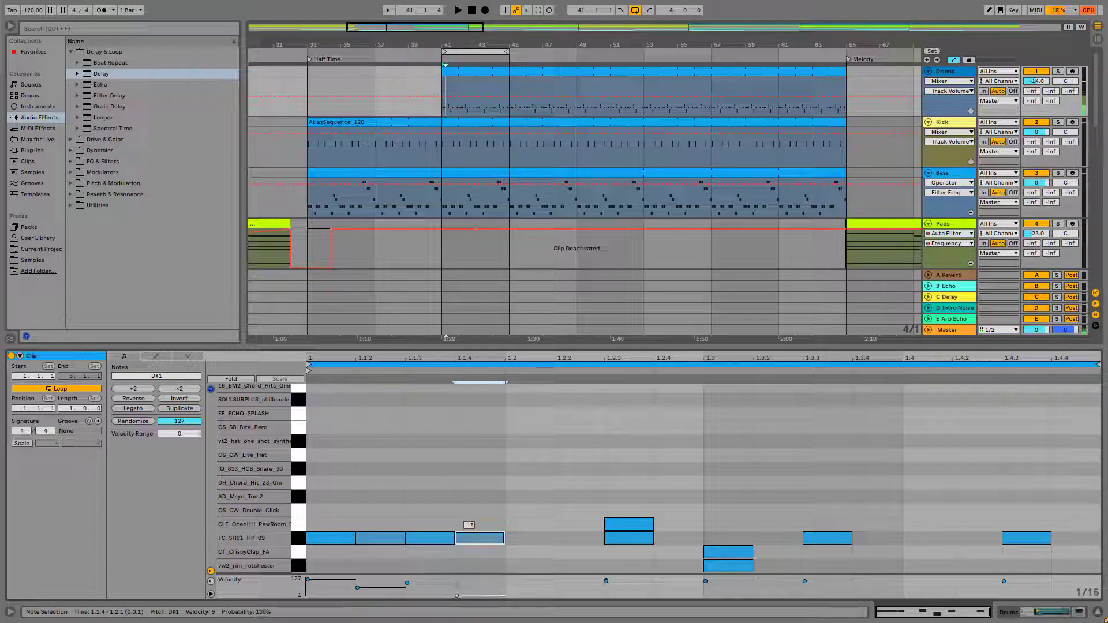
Step: Duplicate the first beat's four TC_SH01_HP_09 notes across beats 2 to 4 of the Drums clip and play the loop
{"action": "left_click_drag", "start_coordinate": [508, 508], "coordinate": [297, 538]}
{"action": "key", "text": "ctrl+d"}
{"action": "key", "text": "ctrl+d"}
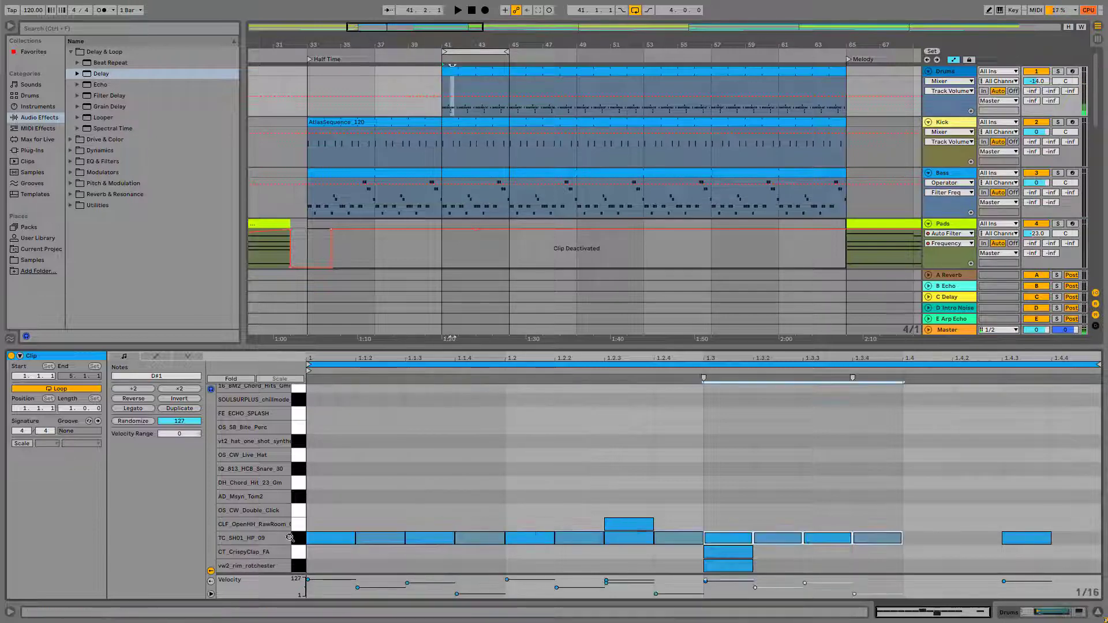
{"action": "key", "text": "ctrl+d"}
{"action": "key", "text": "space"}
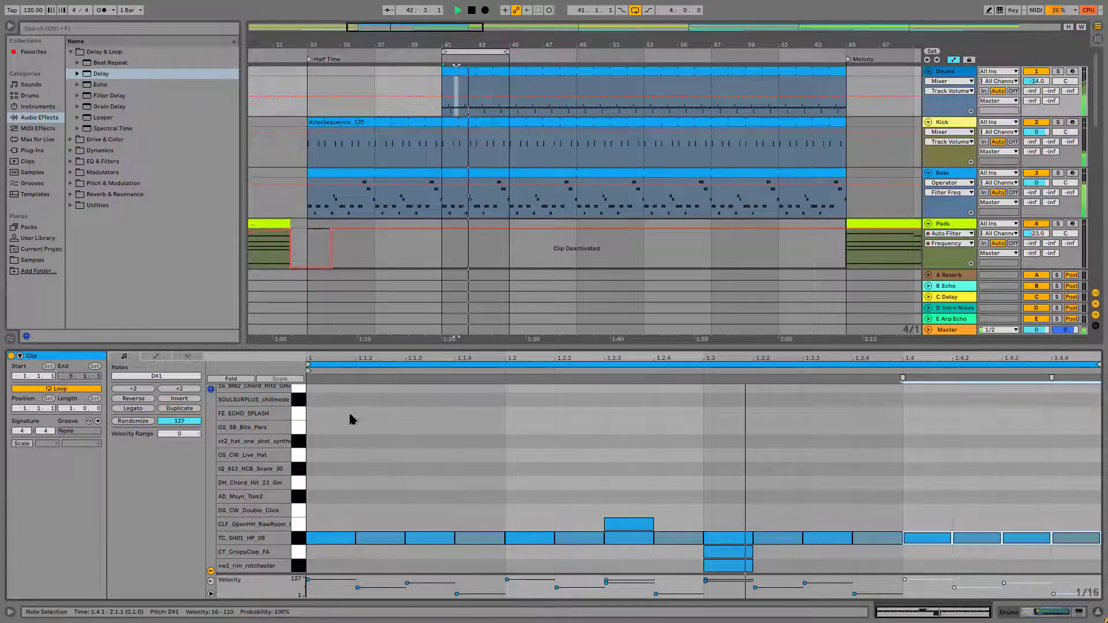
Step: Find the Swing 16ths 64 groove in the groove library, apply it to the Drums clip, and play the loop
{"action": "left_click", "coordinate": [12, 339]}
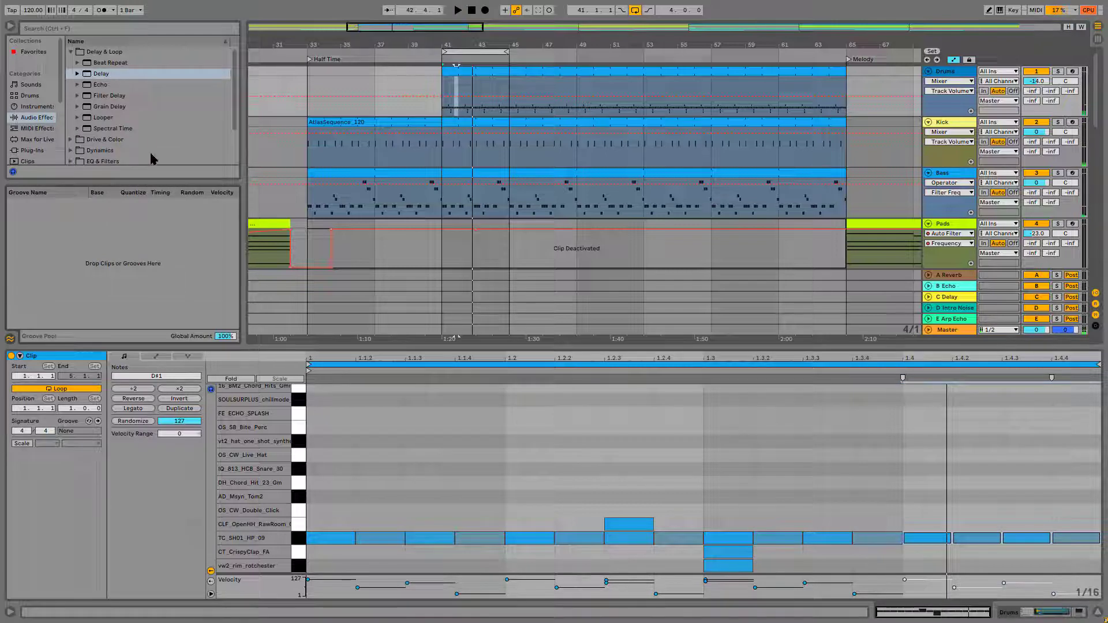
{"action": "scroll", "coordinate": [40, 116], "scroll_direction": "down", "scroll_amount": 4}
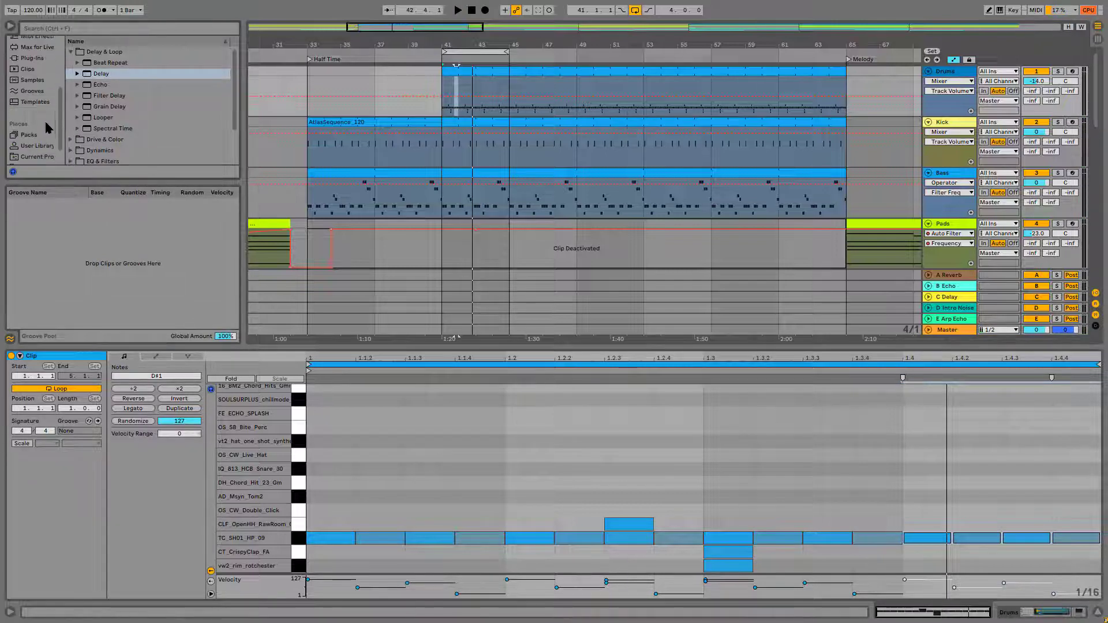
{"action": "left_click", "coordinate": [32, 91]}
{"action": "scroll", "coordinate": [139, 96], "scroll_direction": "down", "scroll_amount": 15}
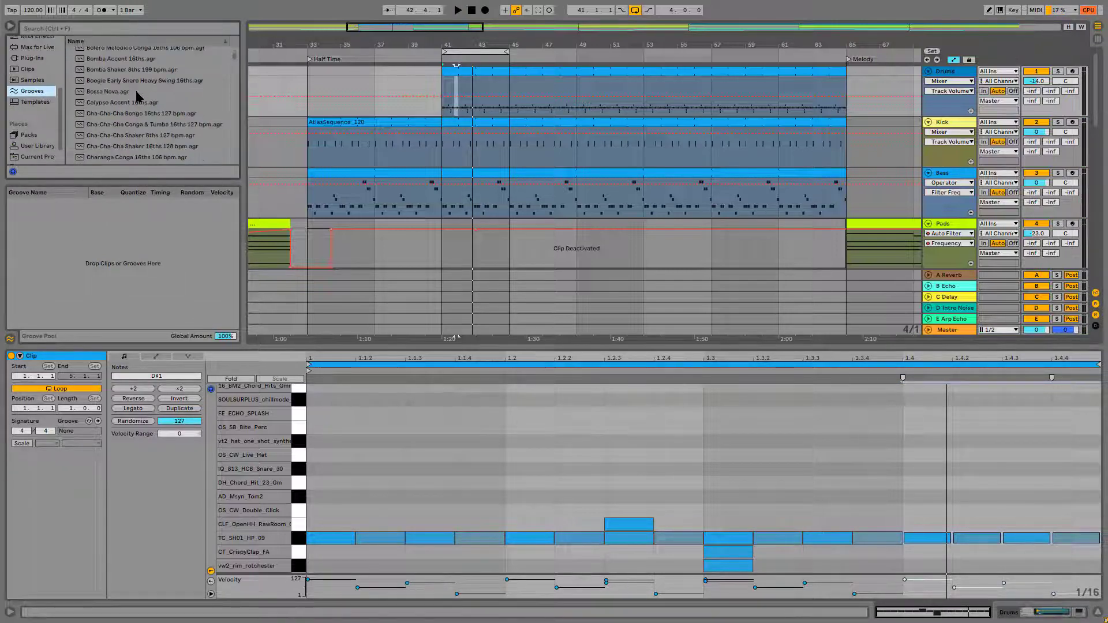
{"action": "scroll", "coordinate": [176, 128], "scroll_direction": "down", "scroll_amount": 5}
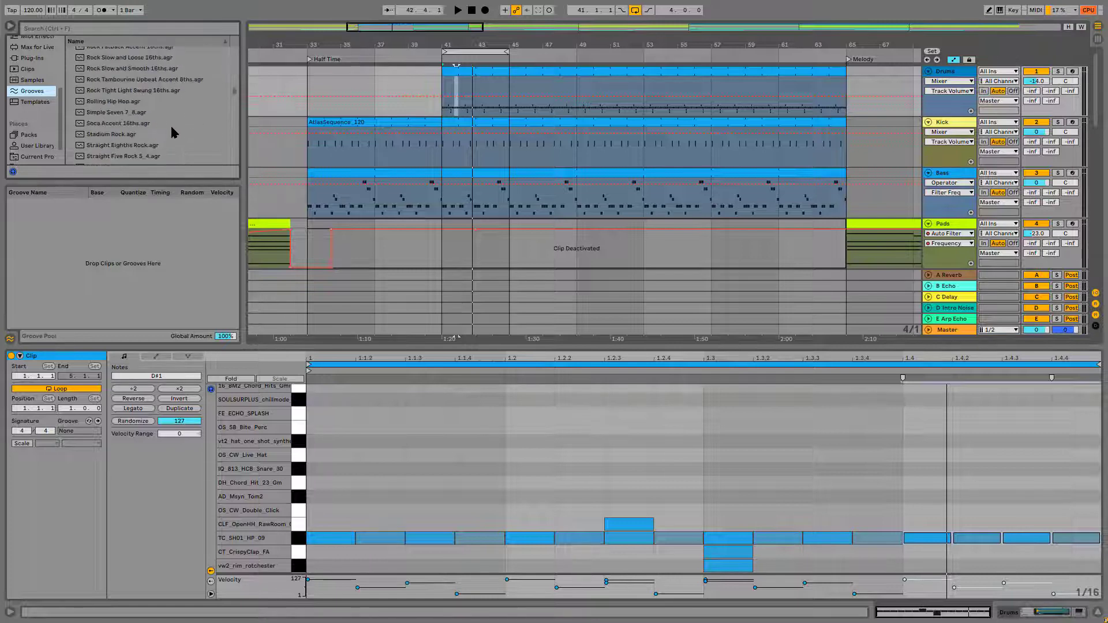
{"action": "left_click", "coordinate": [176, 129]}
{"action": "left_click", "coordinate": [127, 135]}
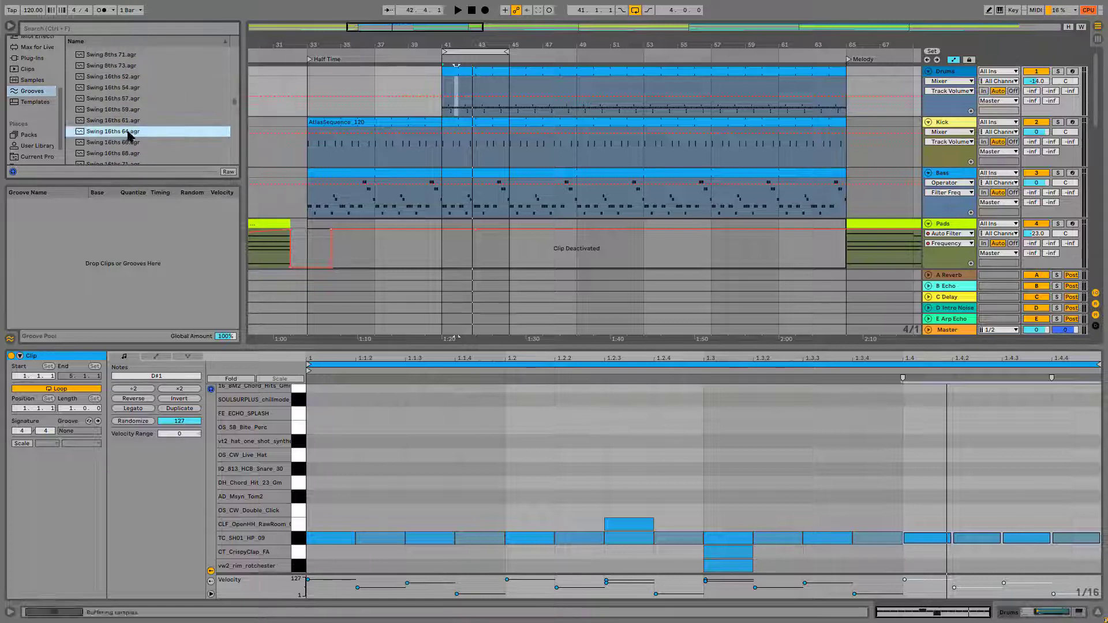
{"action": "left_click_drag", "start_coordinate": [118, 134], "coordinate": [480, 71]}
{"action": "key", "text": "space"}
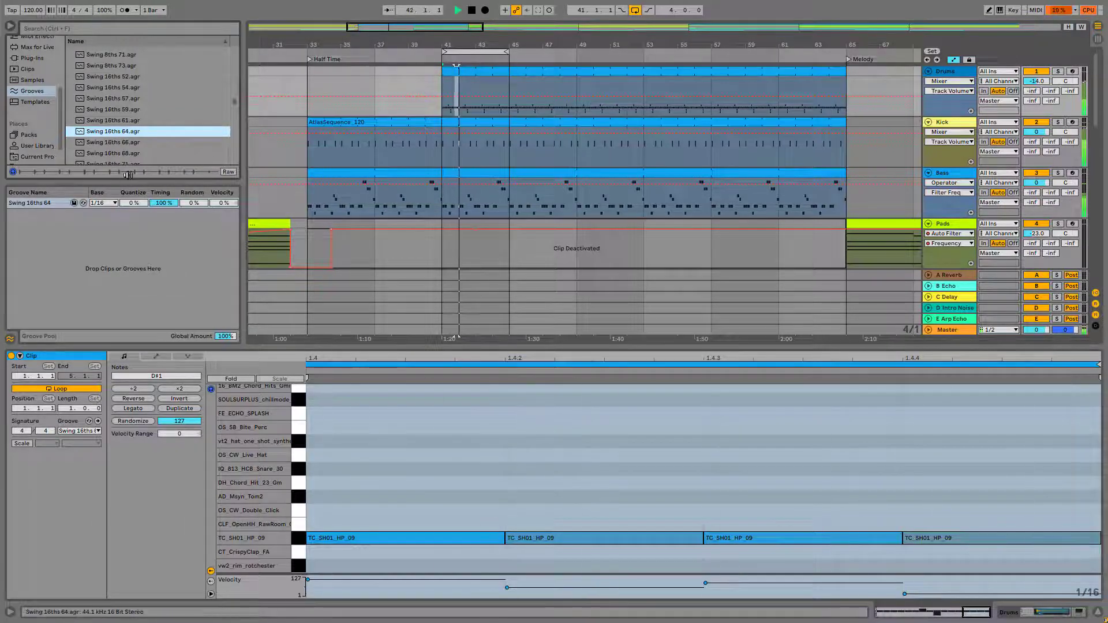
Step: Replace the groove in the Groove Pool with Swing 16ths 54 and play the loop
{"action": "left_click_drag", "start_coordinate": [128, 92], "coordinate": [32, 211]}
{"action": "key", "text": "space"}
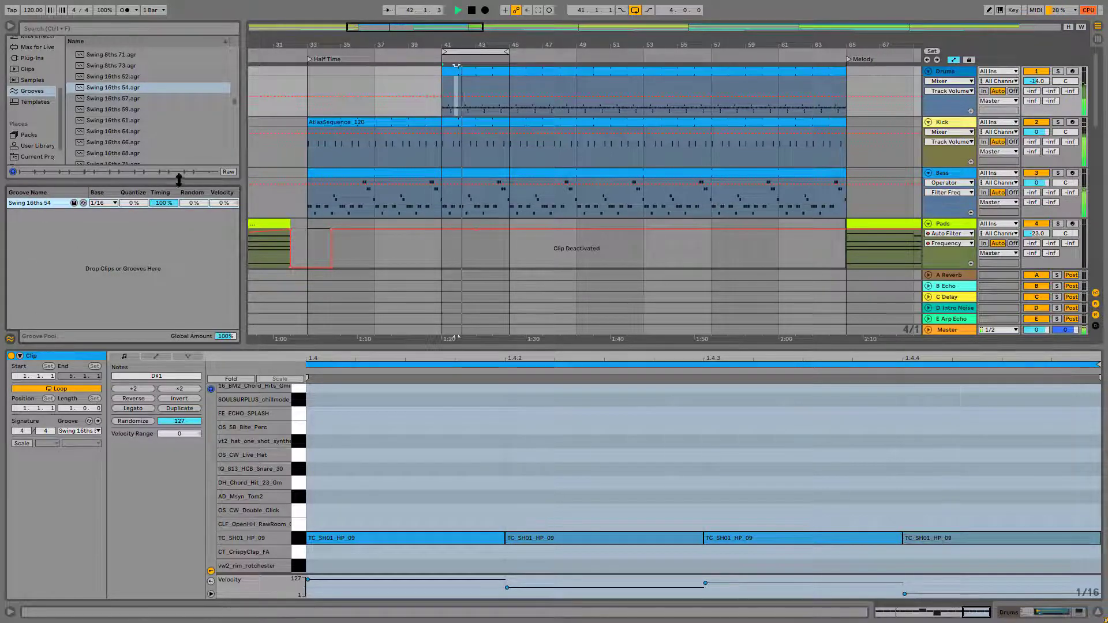
{"action": "key", "text": "space"}
Step: Replace the pool's groove with Swing 16ths 59 and set its timing to 2%
{"action": "left_click_drag", "start_coordinate": [128, 114], "coordinate": [53, 215]}
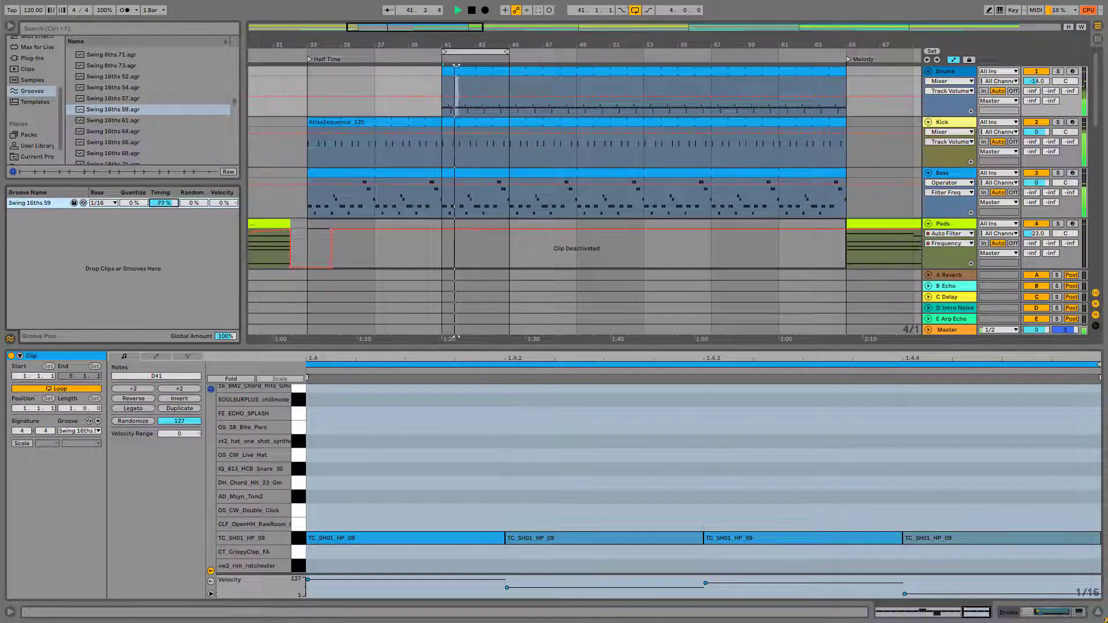
{"action": "left_click_drag", "start_coordinate": [163, 203], "coordinate": [163, 201]}
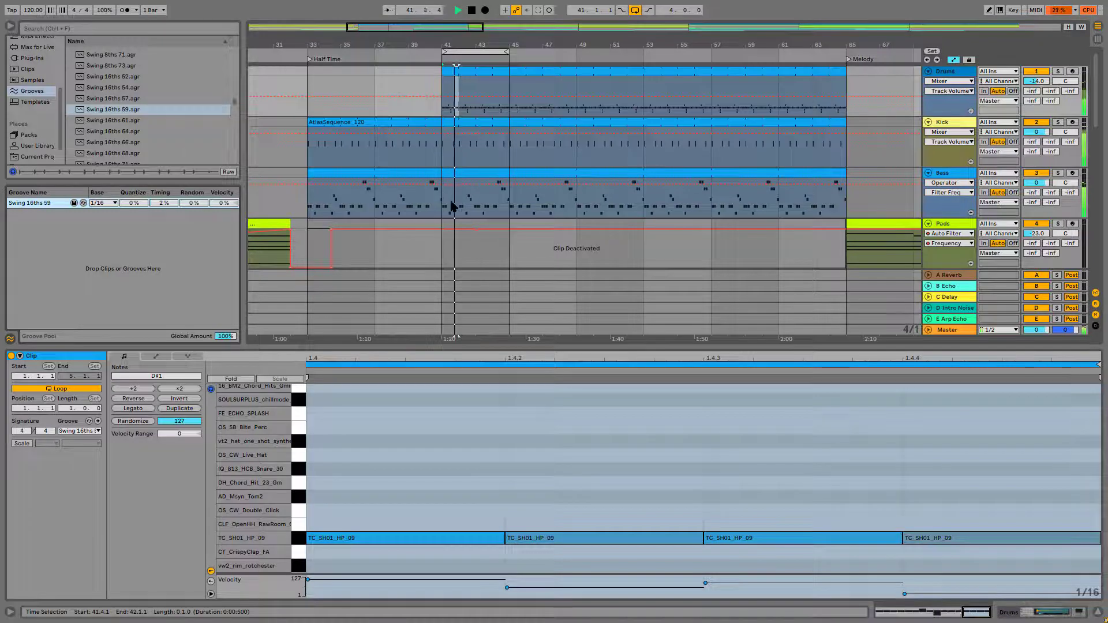
{"action": "left_click", "coordinate": [560, 423]}
{"action": "key", "text": "space"}
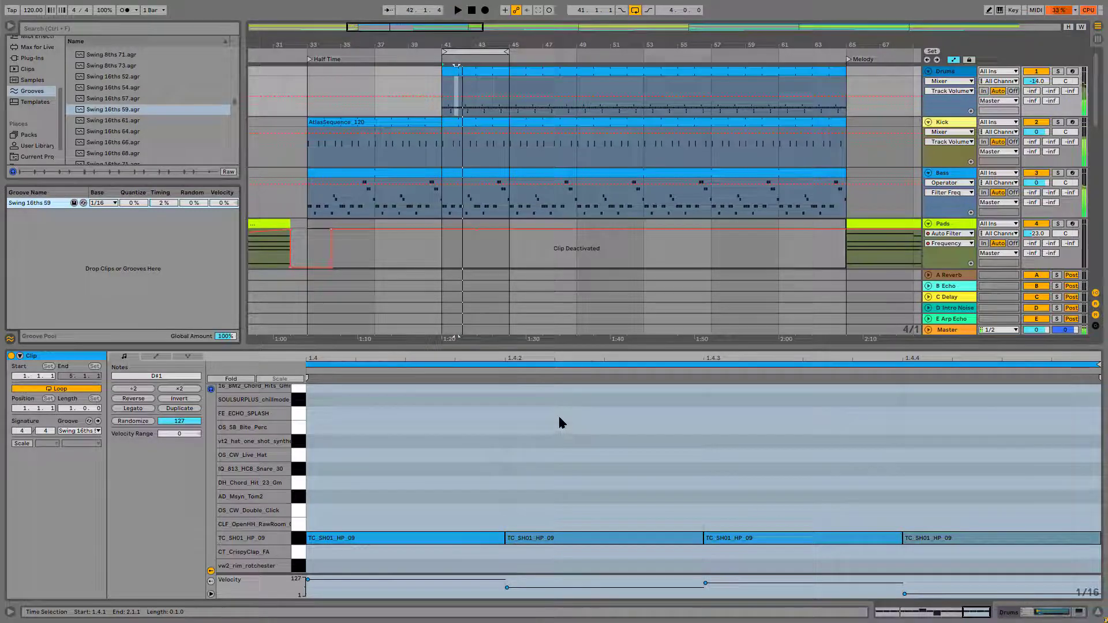
Step: Delete the CLF_OpenHH_RawRoom note at 1.2.3 in the Drums clip and play the loop
{"action": "left_click", "coordinate": [468, 71]}
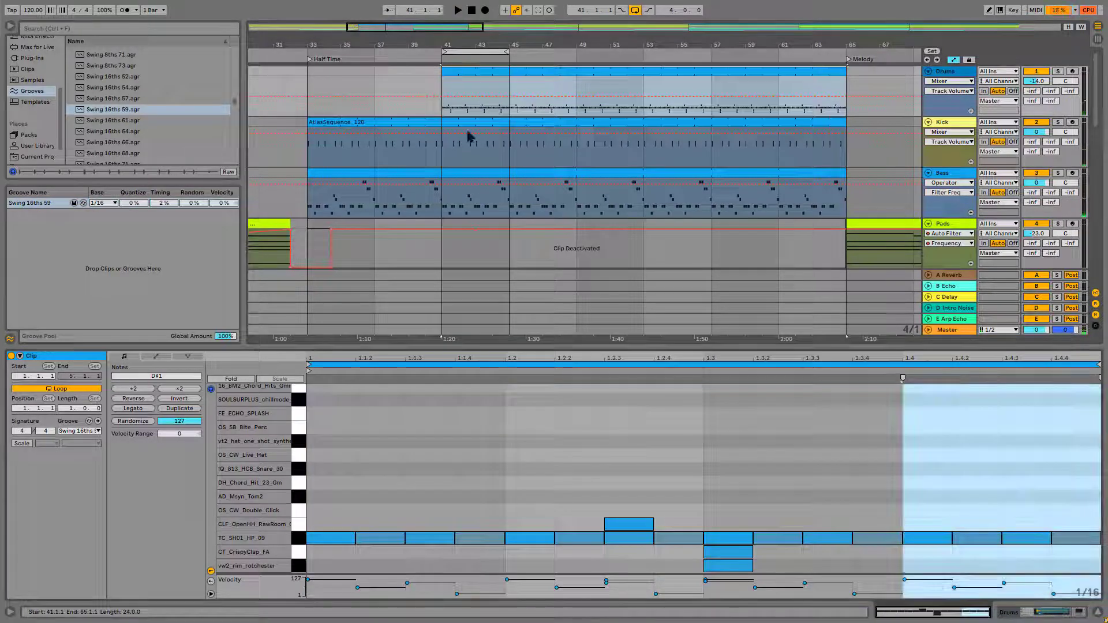
{"action": "left_click", "coordinate": [632, 526]}
{"action": "key", "text": "Delete"}
{"action": "key", "text": "space"}
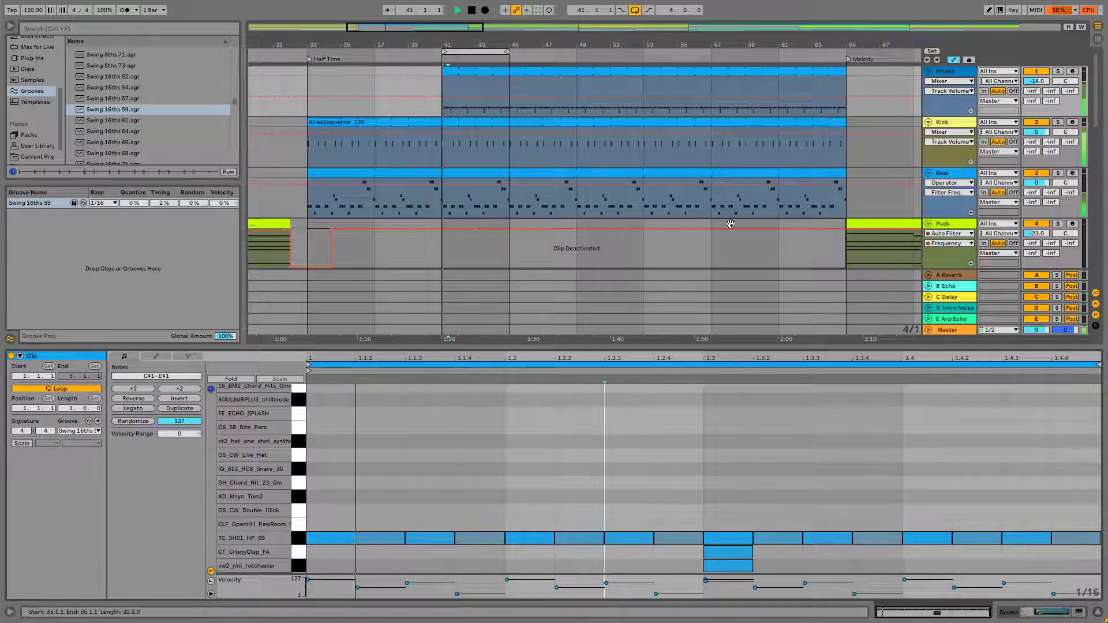
{"action": "key", "text": "space"}
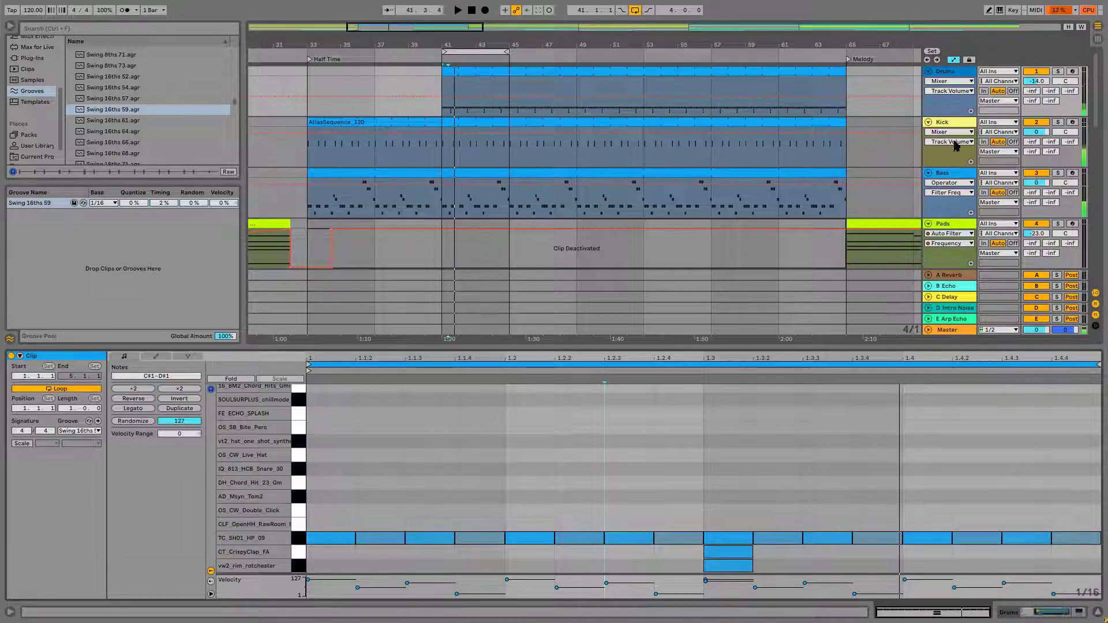
Step: Insert a new MIDI track below Kick and name it Snare
{"action": "left_click", "coordinate": [943, 122]}
{"action": "key", "text": "ctrl+shift+t"}
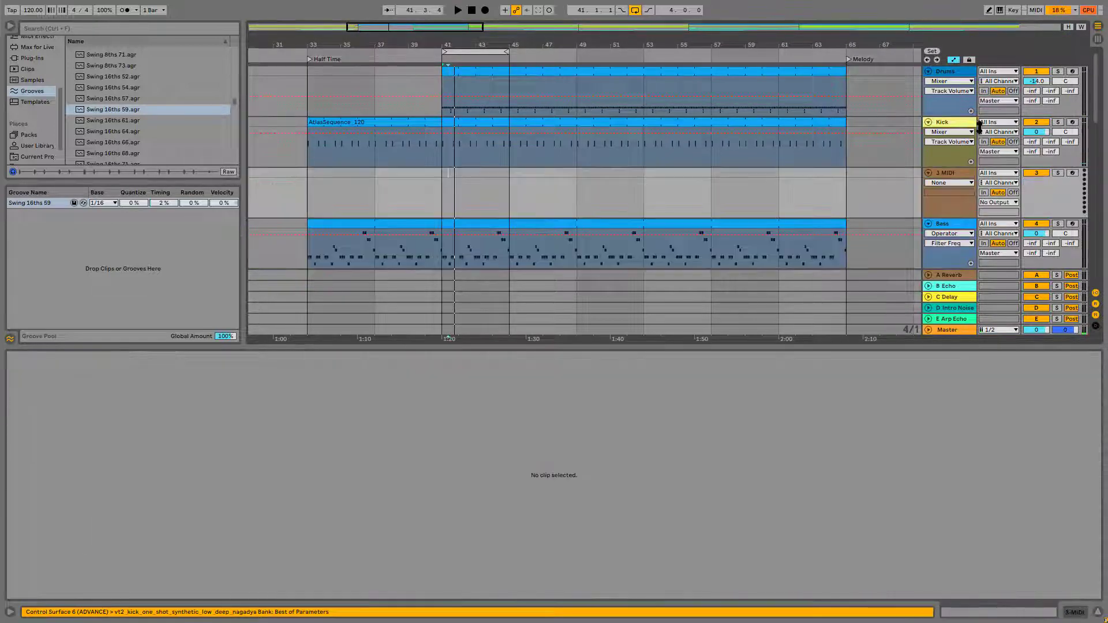
{"action": "type", "text": "Snare"}
{"action": "key", "text": "Return"}
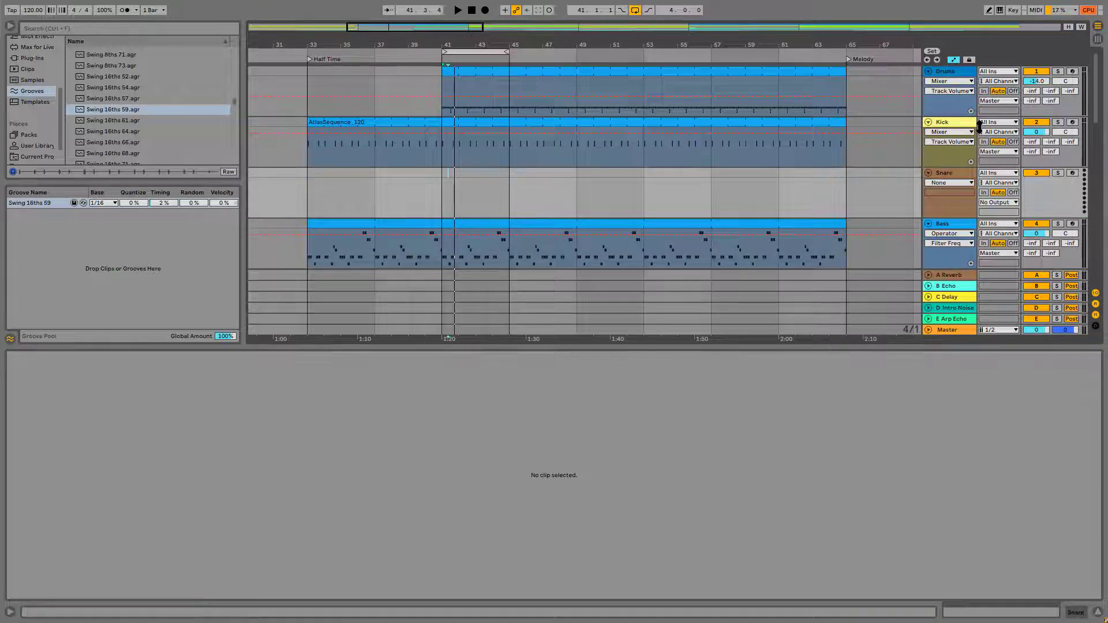
Step: Hide the Groove Pool and search all browser content for "rim"
{"action": "left_click", "coordinate": [11, 340]}
{"action": "left_click", "coordinate": [44, 30]}
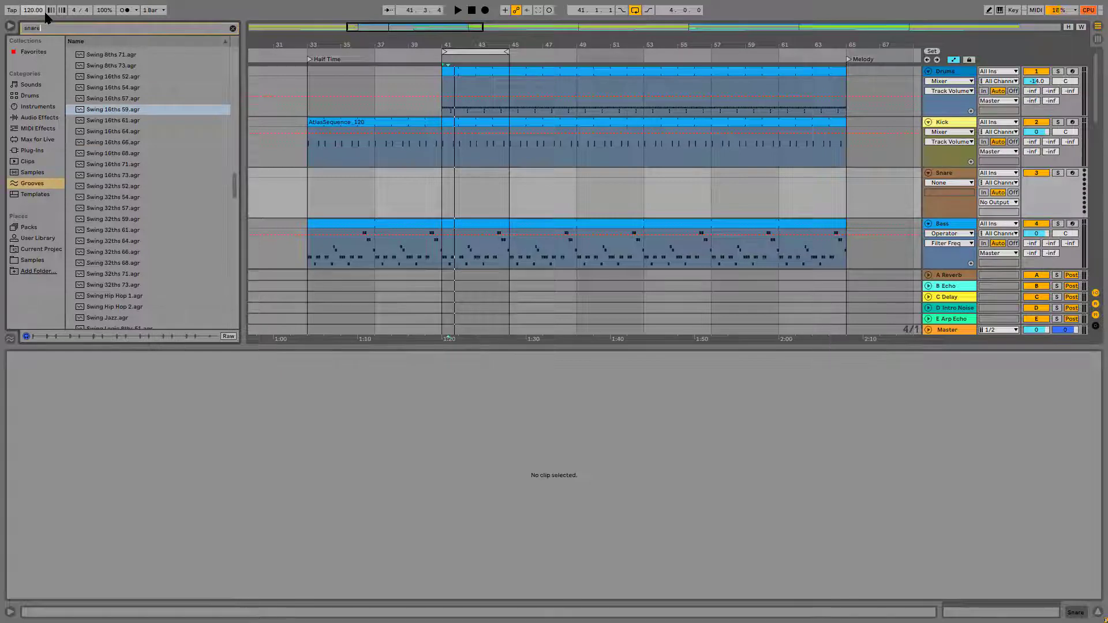
{"action": "left_click", "coordinate": [36, 206]}
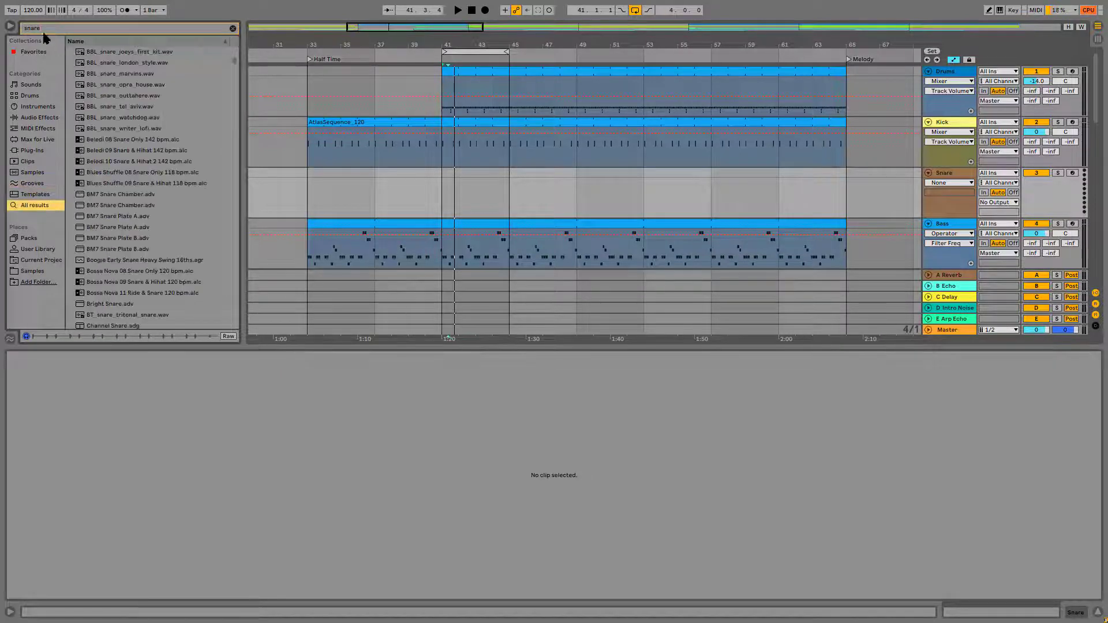
{"action": "type", "text": "rim"}
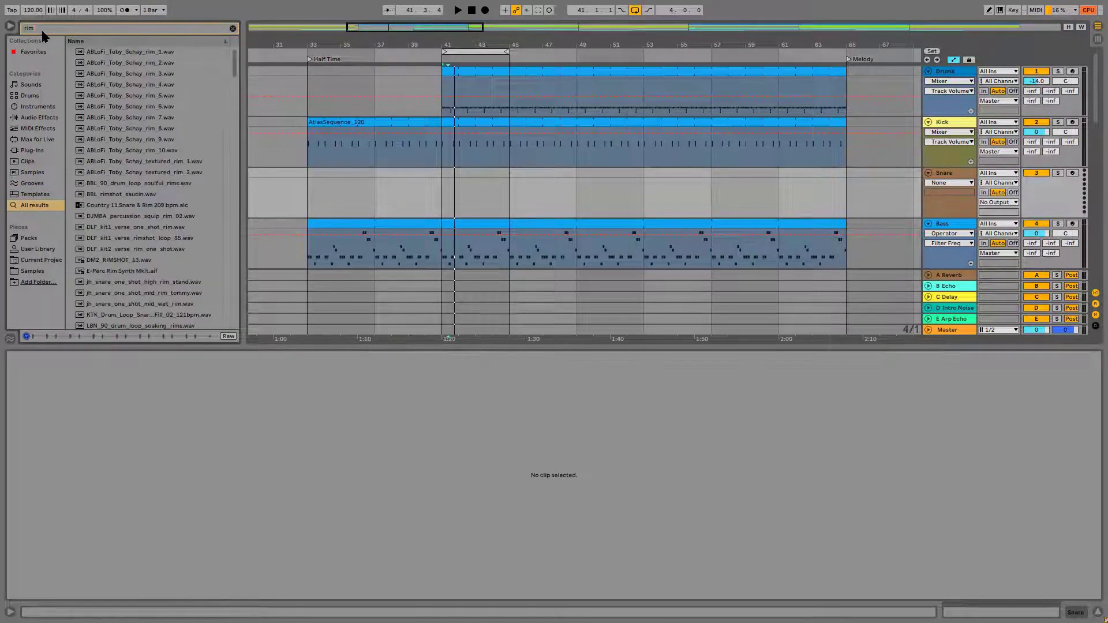
Step: Audition the snare rim samples in the results, ending on the SNARE_PL_1465_BRZ rim shot 27-1 sample
{"action": "left_click_drag", "start_coordinate": [235, 65], "coordinate": [235, 223]}
{"action": "left_click", "coordinate": [194, 185]}
{"action": "left_click", "coordinate": [199, 196]}
{"action": "left_click", "coordinate": [198, 208]}
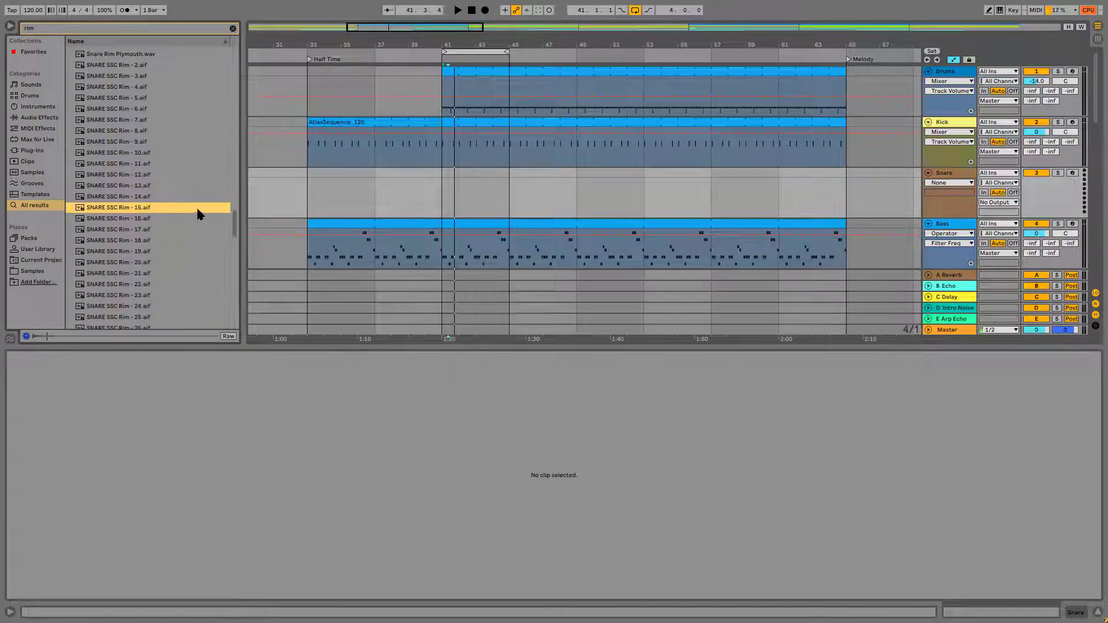
{"action": "scroll", "coordinate": [173, 231], "scroll_direction": "down", "scroll_amount": 4}
{"action": "left_click", "coordinate": [155, 245]}
{"action": "scroll", "coordinate": [155, 245], "scroll_direction": "down", "scroll_amount": 6}
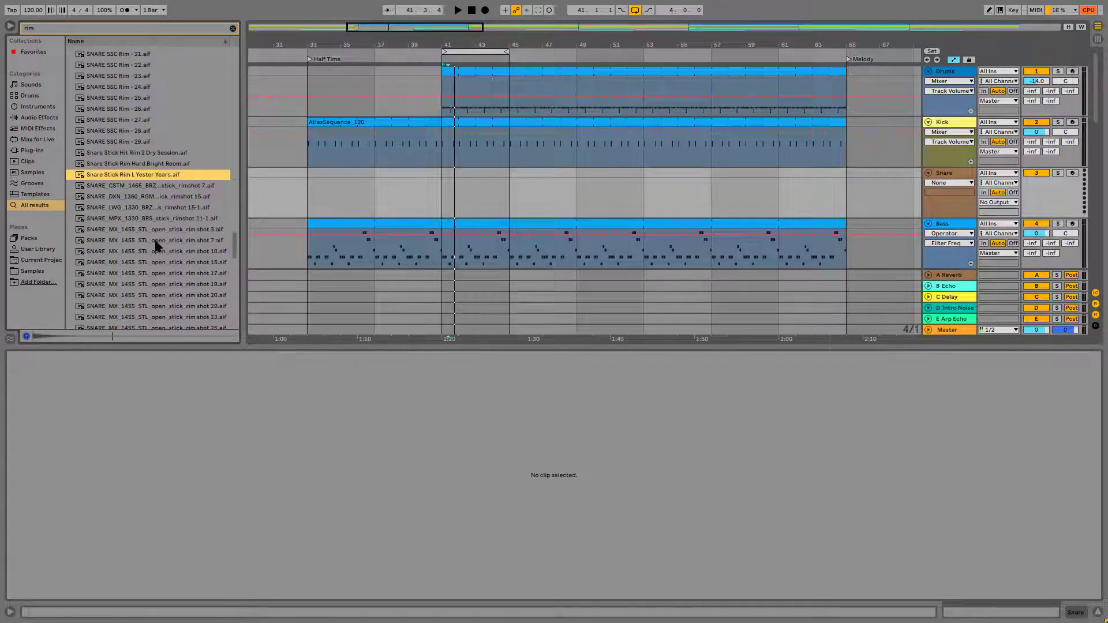
{"action": "left_click", "coordinate": [162, 248]}
{"action": "scroll", "coordinate": [162, 249], "scroll_direction": "down", "scroll_amount": 3}
{"action": "left_click", "coordinate": [162, 249]}
{"action": "scroll", "coordinate": [163, 249], "scroll_direction": "down", "scroll_amount": 5}
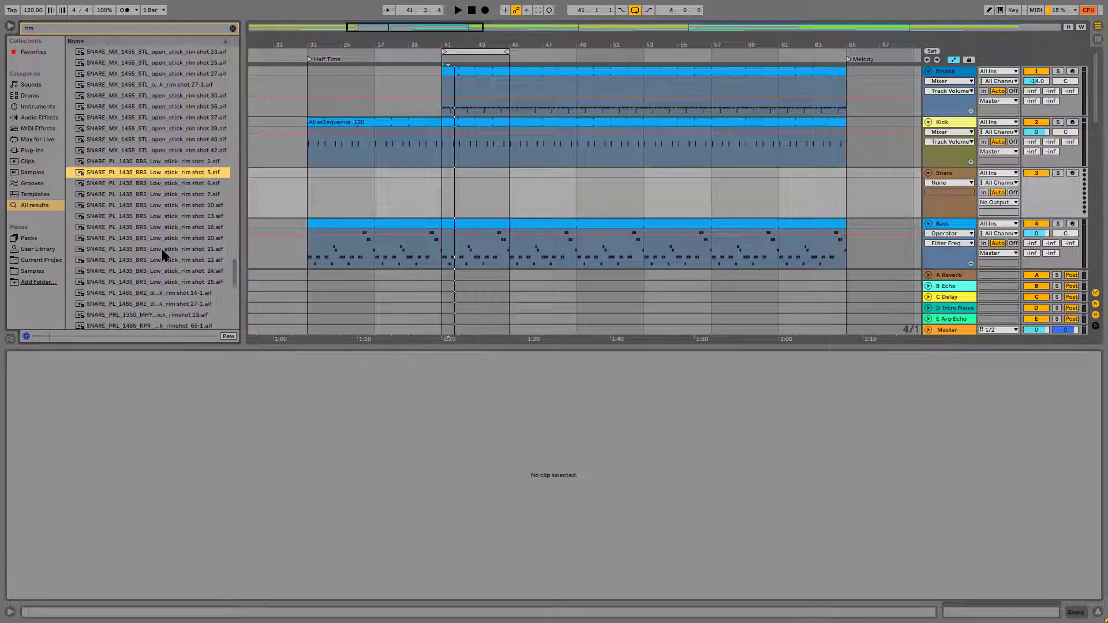
{"action": "left_click", "coordinate": [173, 179]}
{"action": "key", "text": "Up"}
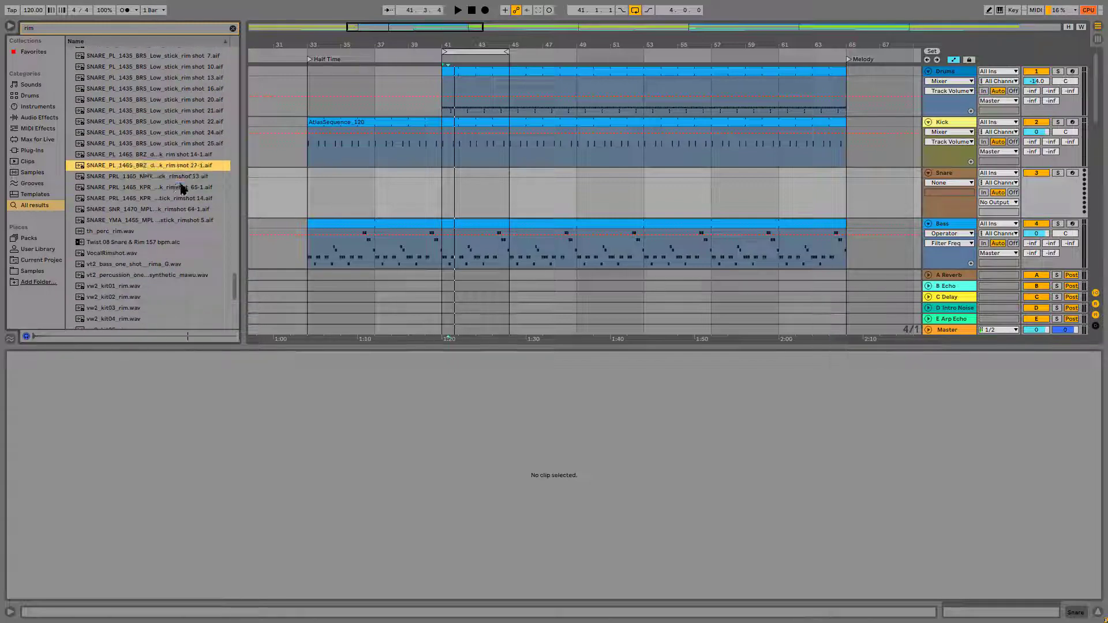
{"action": "key", "text": "Up"}
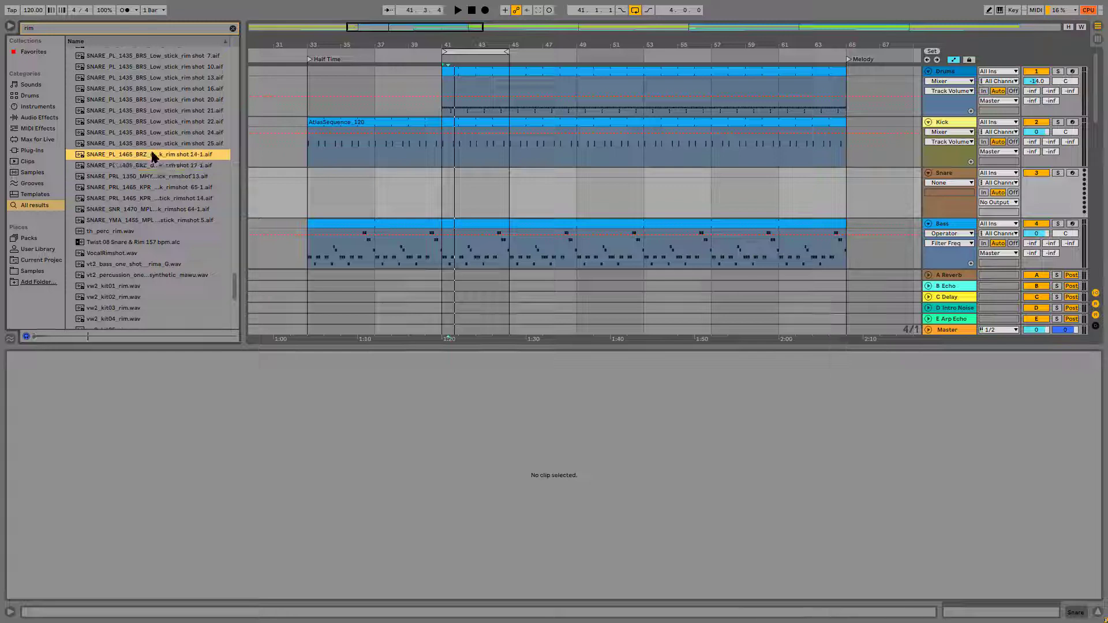
{"action": "key", "text": "Down"}
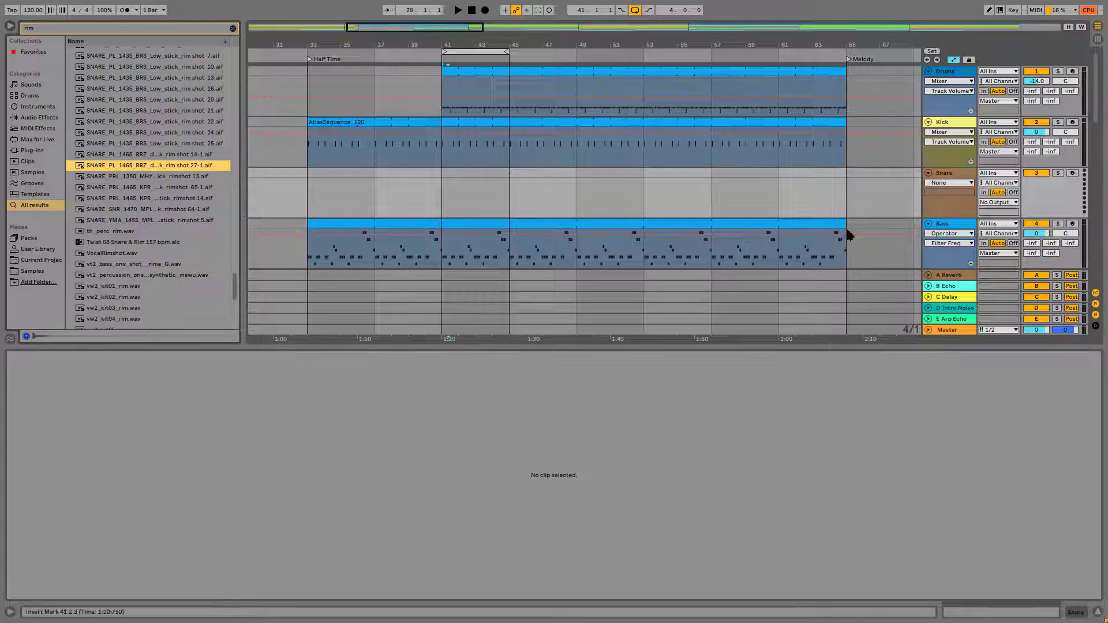
Step: Load the SNARE_PL_1465_BRZ rim shot 27-1 sample onto the Snare track
{"action": "left_click", "coordinate": [949, 173]}
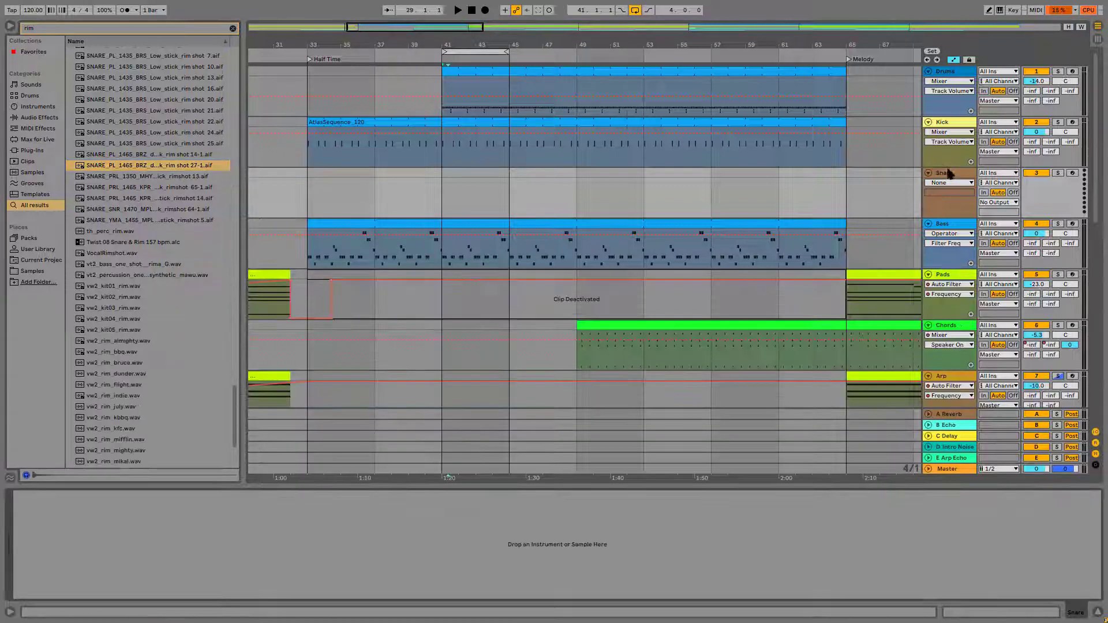
{"action": "left_click", "coordinate": [171, 168]}
{"action": "key", "text": "Return"}
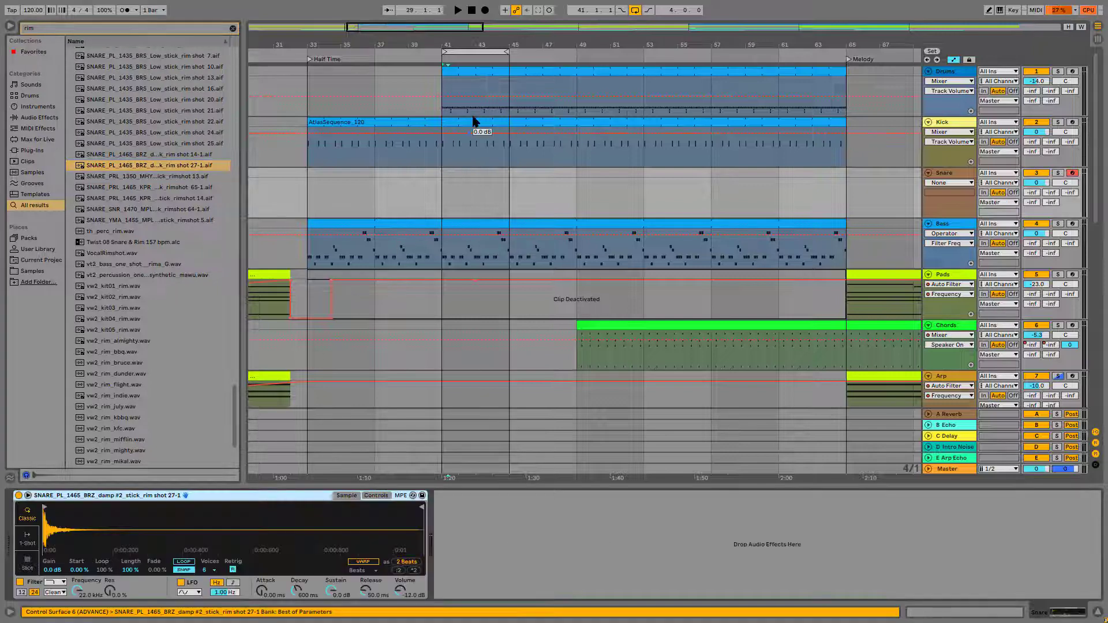
Step: Create an empty MIDI clip on the Snare track from bar 41 to bar 45 and set its loop length to 1 bar
{"action": "left_click_drag", "start_coordinate": [482, 204], "coordinate": [486, 196]}
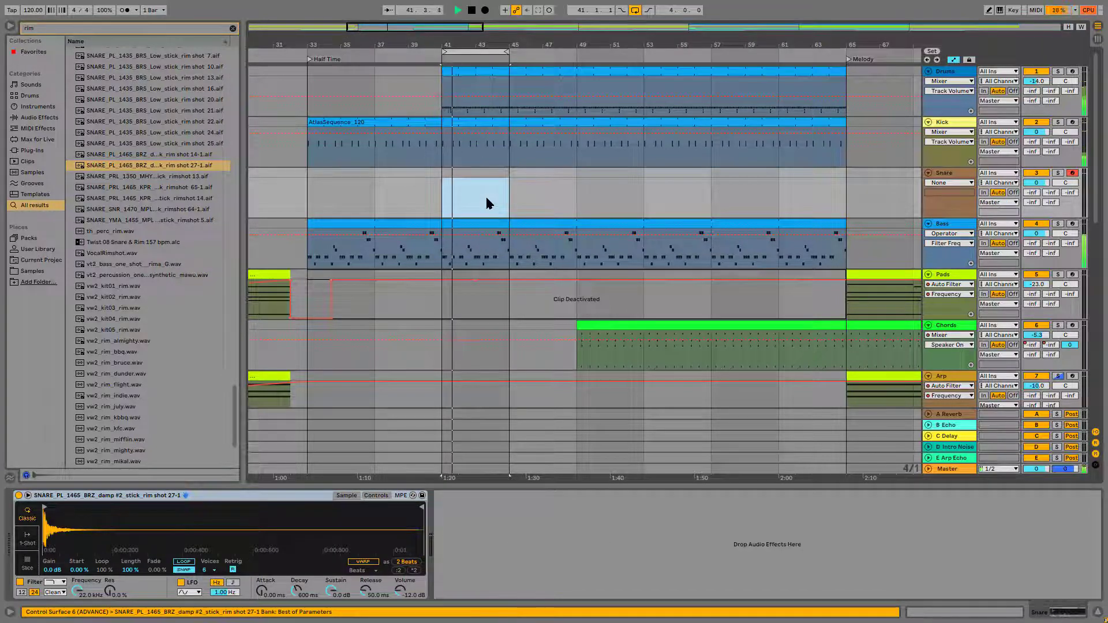
{"action": "key", "text": "ctrl+shift+m"}
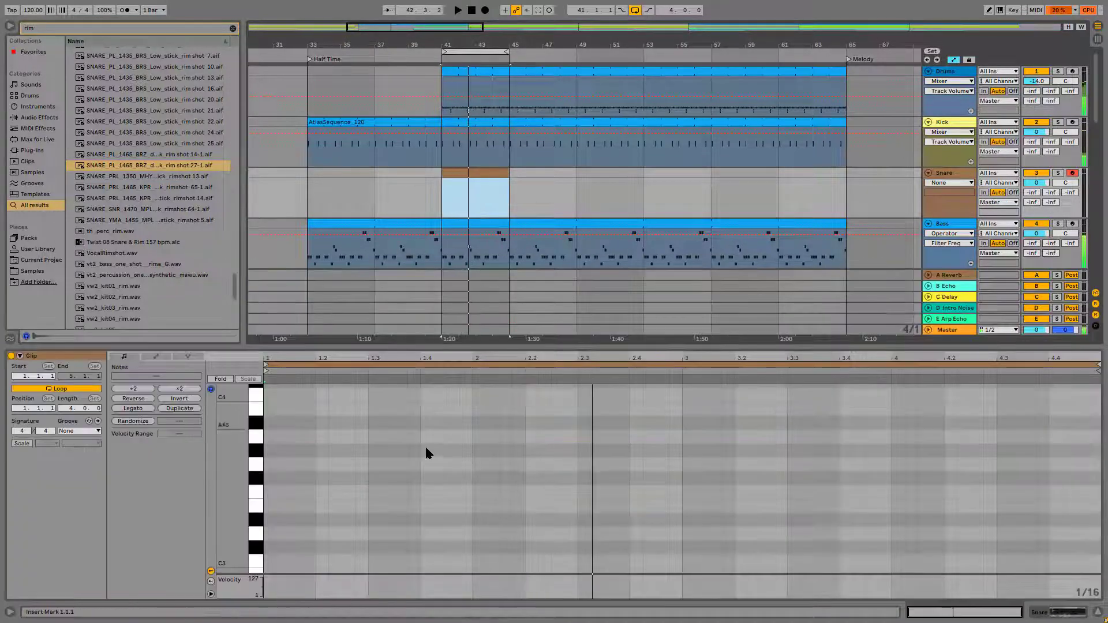
{"action": "left_click", "coordinate": [77, 408]}
{"action": "type", "text": "1"}
{"action": "key", "text": "Return"}
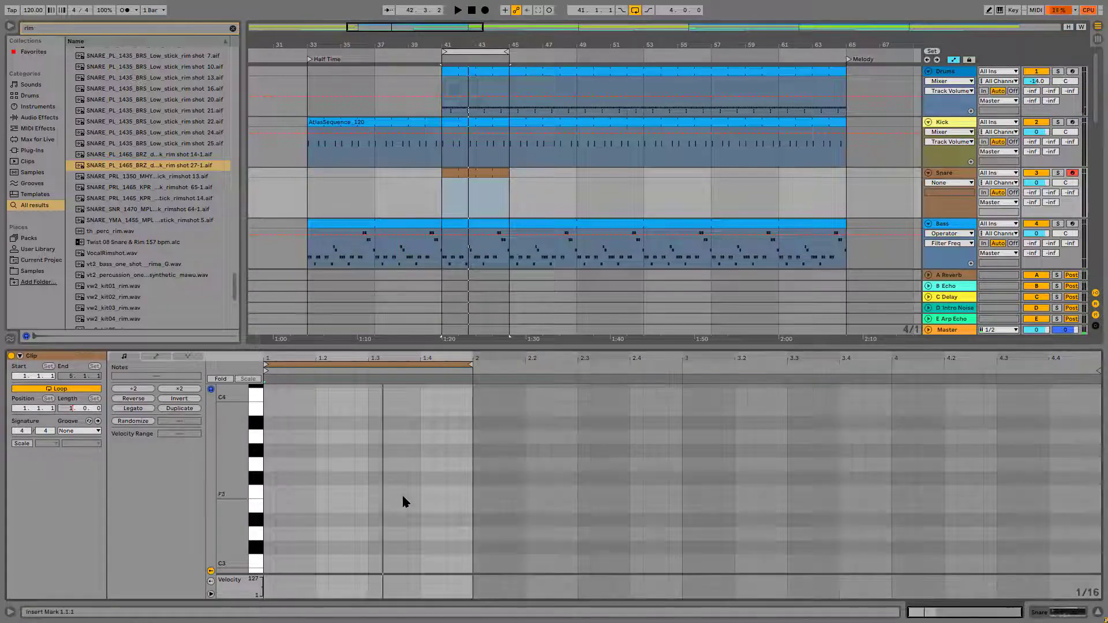
Step: Add a C3 note at 1.3.1 in the Snare clip
{"action": "key", "text": "space"}
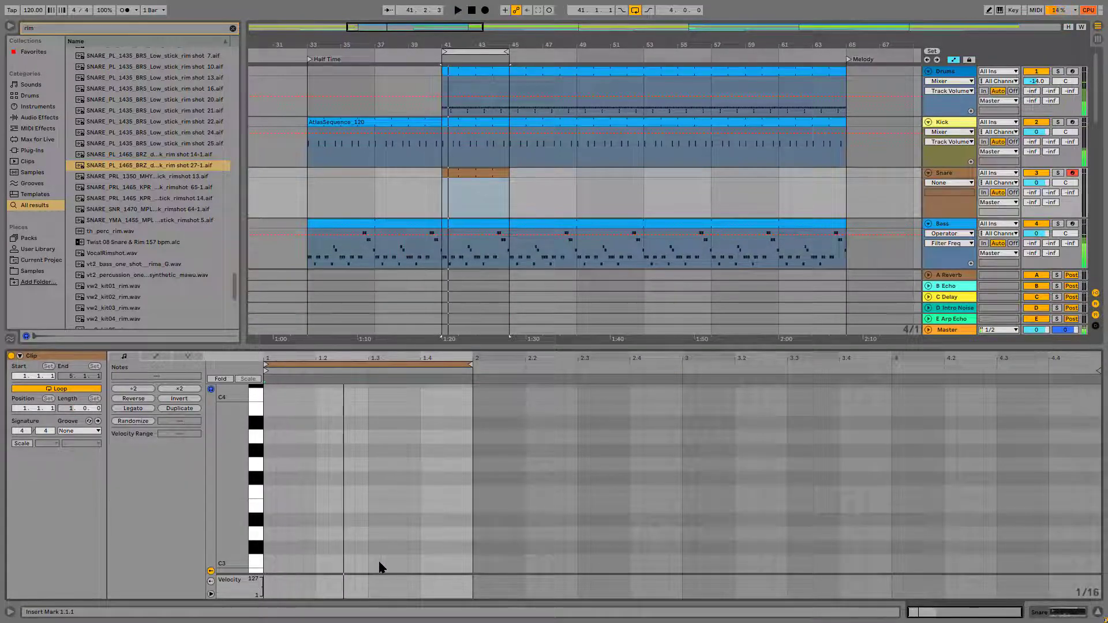
{"action": "double_click", "coordinate": [375, 560]}
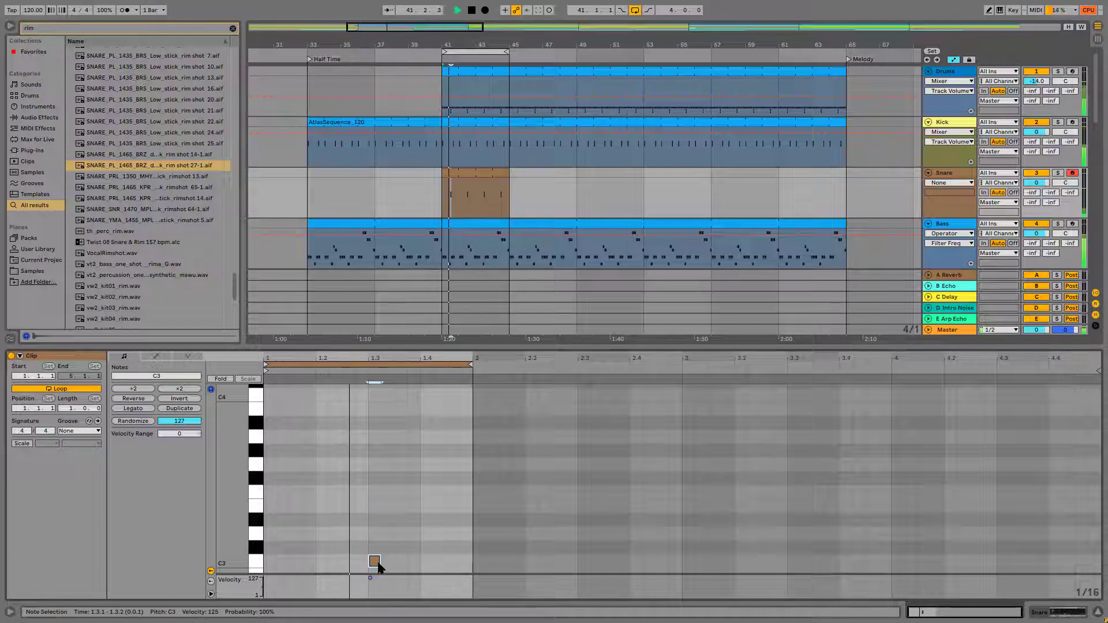
Step: Delete the vw2_rim_rotchester and CT_CrispyClap_FA notes at 1.3 from the Drums clip
{"action": "left_click", "coordinate": [473, 133]}
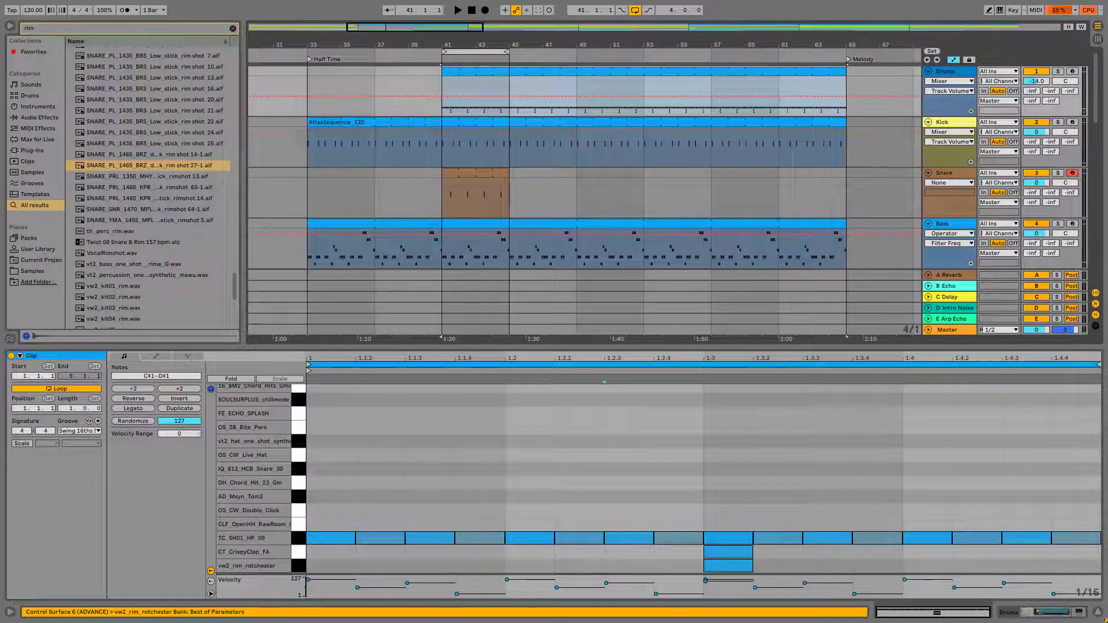
{"action": "left_click", "coordinate": [447, 149]}
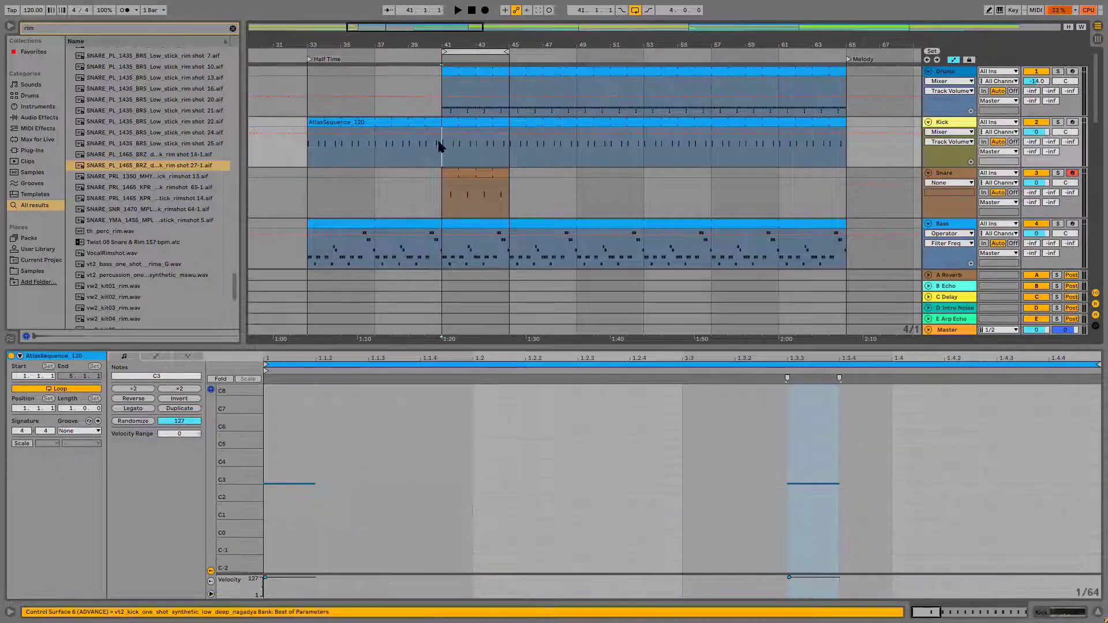
{"action": "left_click", "coordinate": [463, 72]}
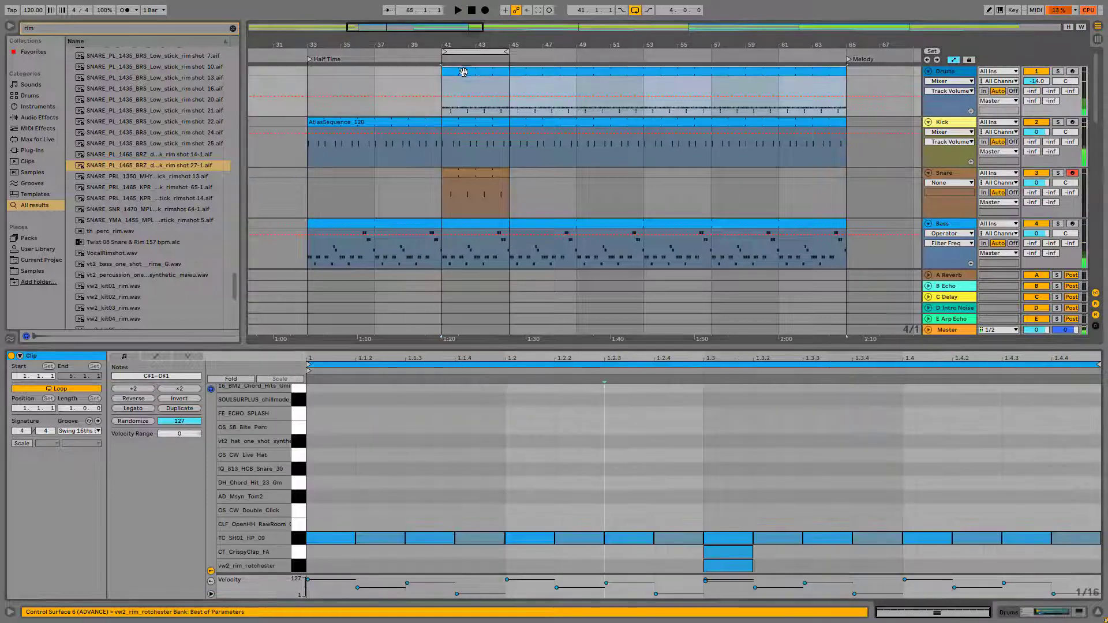
{"action": "left_click", "coordinate": [736, 567]}
{"action": "left_click", "coordinate": [730, 555]}
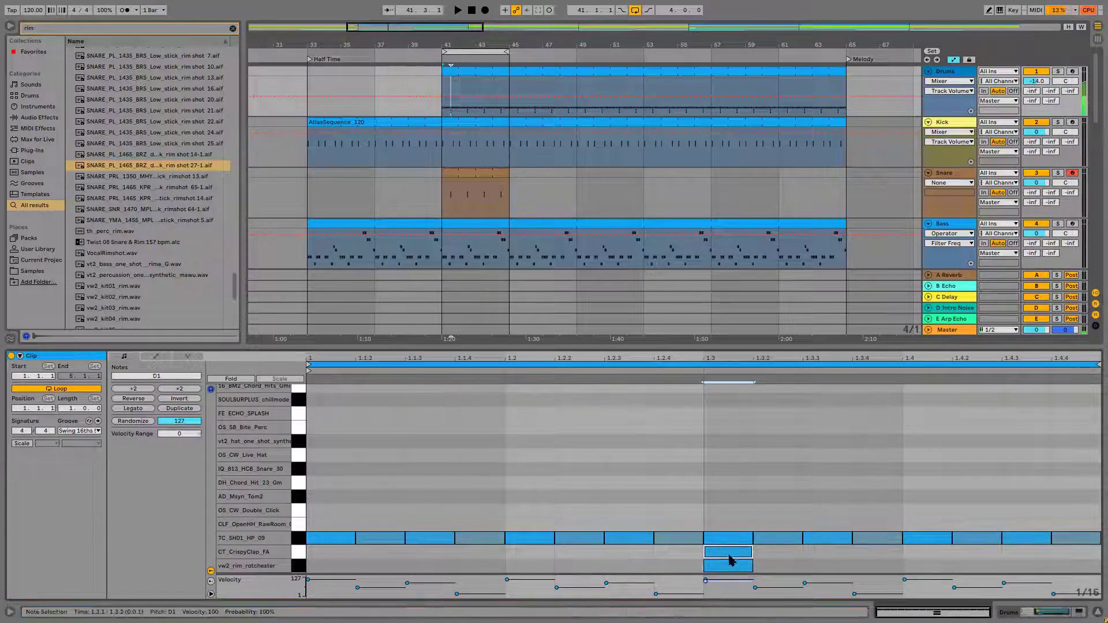
{"action": "double_click", "coordinate": [736, 567]}
{"action": "key", "text": "space"}
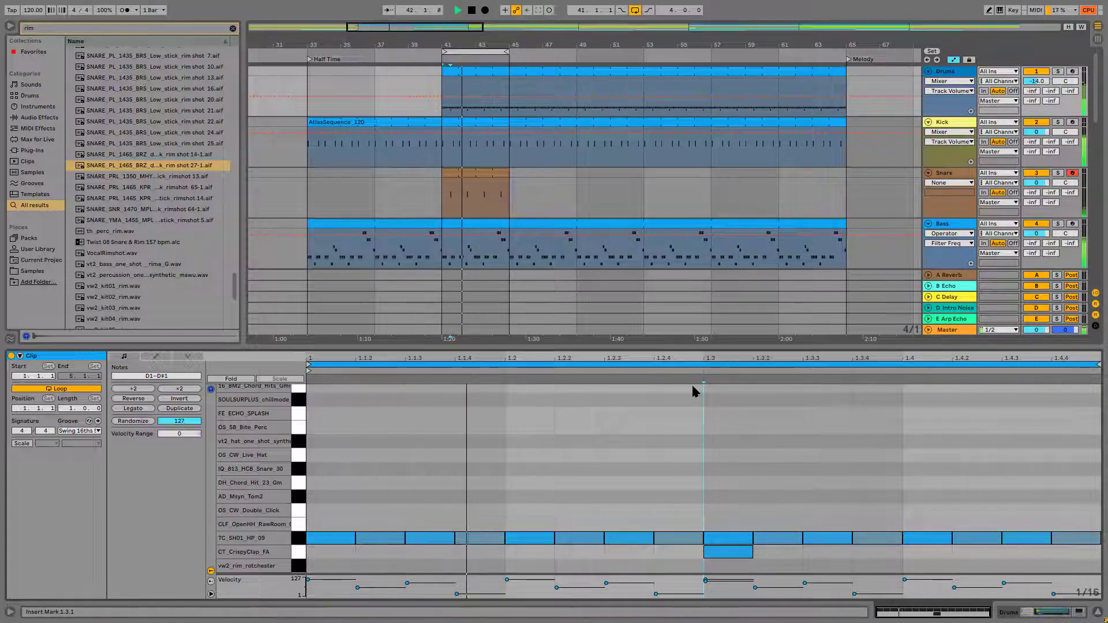
{"action": "key", "text": "space"}
{"action": "left_click", "coordinate": [717, 560]}
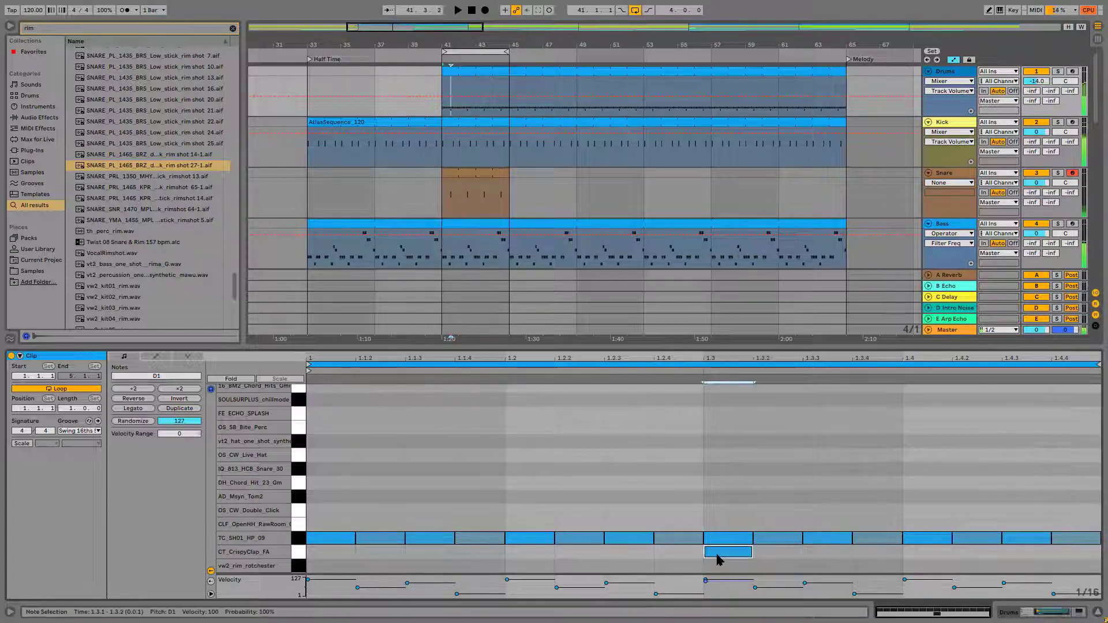
{"action": "key", "text": "Delete"}
{"action": "key", "text": "space"}
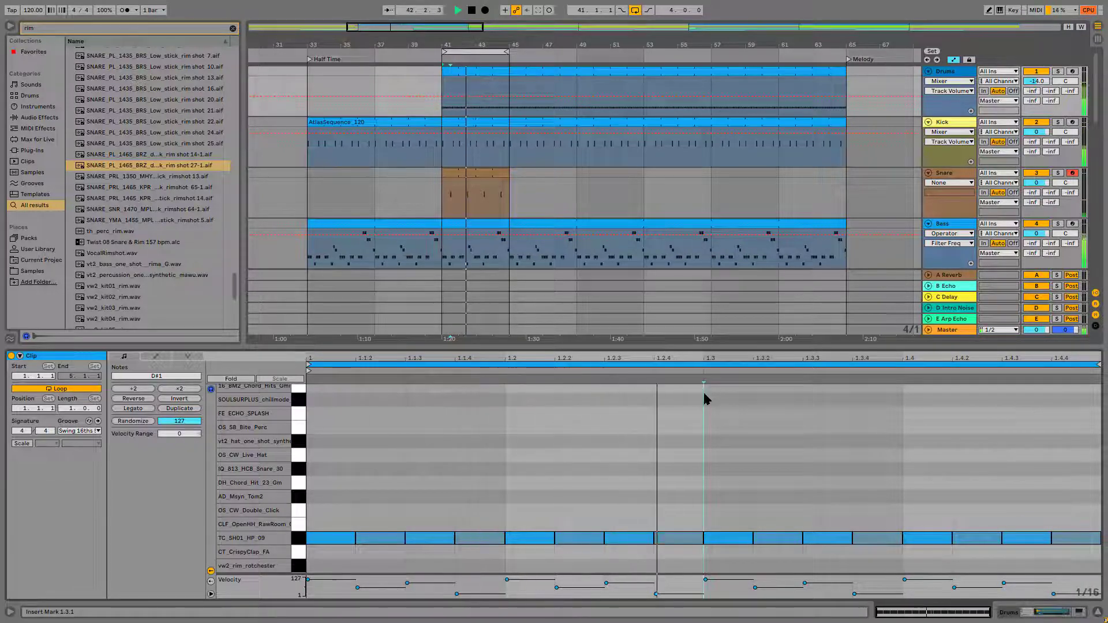
Step: Trim the start of the AtlasSequence_120 clip on the Kick track to bar 41
{"action": "left_click", "coordinate": [484, 123]}
{"action": "key", "text": "space"}
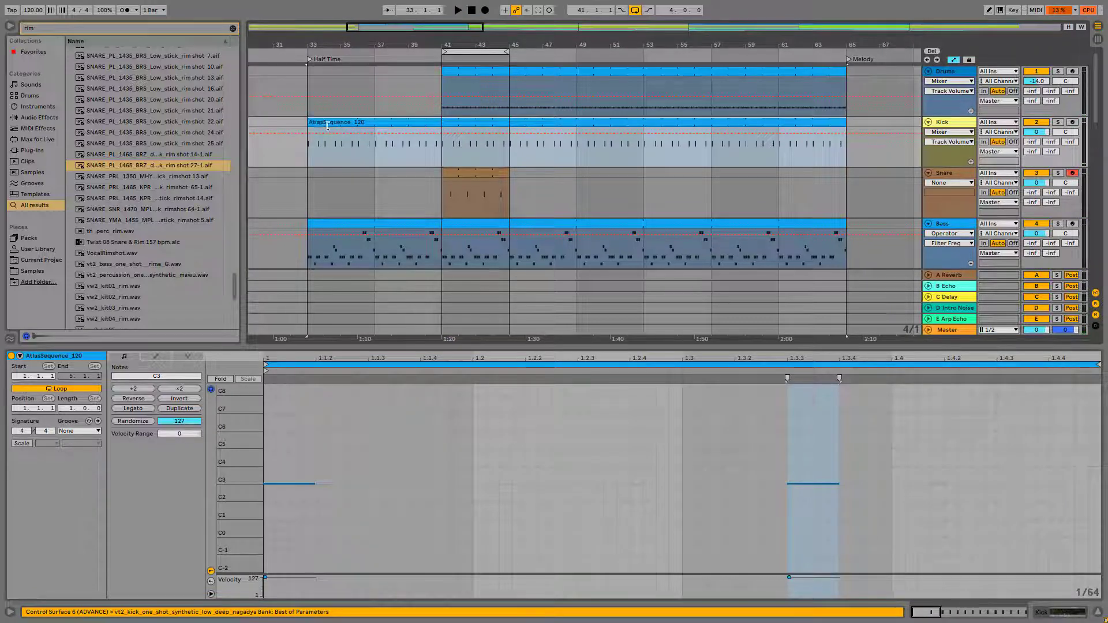
{"action": "key", "text": "ctrl+z"}
{"action": "left_click", "coordinate": [381, 472]}
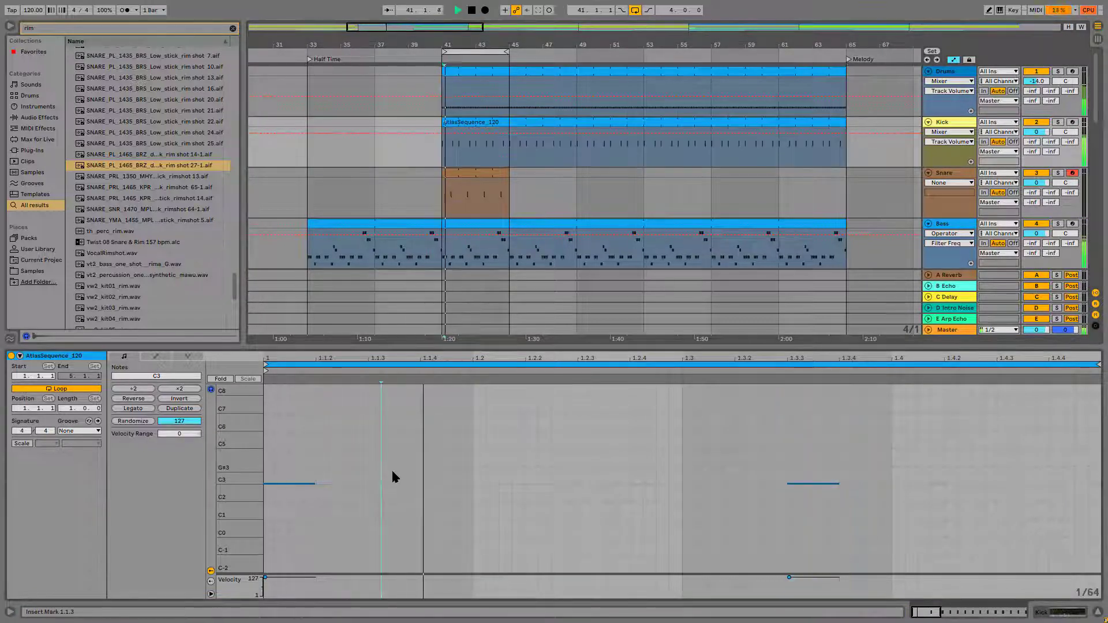
Step: Fold the Kick clip's note editor, add a C3 note at 1.2.3 and move the 1.3.3 note to 1.4.3
{"action": "left_click", "coordinate": [220, 379]}
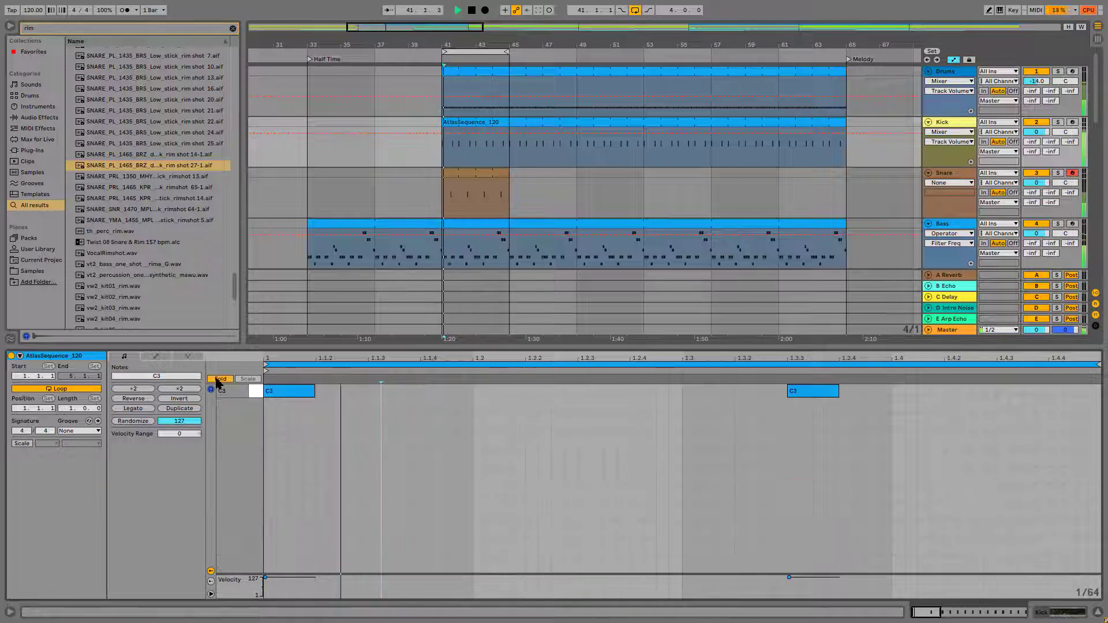
{"action": "left_click", "coordinate": [578, 385]}
{"action": "key", "text": "space"}
{"action": "double_click", "coordinate": [589, 388]}
{"action": "key", "text": "space"}
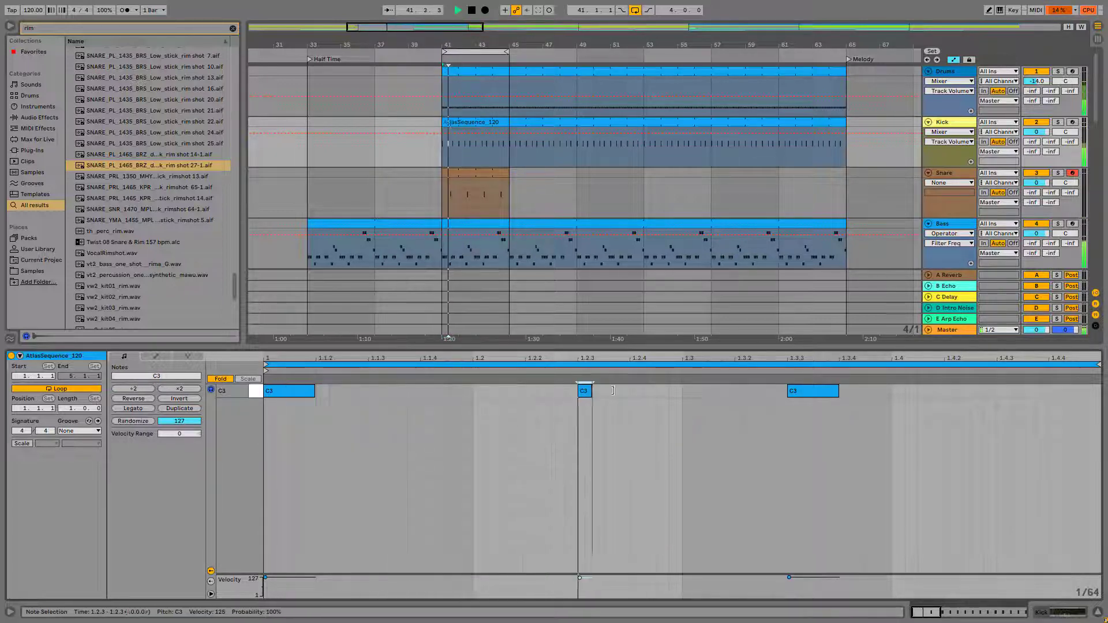
{"action": "left_click_drag", "start_coordinate": [805, 391], "coordinate": [1009, 395]}
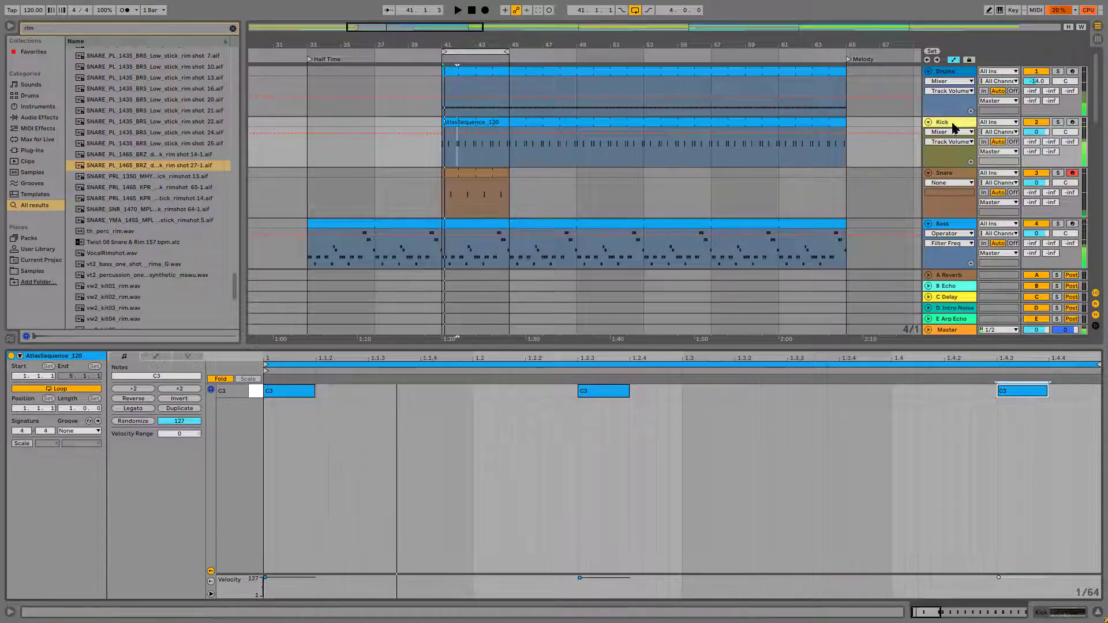
Step: Insert a MIDI track below the Snare track and name it Shake
{"action": "left_click", "coordinate": [951, 176]}
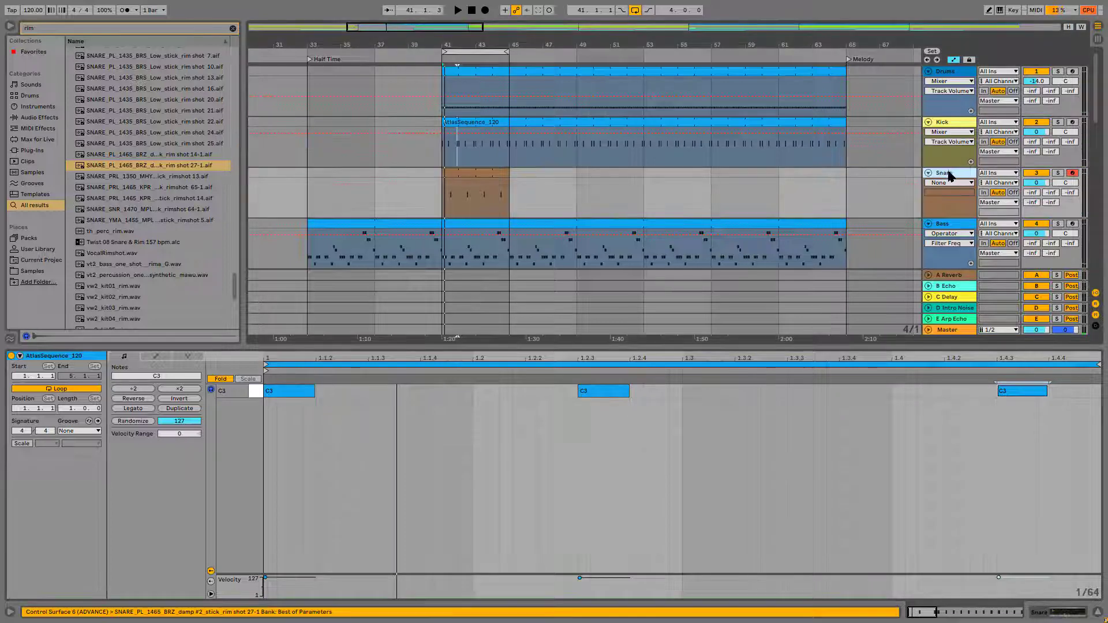
{"action": "key", "text": "ctrl+shift+t"}
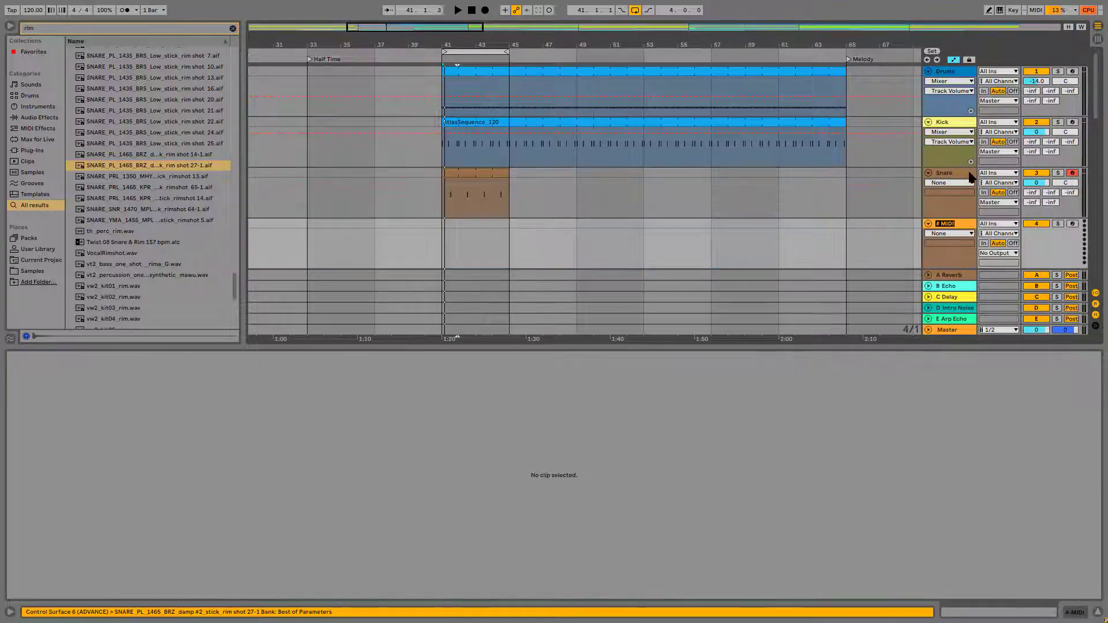
{"action": "type", "text": "ke"}
{"action": "key", "text": "Return"}
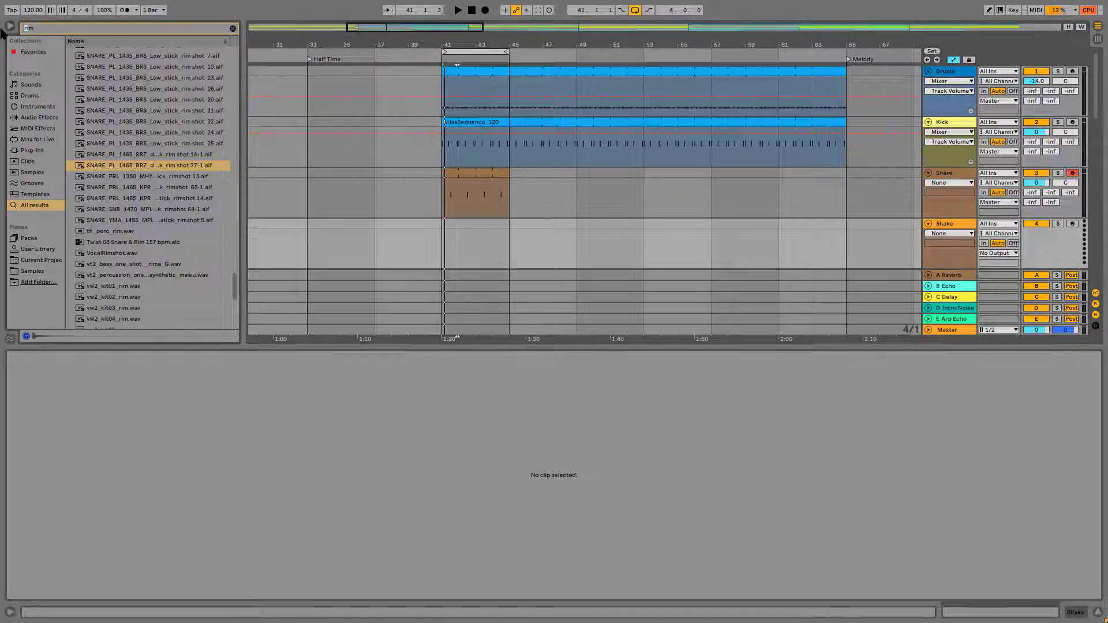
Step: Search the browser for "shaker" and audition samples near the end of the results, including TC_SL03_Shaker.wav and WB2_123_B2B_Shakers.wav
{"action": "type", "text": "shaker"}
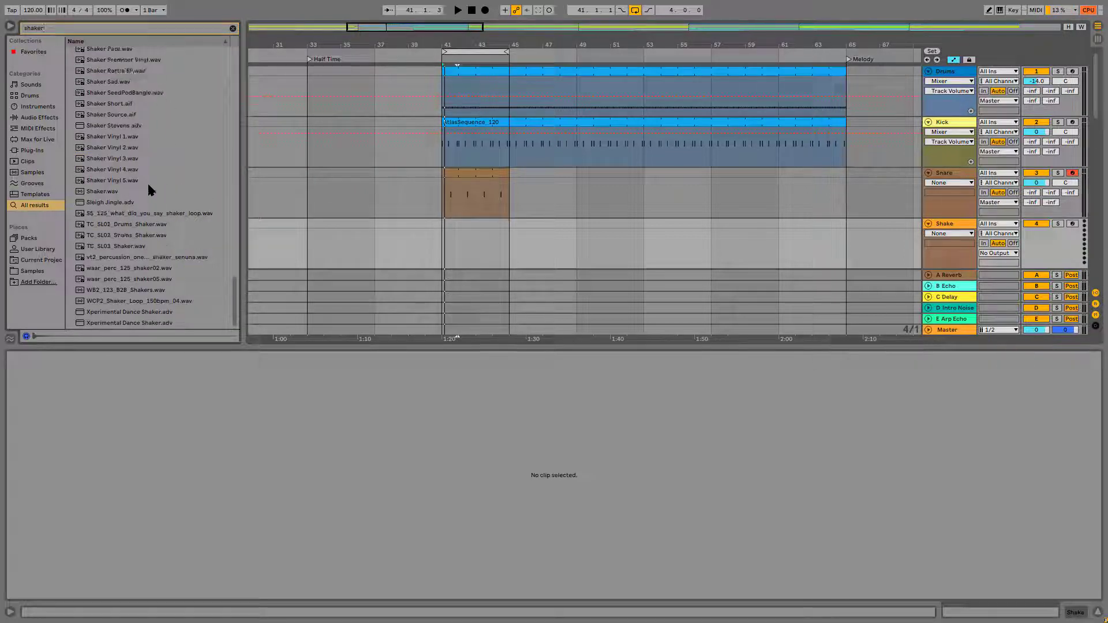
{"action": "left_click", "coordinate": [131, 161]}
{"action": "left_click", "coordinate": [134, 171]}
{"action": "left_click", "coordinate": [154, 261]}
{"action": "key", "text": "Up"}
{"action": "key", "text": "Up"}
{"action": "key", "text": "Up"}
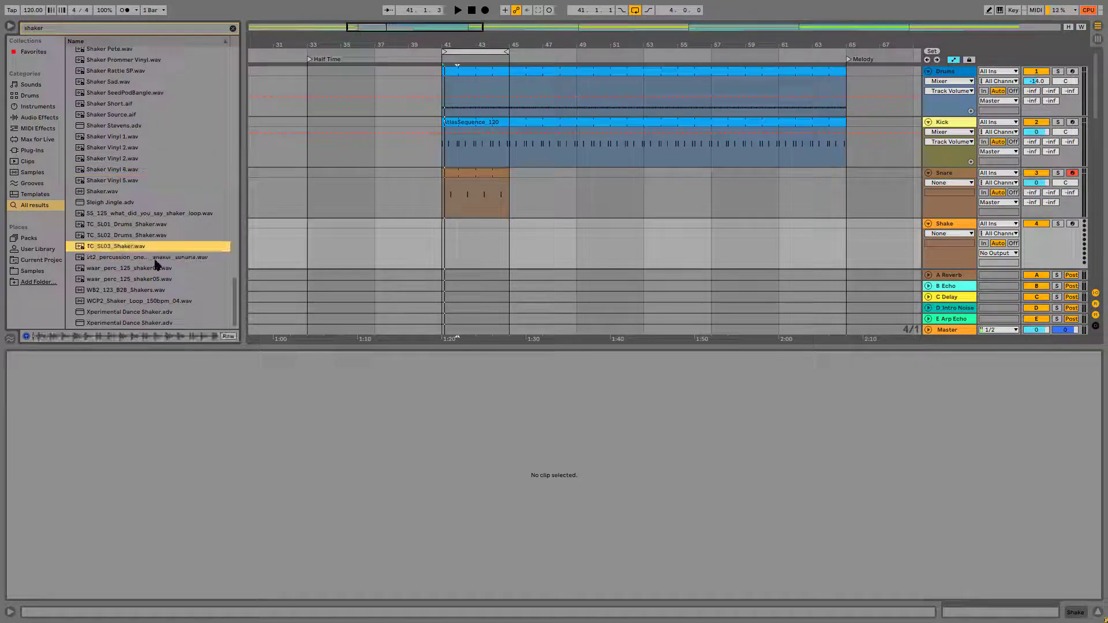
{"action": "left_click", "coordinate": [149, 302]}
{"action": "key", "text": "Up"}
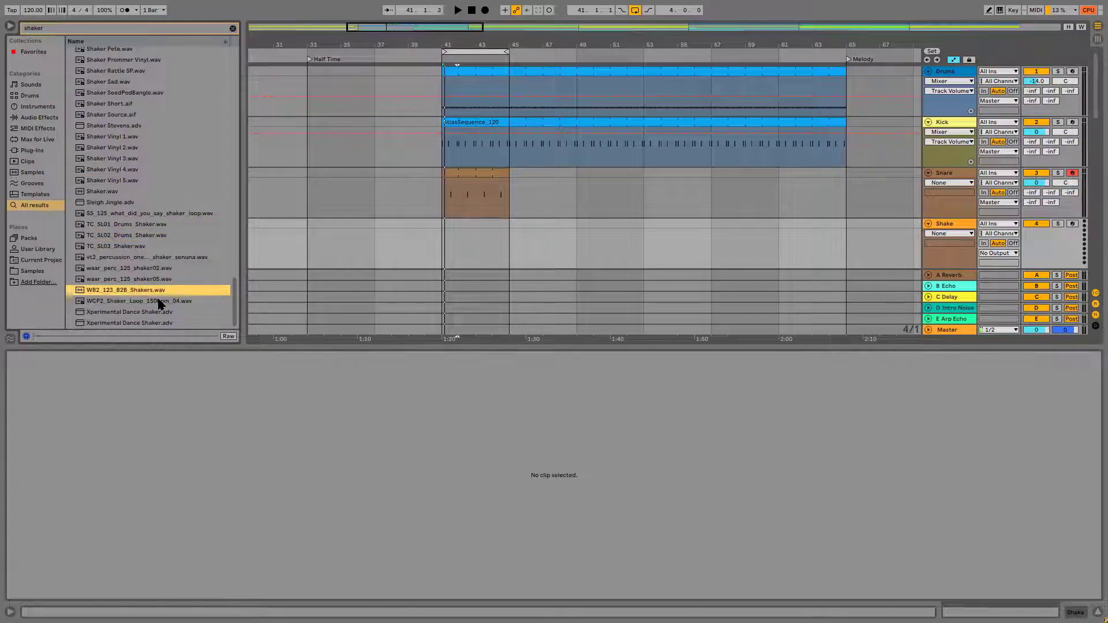
Step: Audition the Shaker Noise Step 1.aif and Shaker Pete.wav samples and load Shaker Pete.wav onto the Shake track
{"action": "scroll", "coordinate": [153, 202], "scroll_direction": "up", "scroll_amount": 5}
{"action": "left_click", "coordinate": [148, 108]}
{"action": "scroll", "coordinate": [149, 115], "scroll_direction": "up", "scroll_amount": 2}
{"action": "left_click", "coordinate": [148, 117]}
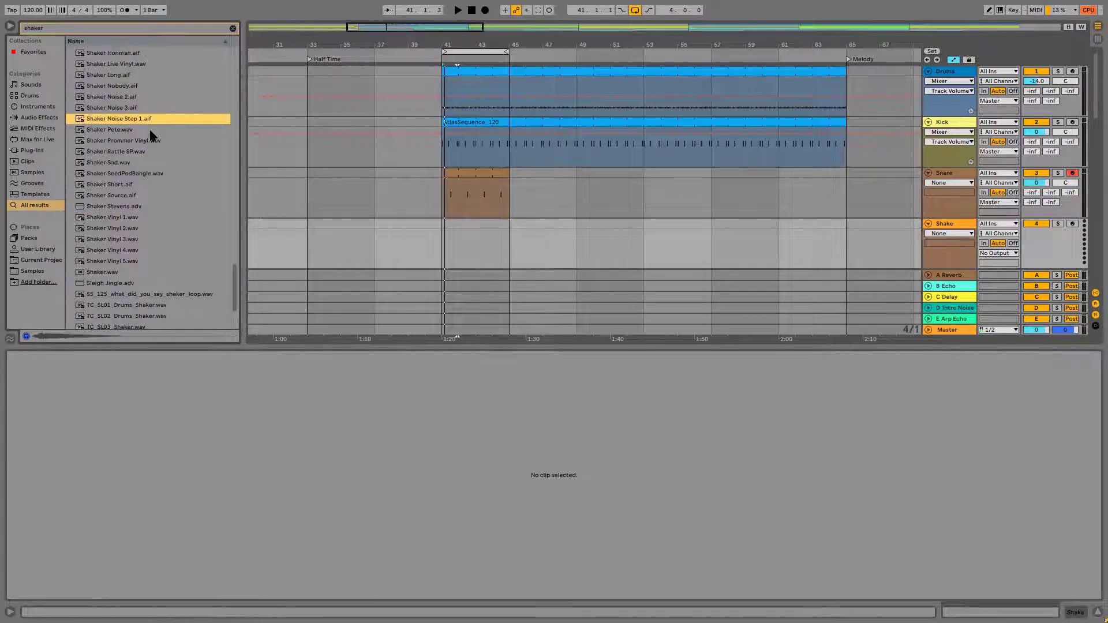
{"action": "left_click", "coordinate": [136, 131]}
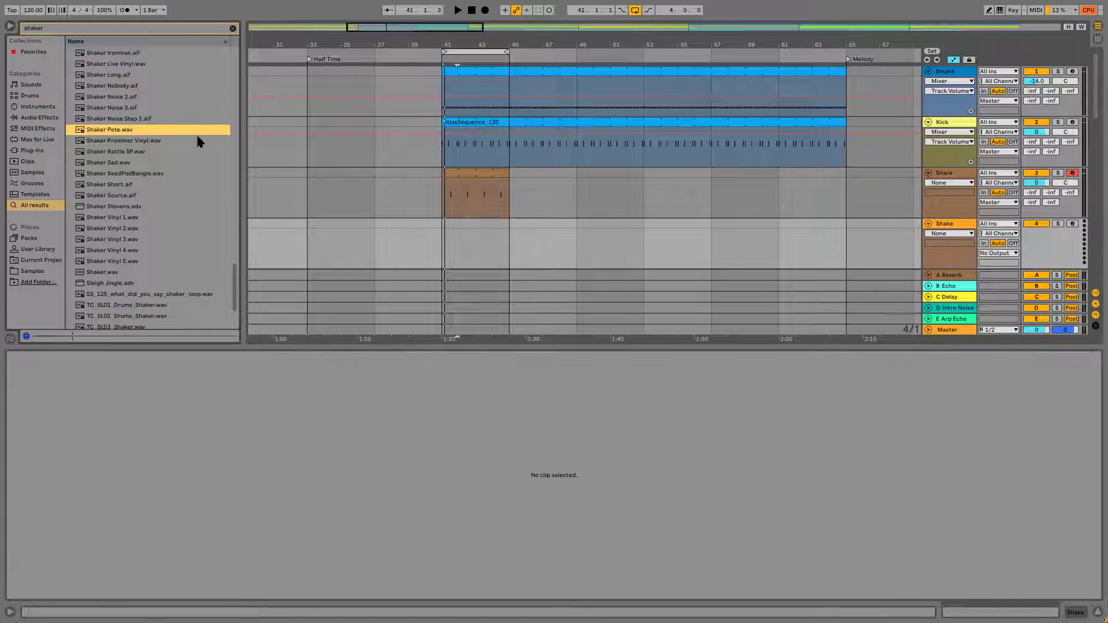
{"action": "left_click", "coordinate": [953, 229]}
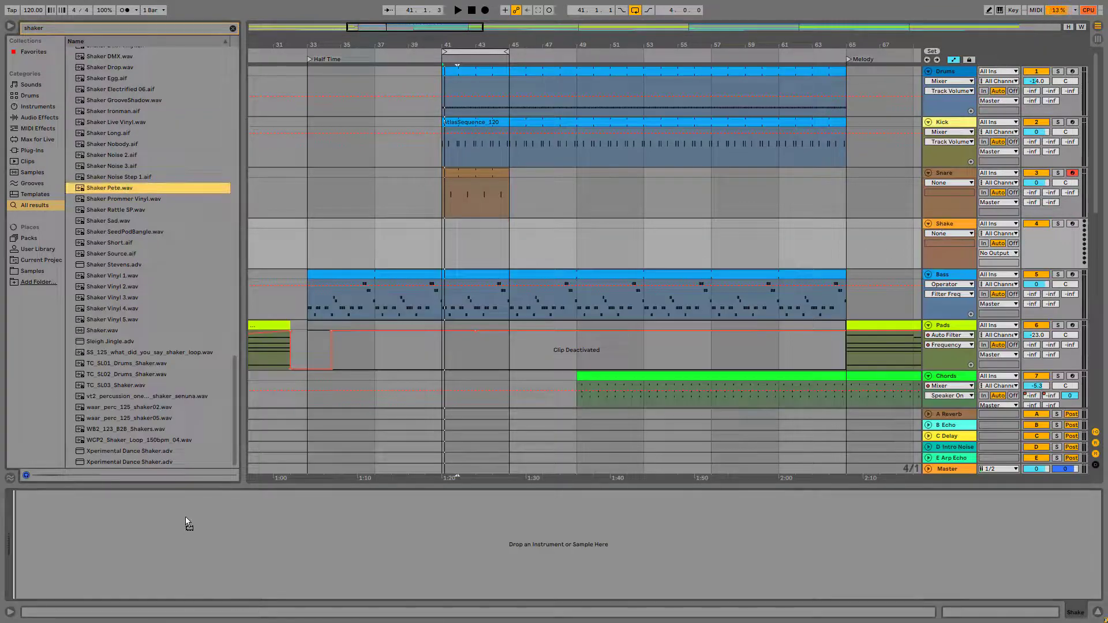
Step: Copy the Drums clip to the Shake track at bar 41 and delete the original from the Drums track
{"action": "left_click", "coordinate": [493, 70]}
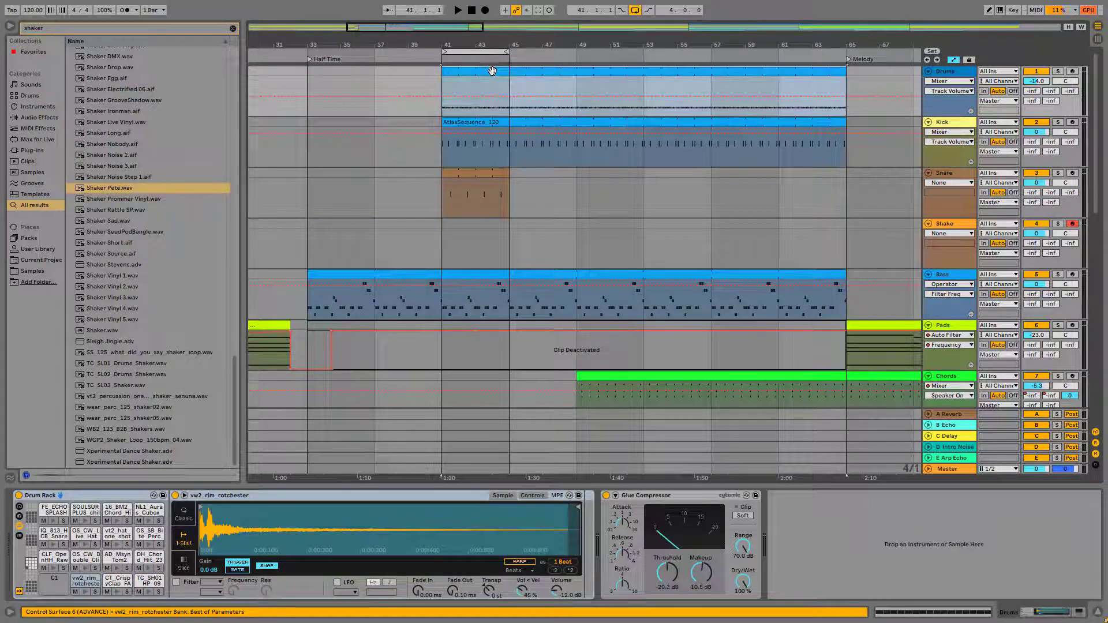
{"action": "left_click", "coordinate": [448, 248]}
{"action": "key", "text": "ctrl+v"}
{"action": "left_click", "coordinate": [475, 70]}
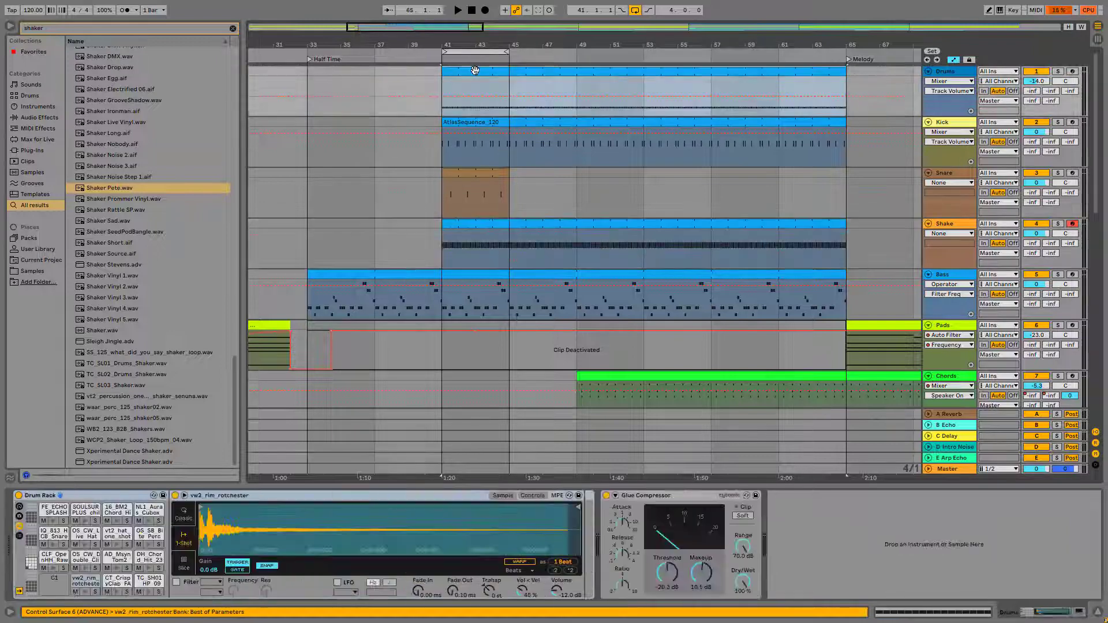
{"action": "key", "text": "Delete"}
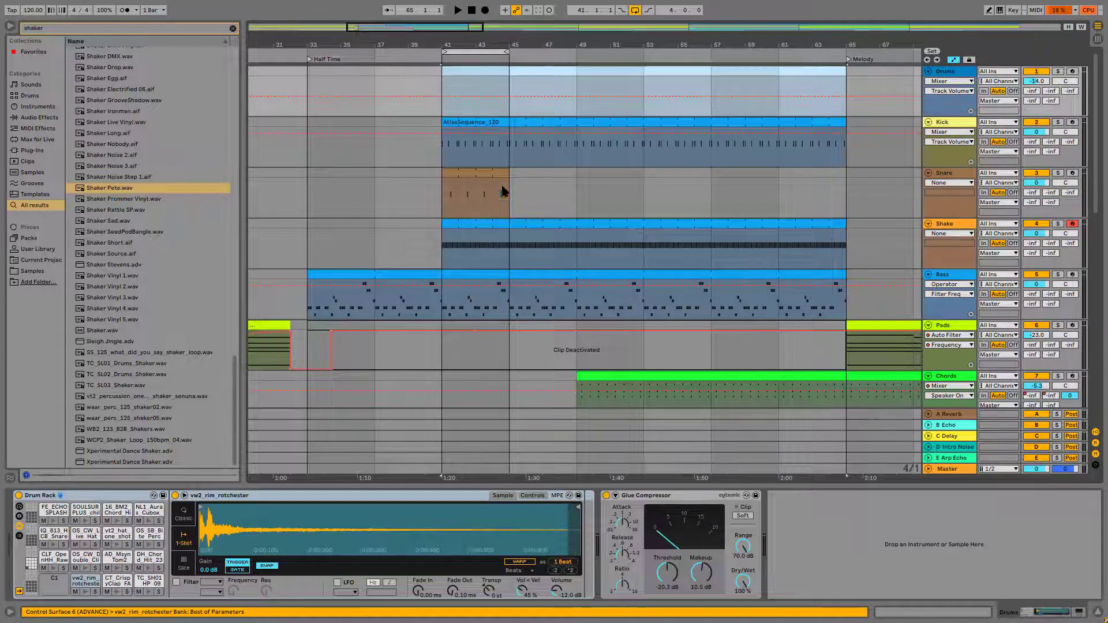
Step: Unfold the Shake clip's note editor, transpose all its notes to C#3 and play the result
{"action": "left_click", "coordinate": [467, 227]}
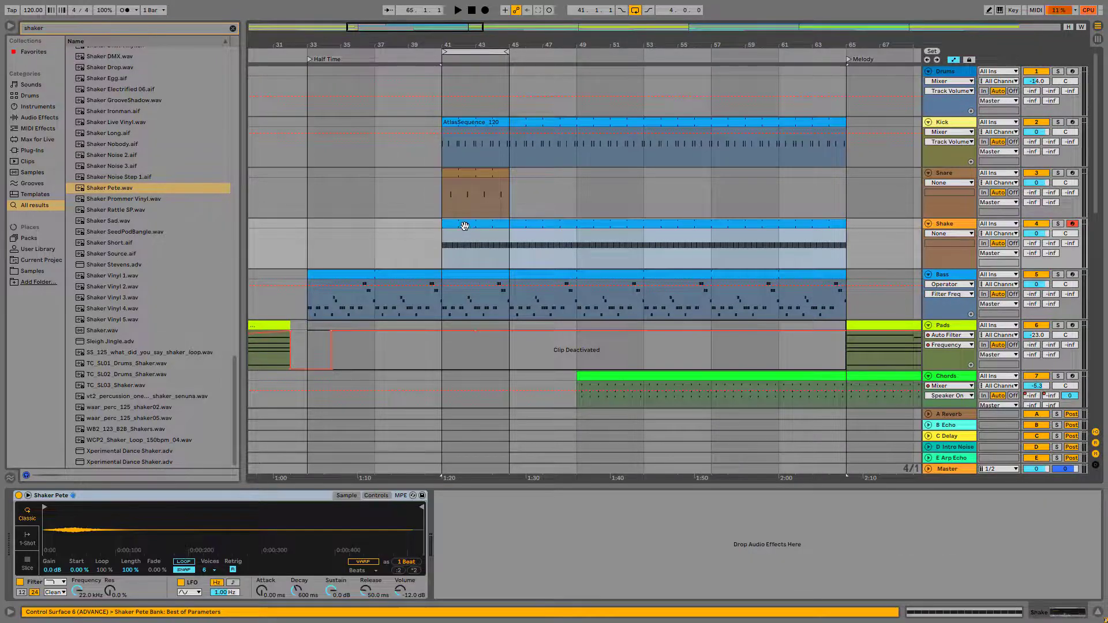
{"action": "double_click", "coordinate": [465, 226]}
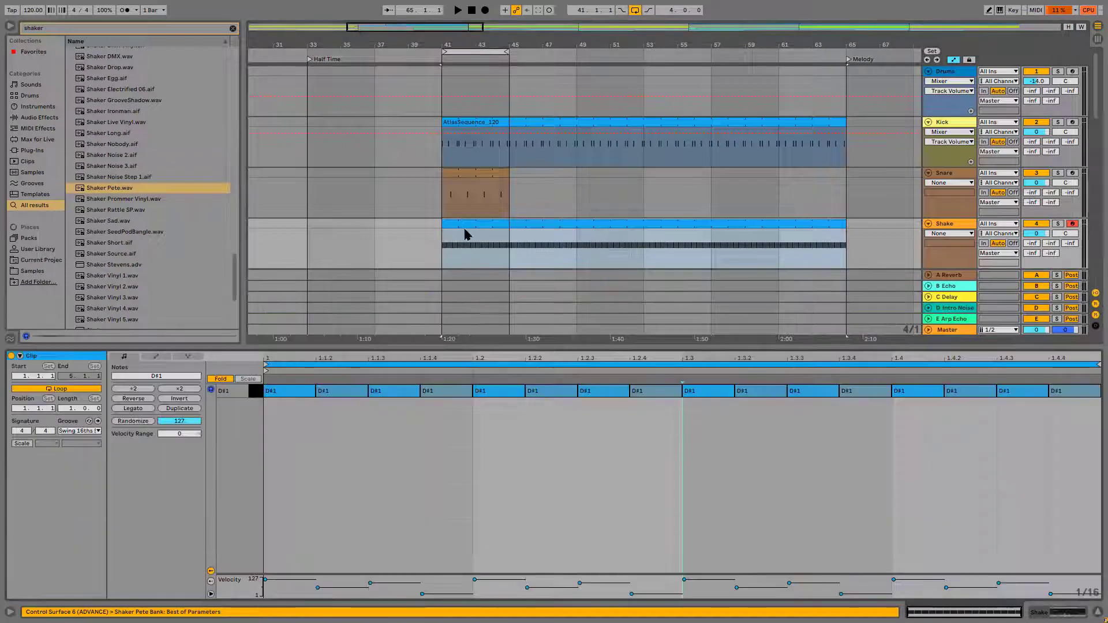
{"action": "left_click", "coordinate": [221, 380]}
{"action": "left_click_drag", "start_coordinate": [249, 451], "coordinate": [279, 483]}
{"action": "key", "text": "Down"}
{"action": "key", "text": "Down"}
{"action": "left_click", "coordinate": [340, 459]}
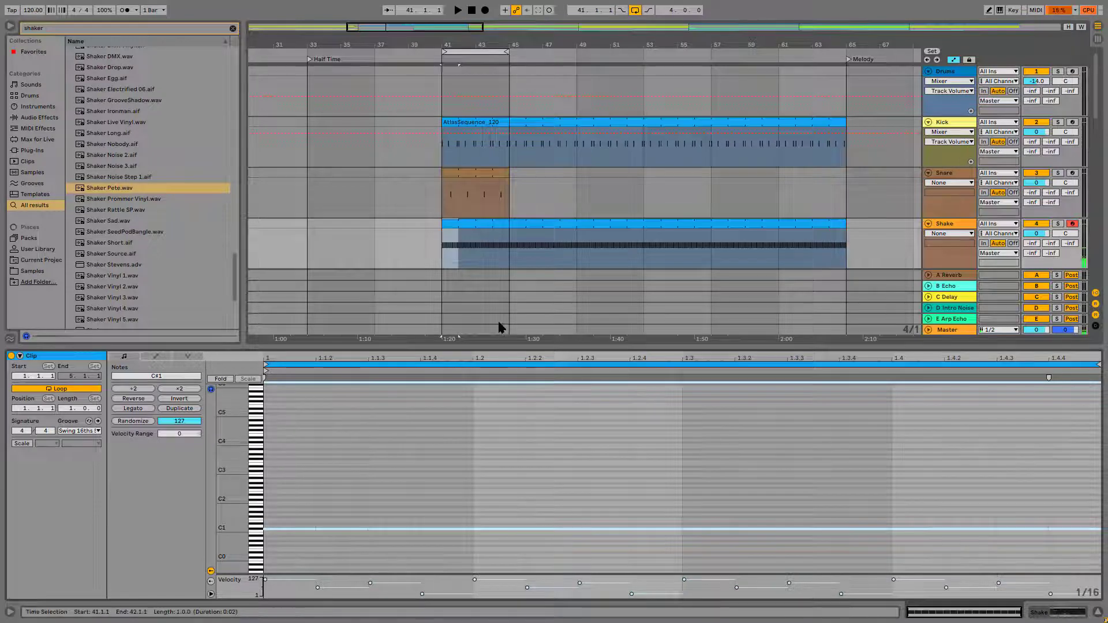
{"action": "key", "text": "shift+Up"}
{"action": "key", "text": "shift+Up"}
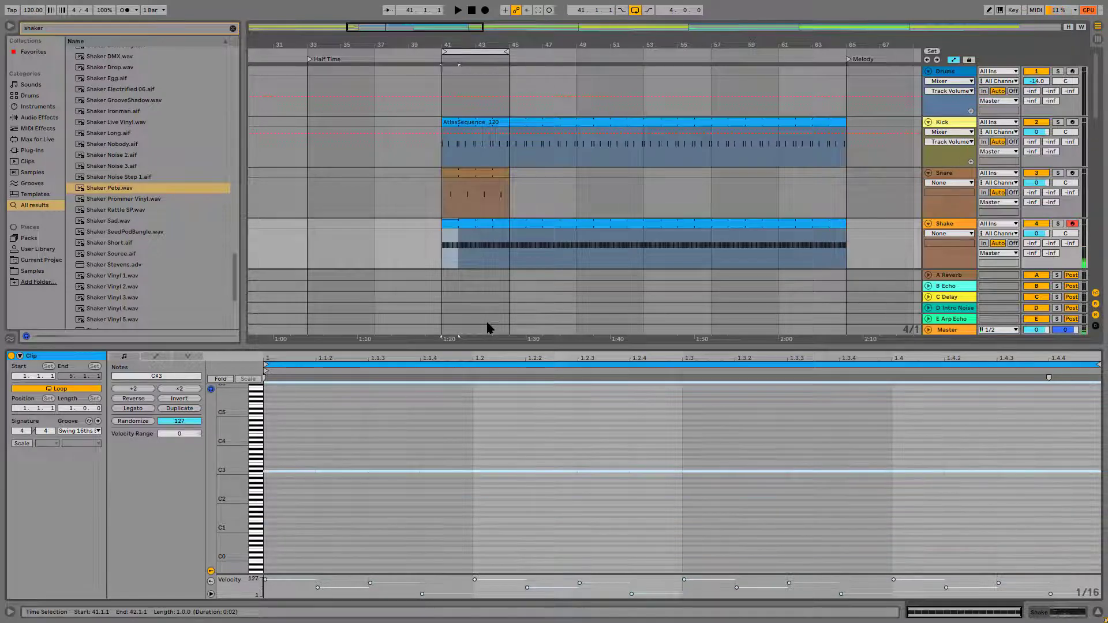
{"action": "key", "text": "space"}
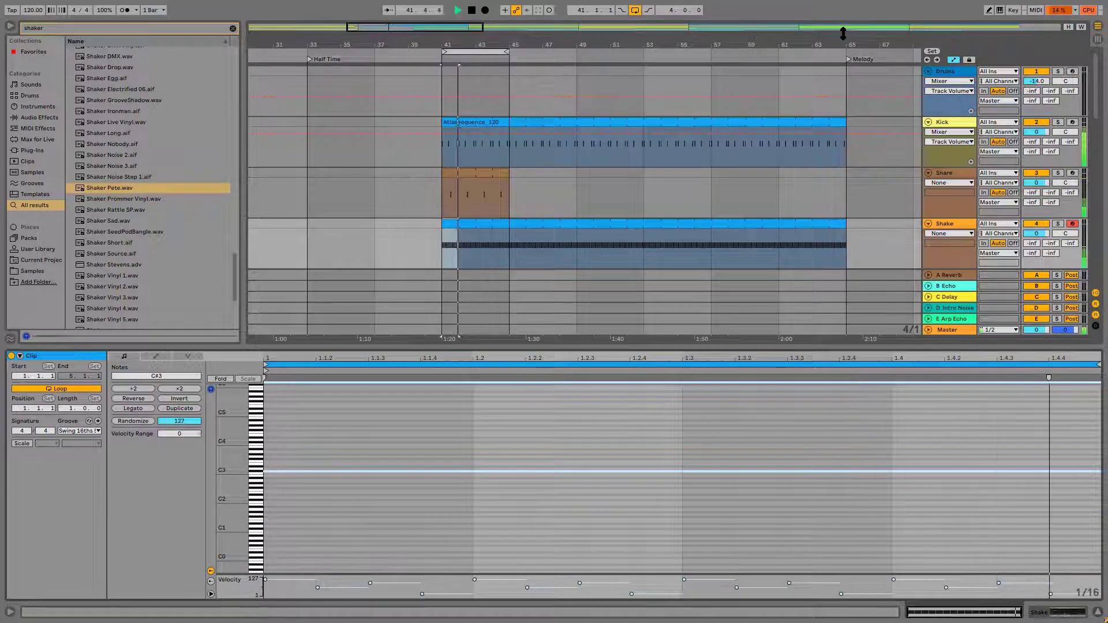
{"action": "key", "text": "space"}
Step: Delete every second sixteenth note in the Shake clip, from 1.1.2 through 1.4.4, leaving an eighth-note pattern
{"action": "left_click_drag", "start_coordinate": [361, 441], "coordinate": [344, 522]}
{"action": "key", "text": "Delete"}
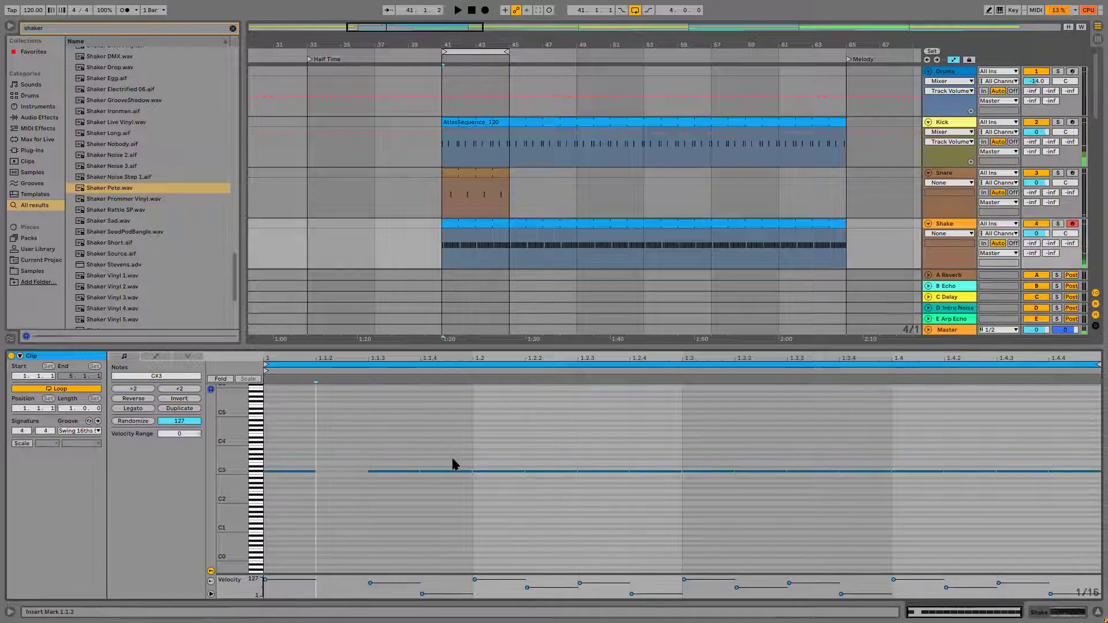
{"action": "left_click_drag", "start_coordinate": [454, 464], "coordinate": [427, 479]}
{"action": "key", "text": "Delete"}
{"action": "left_click_drag", "start_coordinate": [569, 445], "coordinate": [531, 483]}
{"action": "key", "text": "Delete"}
{"action": "left_click_drag", "start_coordinate": [750, 453], "coordinate": [772, 485]}
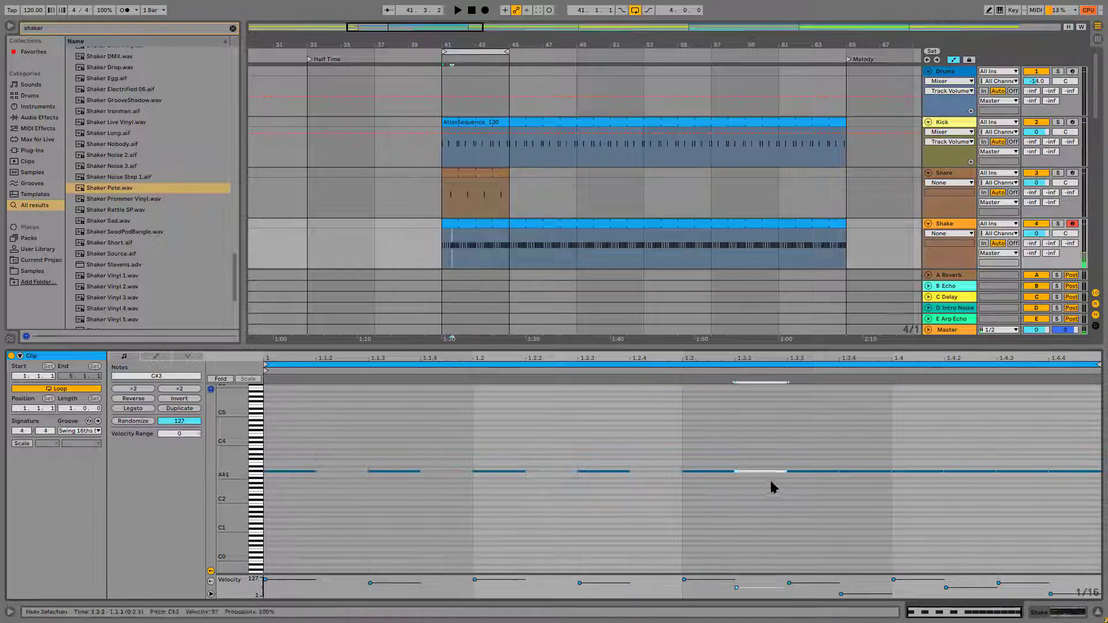
{"action": "key", "text": "Delete"}
{"action": "left_click_drag", "start_coordinate": [861, 451], "coordinate": [848, 482]}
{"action": "key", "text": "Delete"}
{"action": "left_click_drag", "start_coordinate": [968, 456], "coordinate": [958, 485]}
{"action": "key", "text": "Delete"}
{"action": "left_click_drag", "start_coordinate": [1077, 450], "coordinate": [1074, 480]}
{"action": "key", "text": "Delete"}
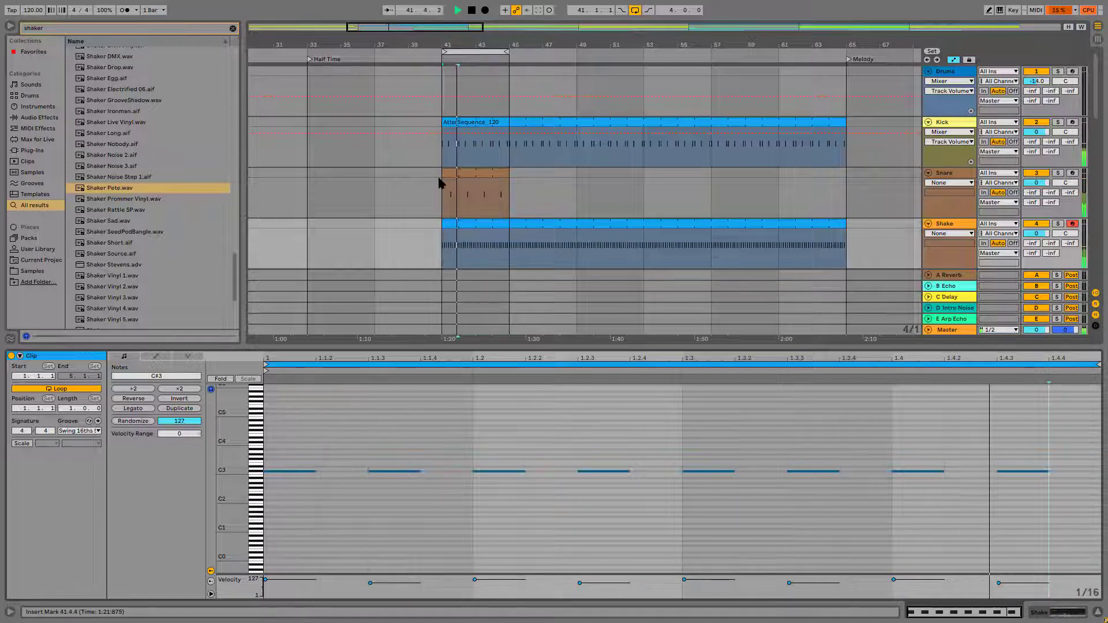
Step: Add an audio track below Shake, place waar_perc_125_shaker05.wav on it at bar 41 and play it
{"action": "left_click", "coordinate": [955, 227]}
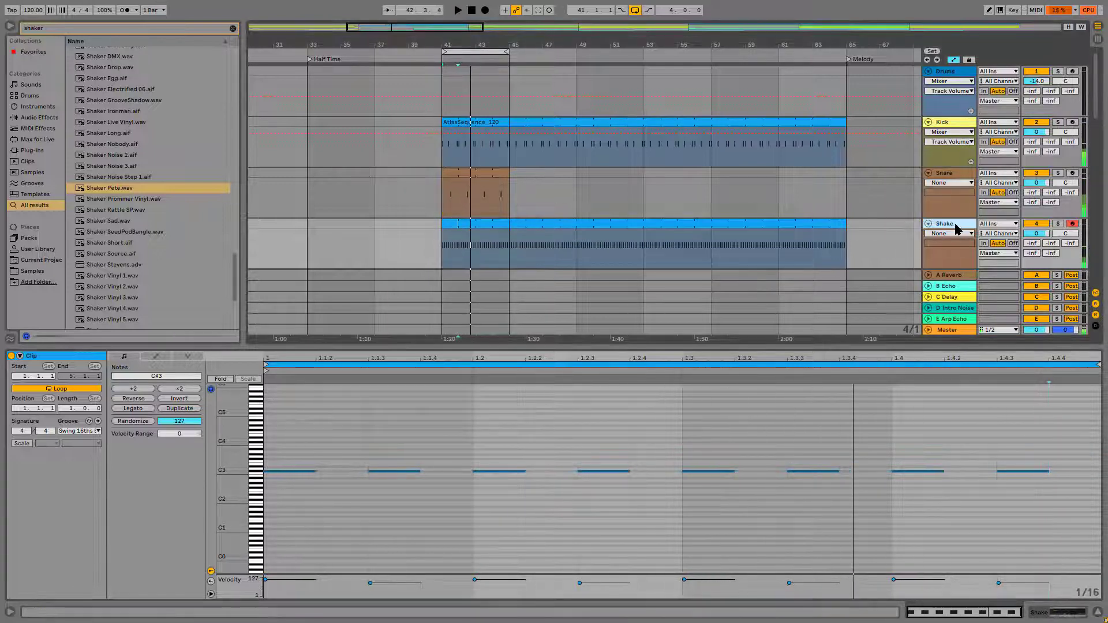
{"action": "key", "text": "ctrl+t"}
{"action": "scroll", "coordinate": [148, 227], "scroll_direction": "up", "scroll_amount": 5}
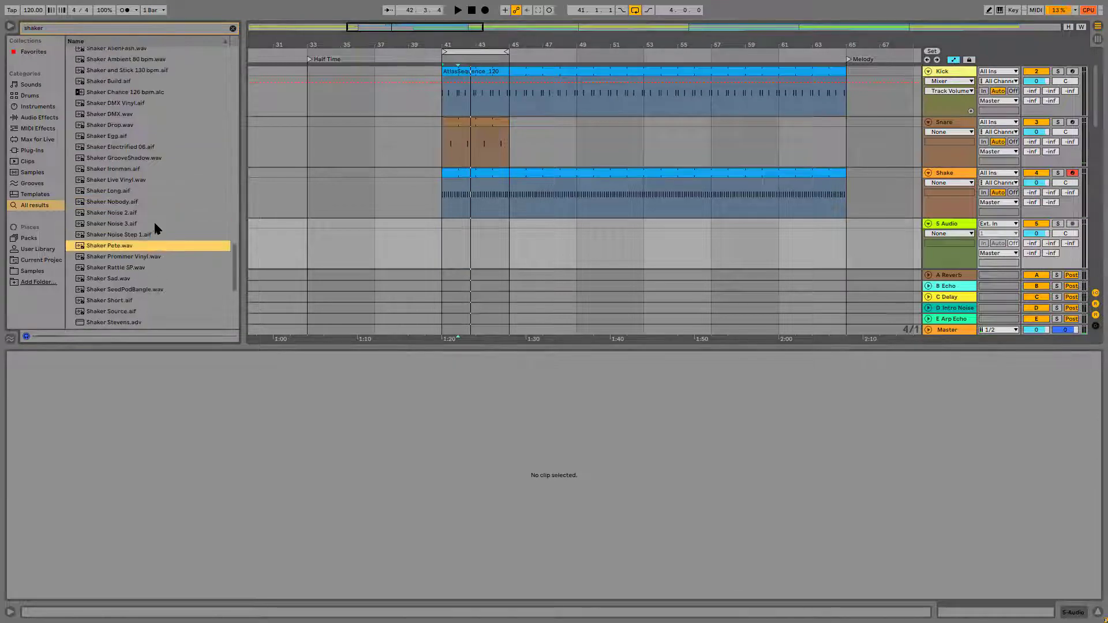
{"action": "scroll", "coordinate": [153, 277], "scroll_direction": "down", "scroll_amount": 10}
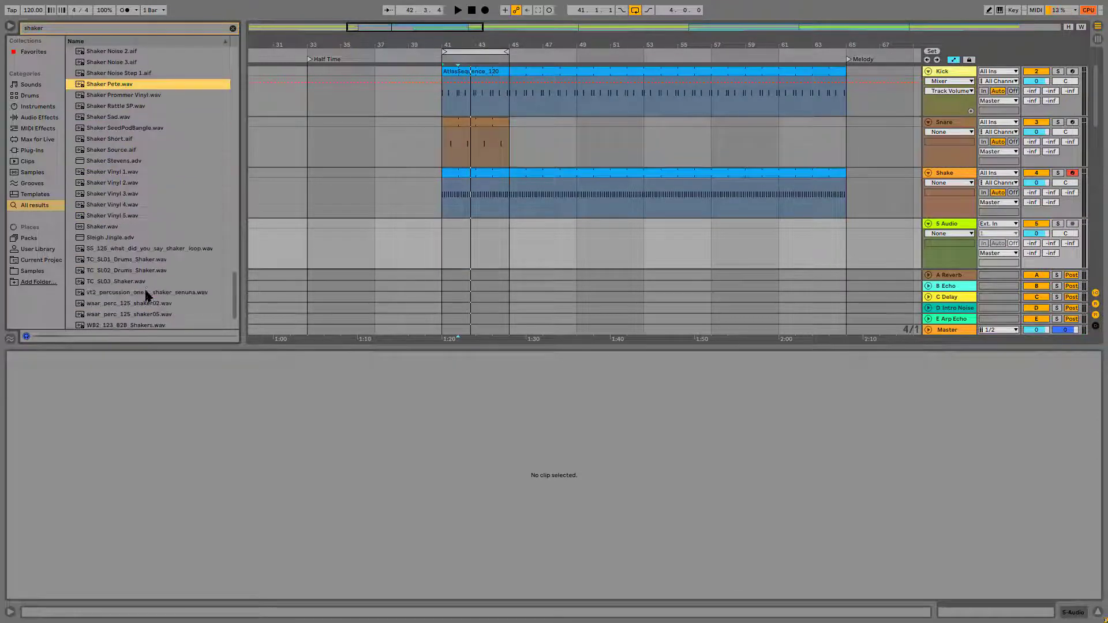
{"action": "left_click", "coordinate": [146, 293]}
{"action": "key", "text": "Down"}
{"action": "scroll", "coordinate": [147, 294], "scroll_direction": "down", "scroll_amount": 2}
{"action": "key", "text": "Down"}
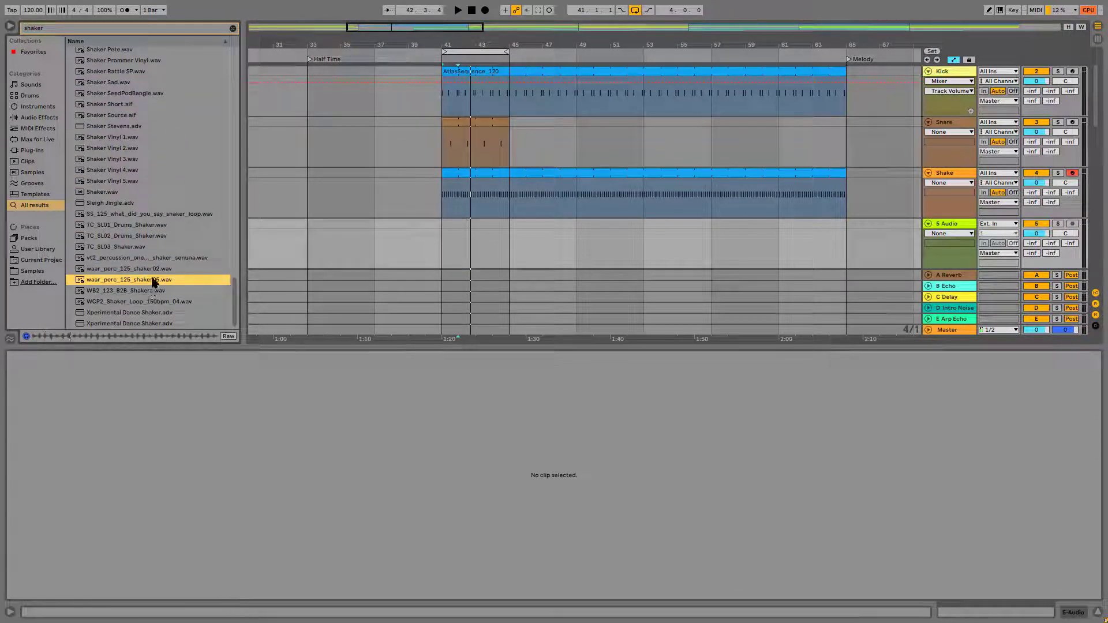
{"action": "left_click_drag", "start_coordinate": [178, 277], "coordinate": [471, 240]}
{"action": "key", "text": "space"}
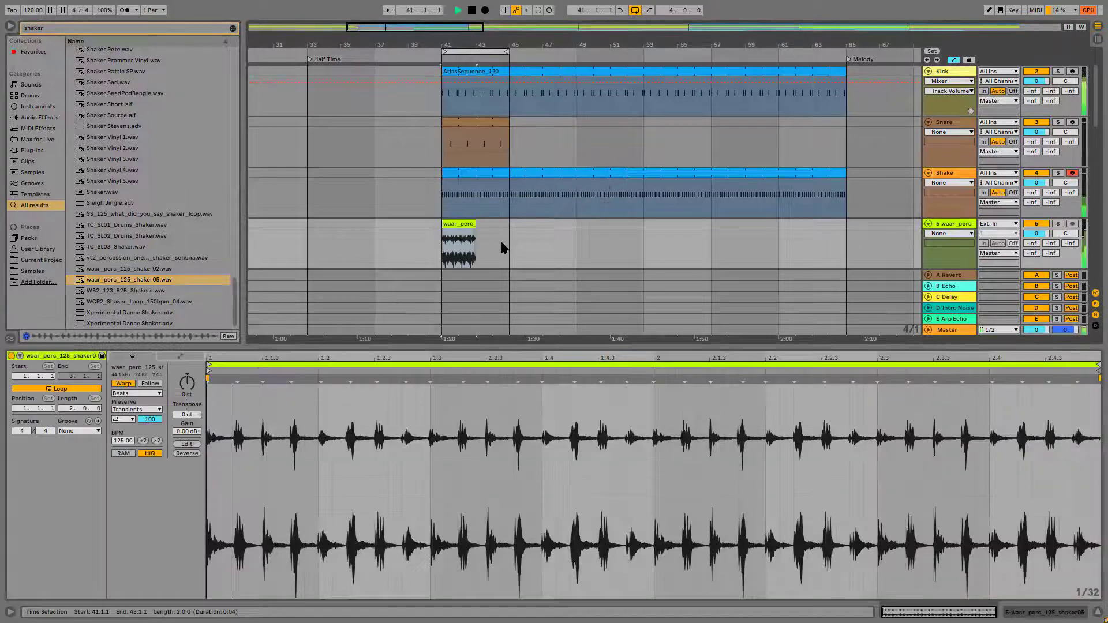
Step: Lower the new shaker loop track's volume and extend its clip to bar 45
{"action": "left_click_drag", "start_coordinate": [1036, 233], "coordinate": [1036, 249]}
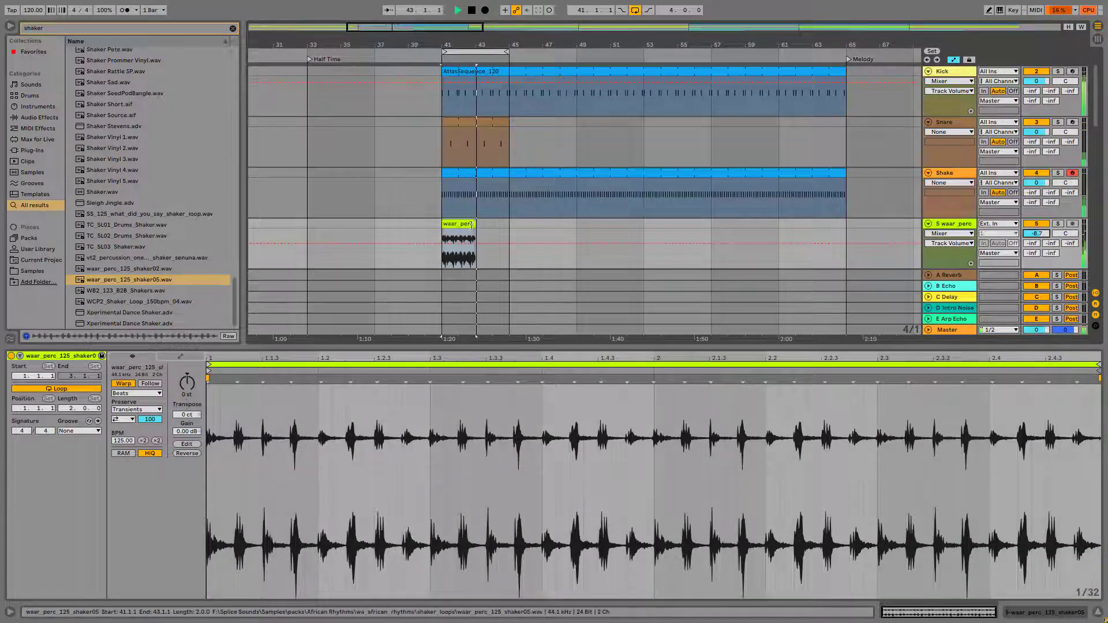
{"action": "left_click_drag", "start_coordinate": [473, 224], "coordinate": [509, 224]}
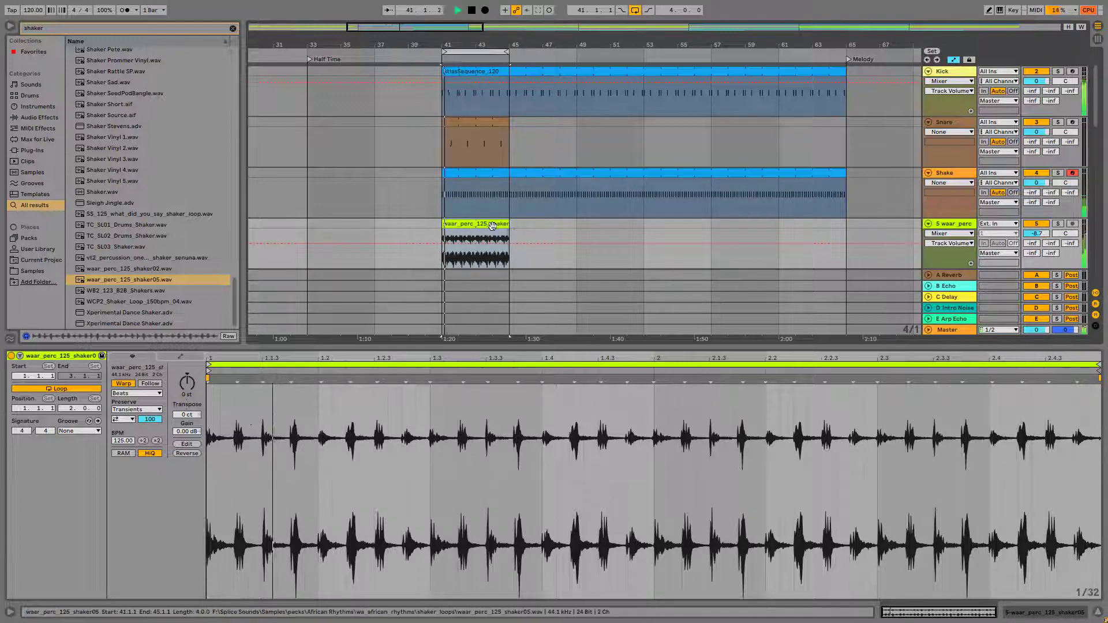
Step: Turn off transient looping for the shaker clip's Beats warp mode and set its transient envelope to 44
{"action": "left_click", "coordinate": [122, 420]}
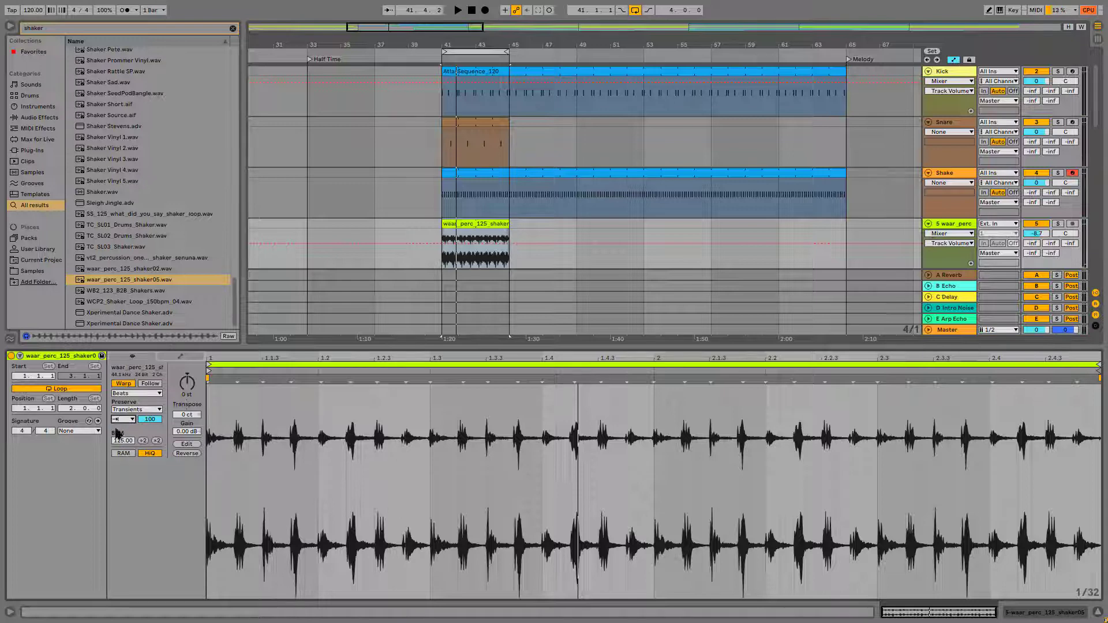
{"action": "type", "text": "44"}
{"action": "key", "text": "Return"}
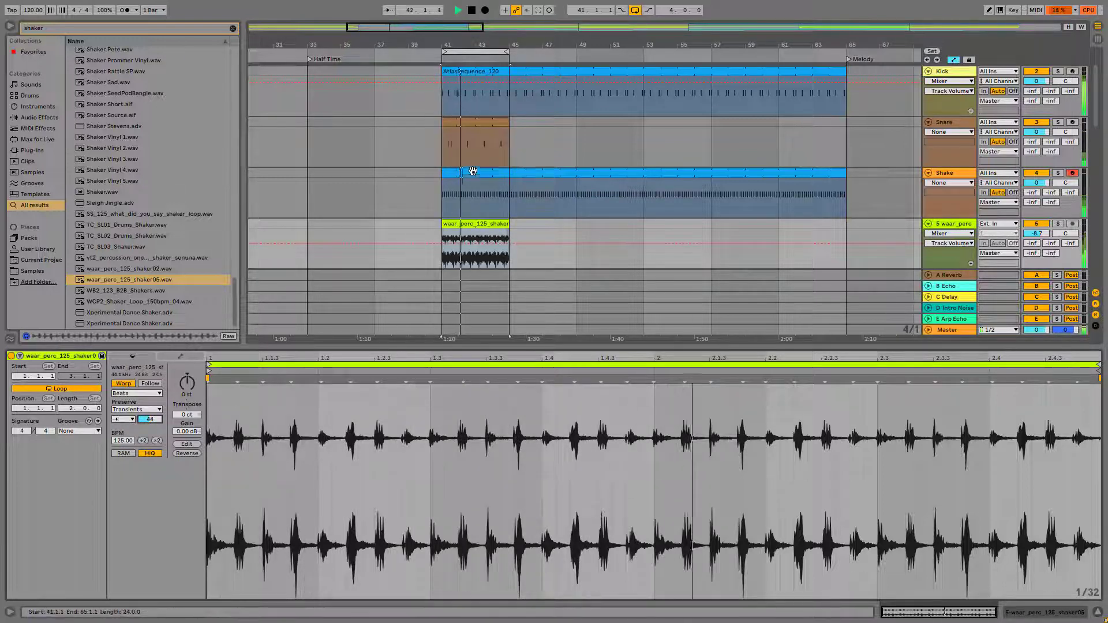
{"action": "key", "text": "space"}
Step: Delete the Shake track and play the arrangement with only the shaker loop
{"action": "left_click", "coordinate": [941, 172]}
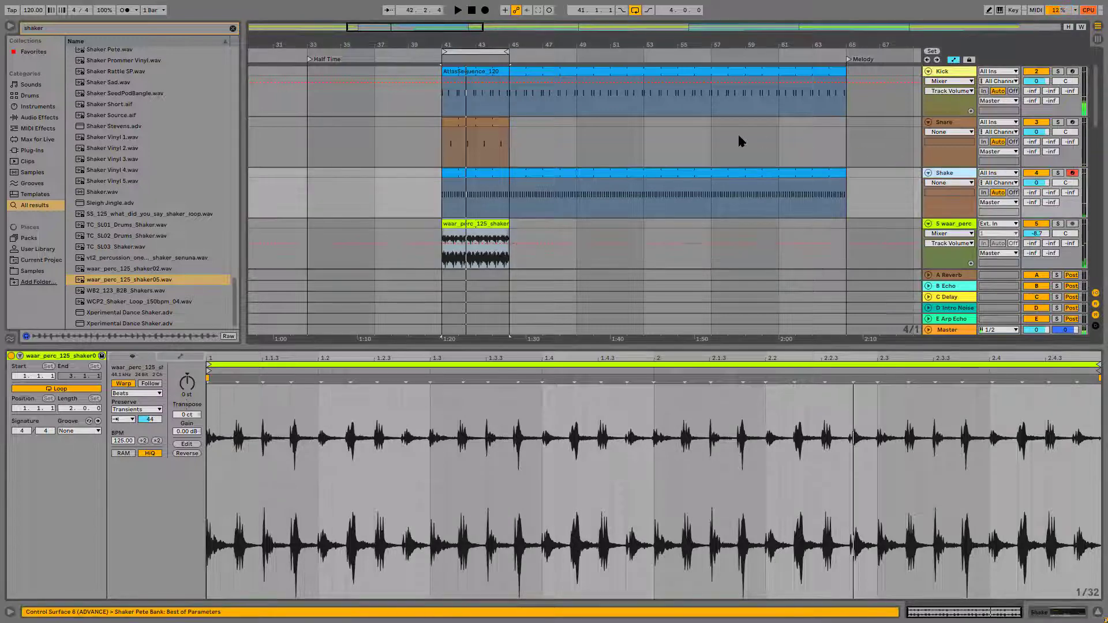
{"action": "key", "text": "Delete"}
{"action": "key", "text": "space"}
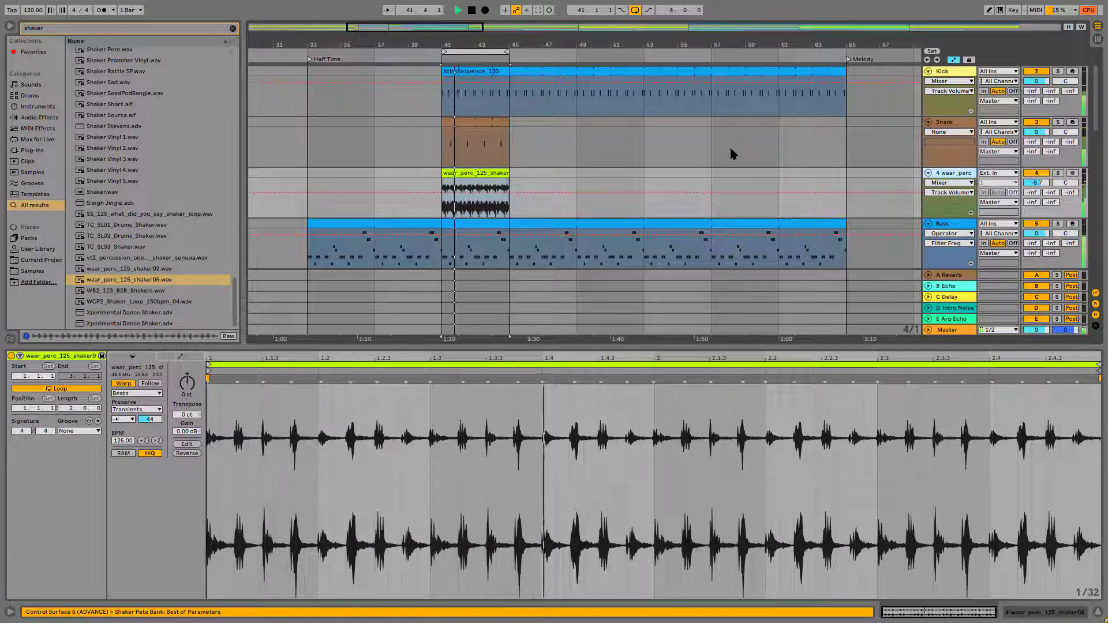
{"action": "scroll", "coordinate": [721, 158], "scroll_direction": "up", "scroll_amount": 1}
Step: Stop playback and quantize all transients of the waar_perc_125_shaker05 clip to the grid
{"action": "key", "text": "space"}
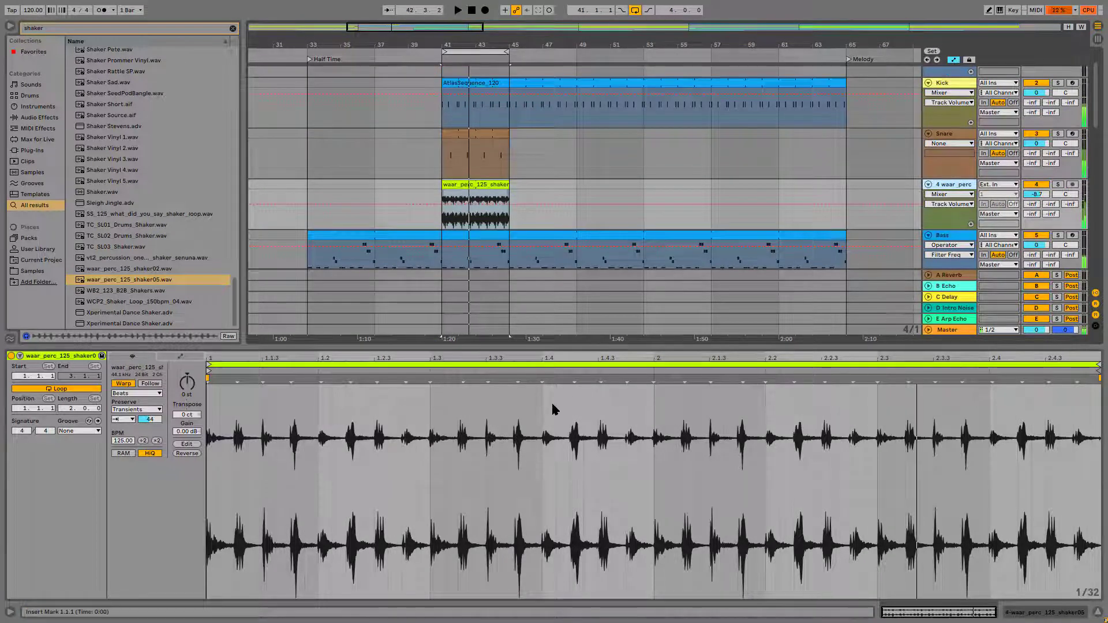
{"action": "key", "text": "ctrl+a"}
{"action": "key", "text": "ctrl+i"}
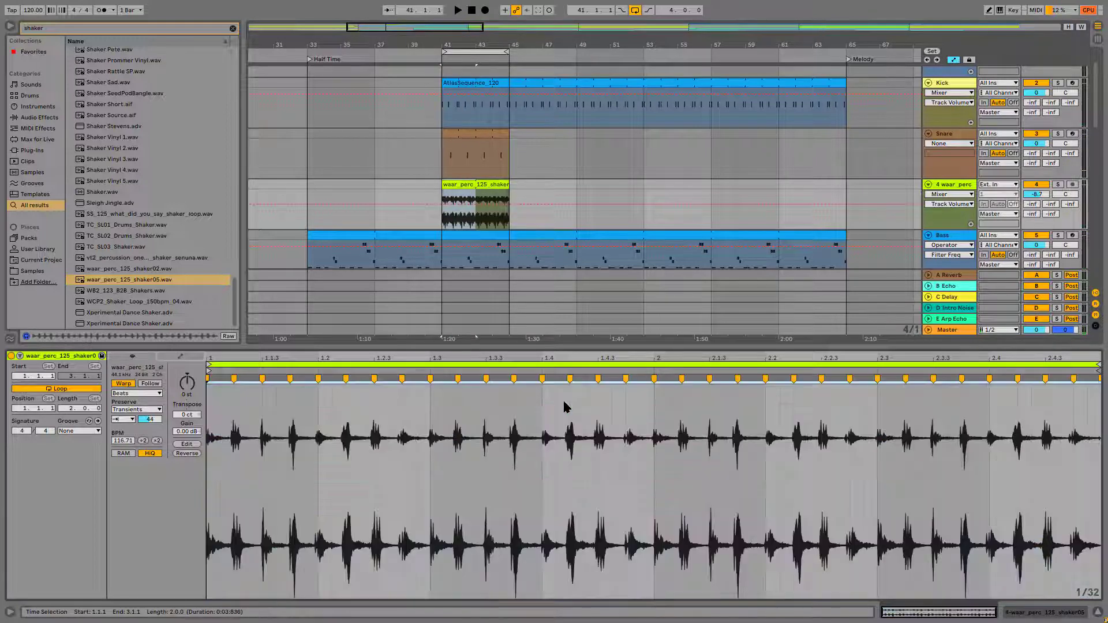
Step: Apply the Swing 16ths 59 groove to the shaker clip and set its track volume to -10.4 dB during playback
{"action": "left_click", "coordinate": [11, 339]}
{"action": "left_click_drag", "start_coordinate": [28, 206], "coordinate": [443, 223]}
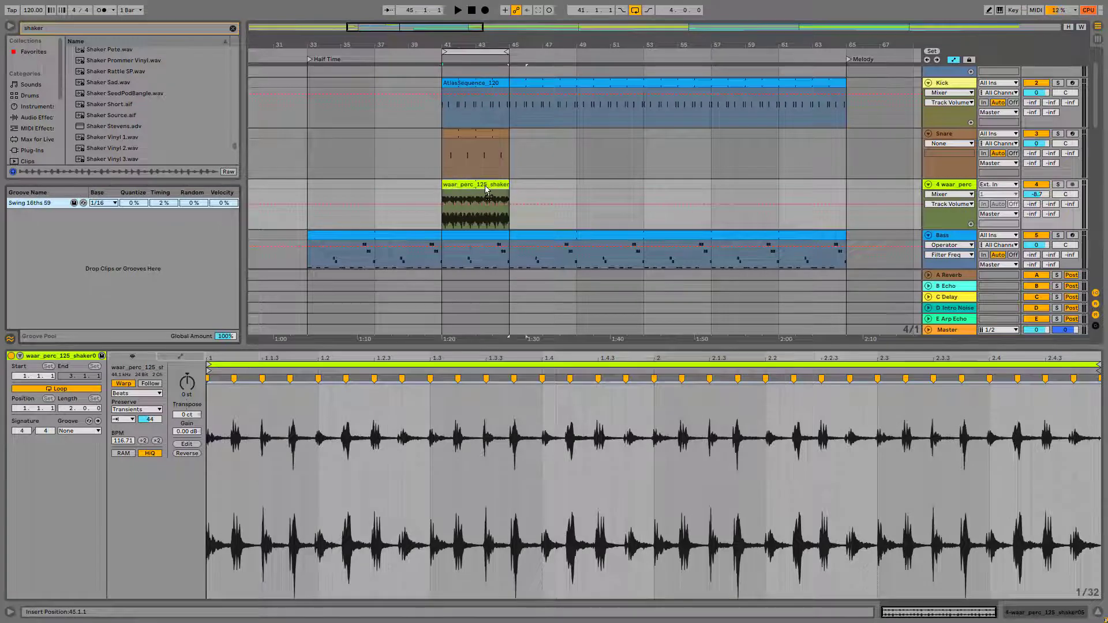
{"action": "left_click_drag", "start_coordinate": [486, 190], "coordinate": [487, 191]}
{"action": "key", "text": "space"}
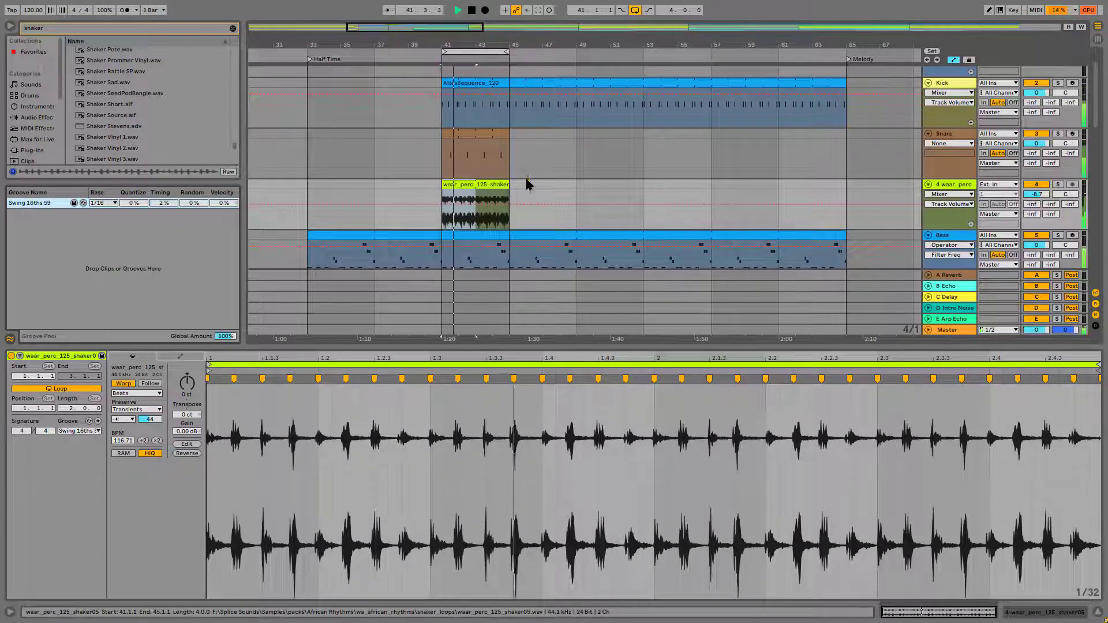
{"action": "left_click_drag", "start_coordinate": [1037, 194], "coordinate": [1037, 191]}
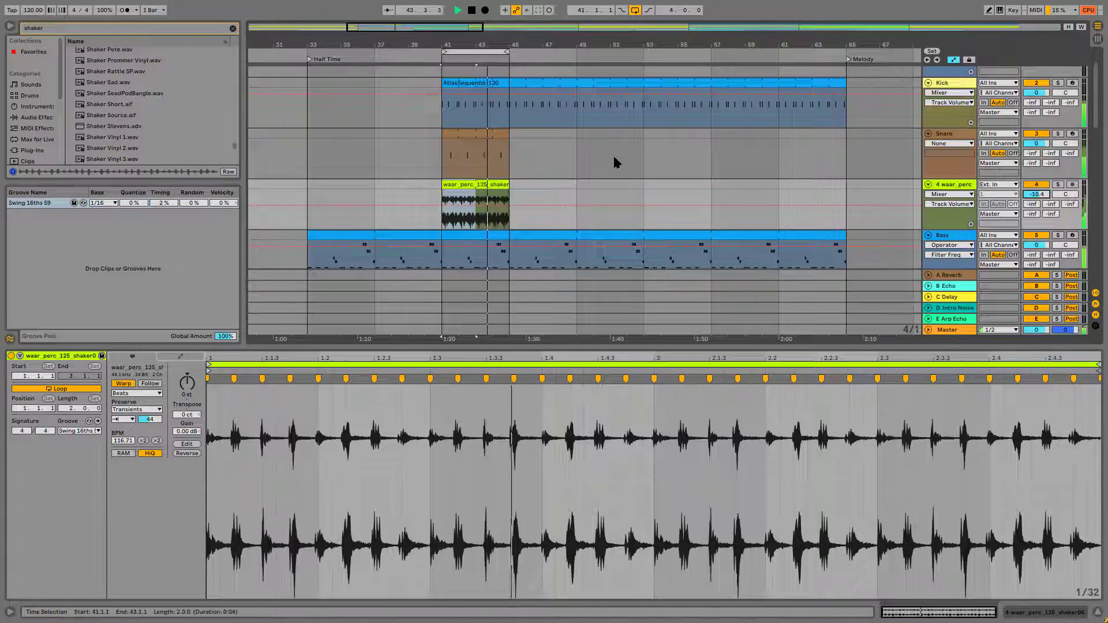
Step: Examine the Half Time Bass clip and play the other Bass clip in the 4/4 section for comparison
{"action": "scroll", "coordinate": [598, 167], "scroll_direction": "down", "scroll_amount": 4}
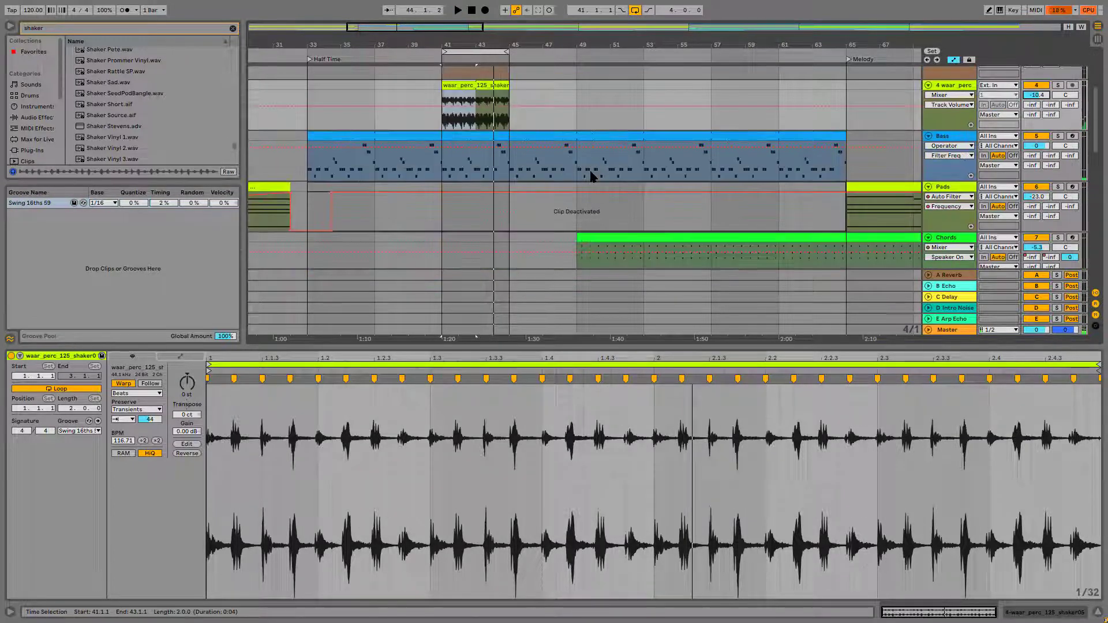
{"action": "left_click", "coordinate": [480, 136]}
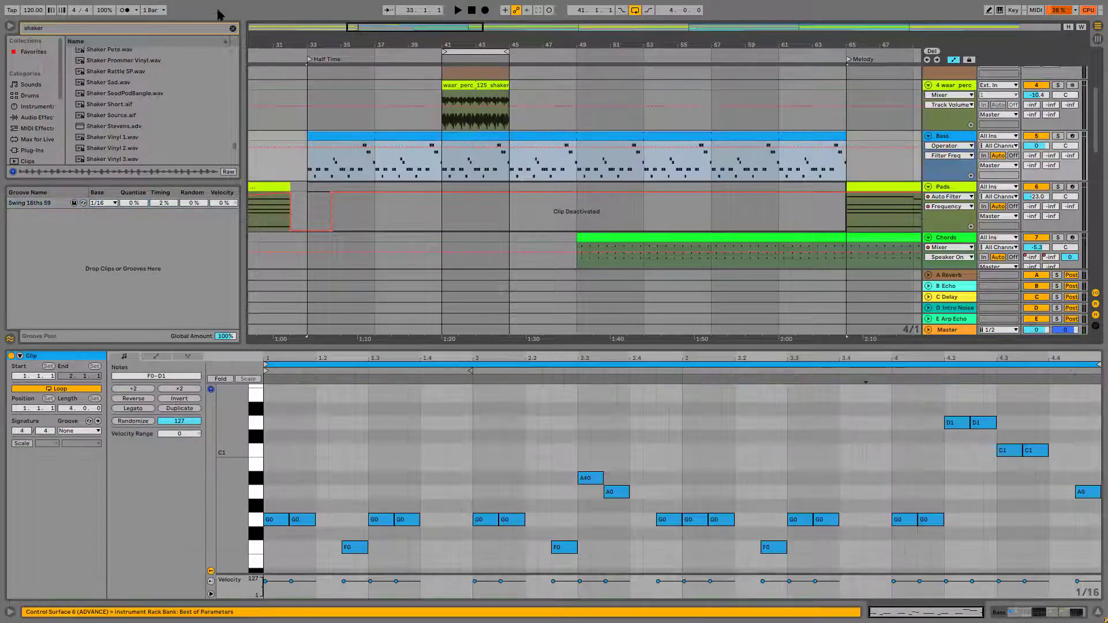
{"action": "left_click_drag", "start_coordinate": [451, 33], "coordinate": [750, 138]}
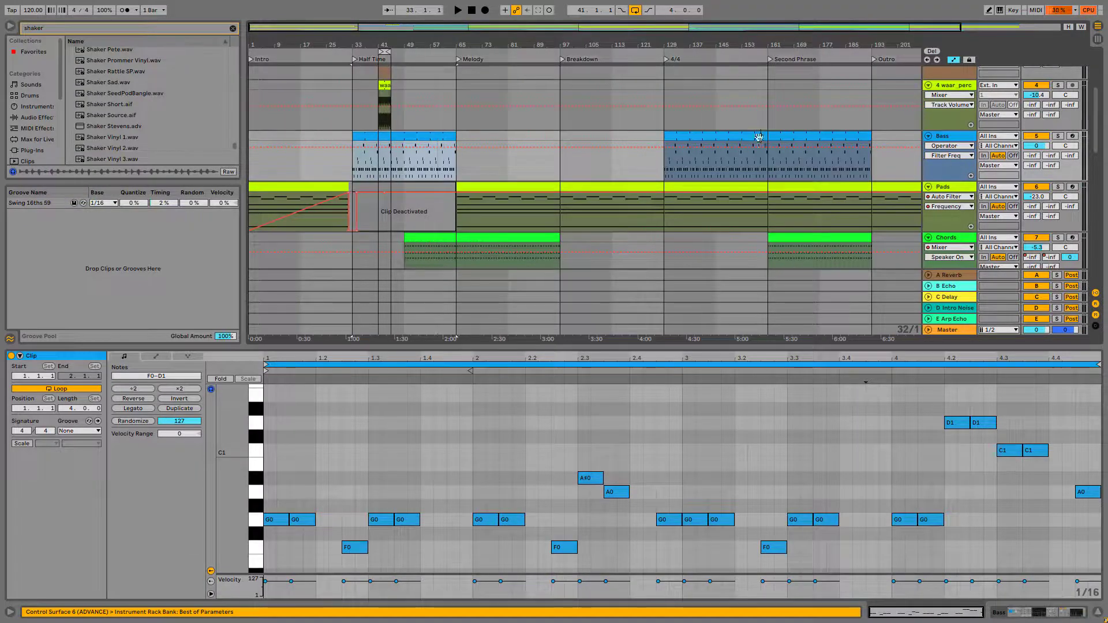
{"action": "left_click", "coordinate": [744, 137]}
{"action": "key", "text": "space"}
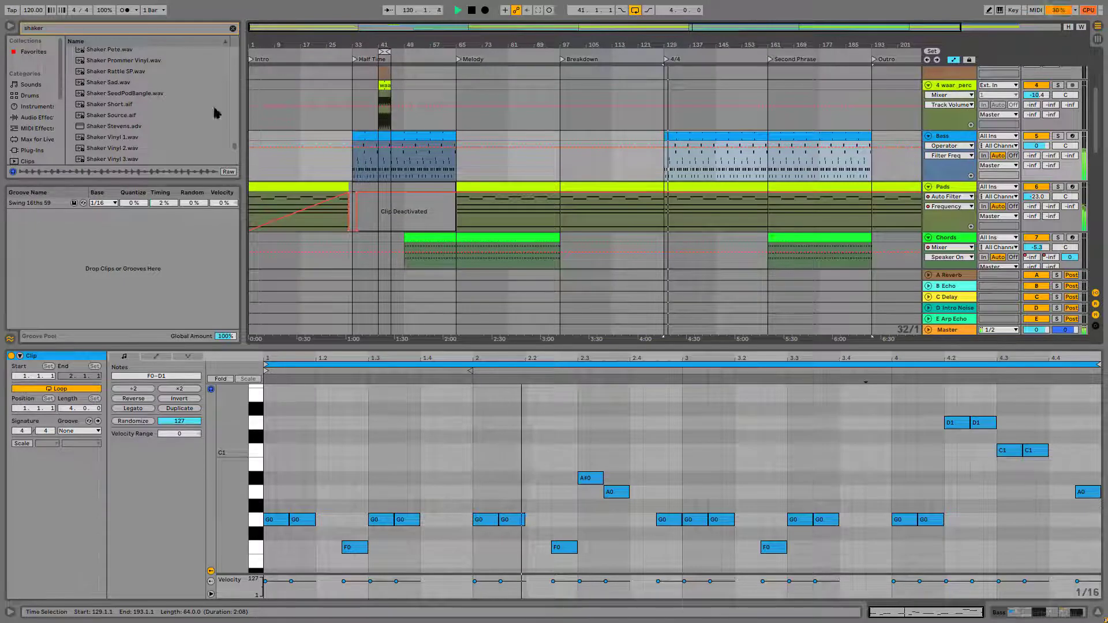
{"action": "left_click_drag", "start_coordinate": [374, 27], "coordinate": [446, 183]}
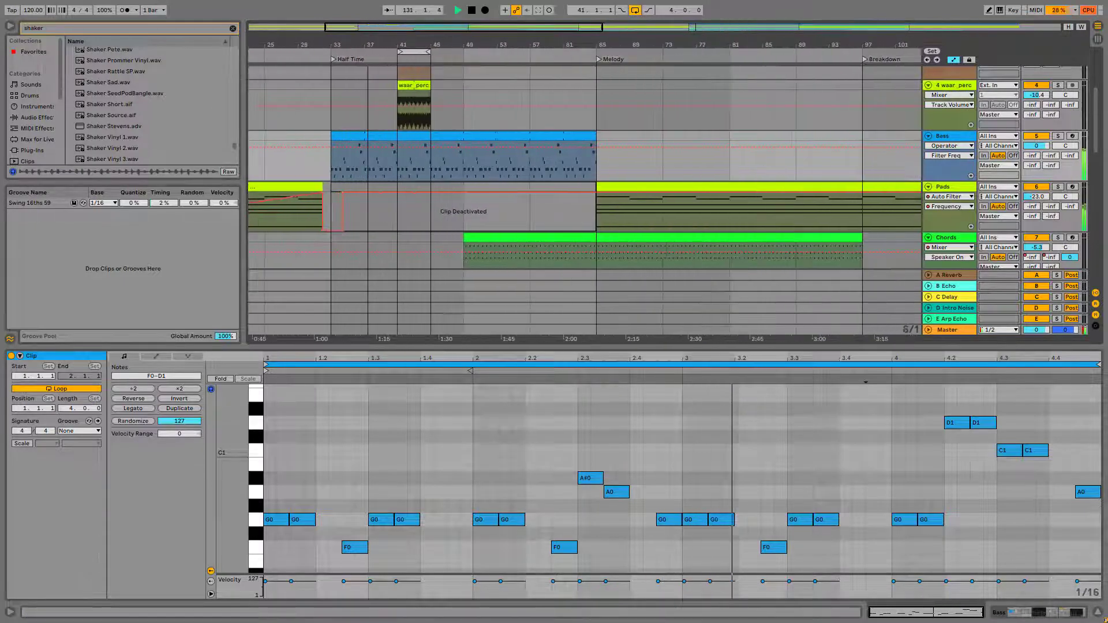
{"action": "key", "text": "space"}
Step: Play the Half Time section from bar 41 and remove the part of the Bass clip before bar 41
{"action": "left_click", "coordinate": [399, 174]}
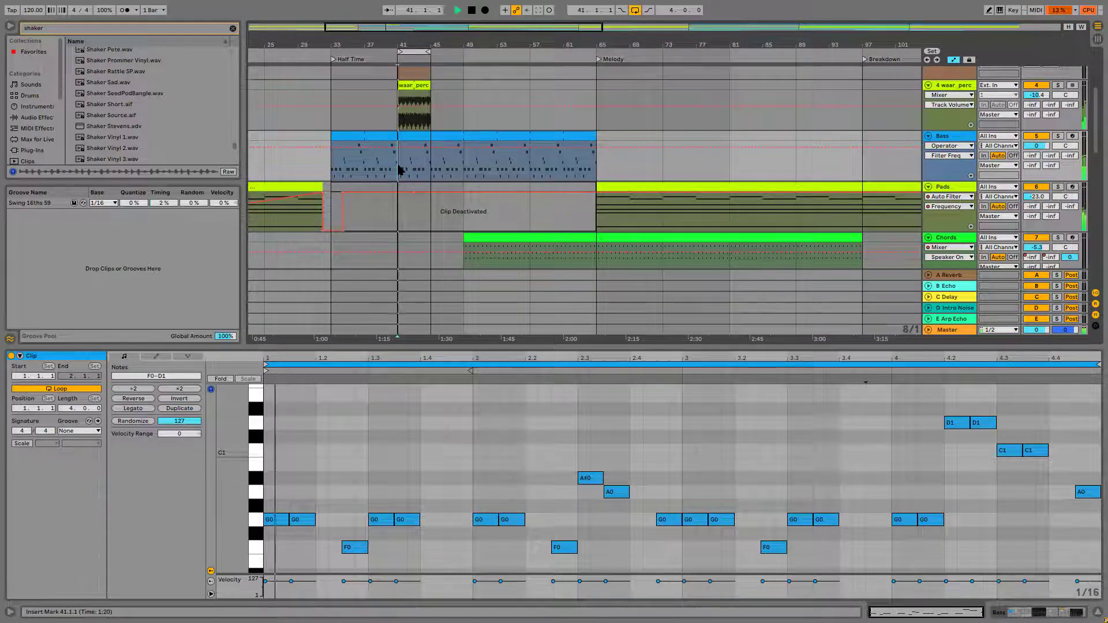
{"action": "scroll", "coordinate": [439, 161], "scroll_direction": "up", "scroll_amount": 2}
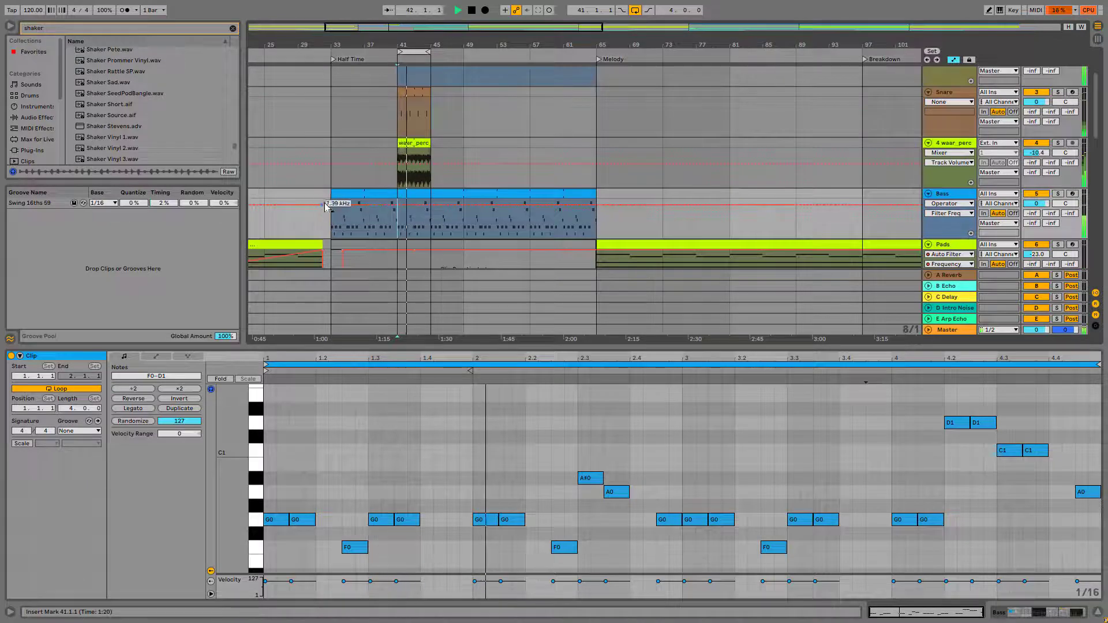
{"action": "key", "text": "space"}
Step: Try raising the bass note at 1.3.1 to A#0 and audition the line
{"action": "left_click", "coordinate": [364, 477]}
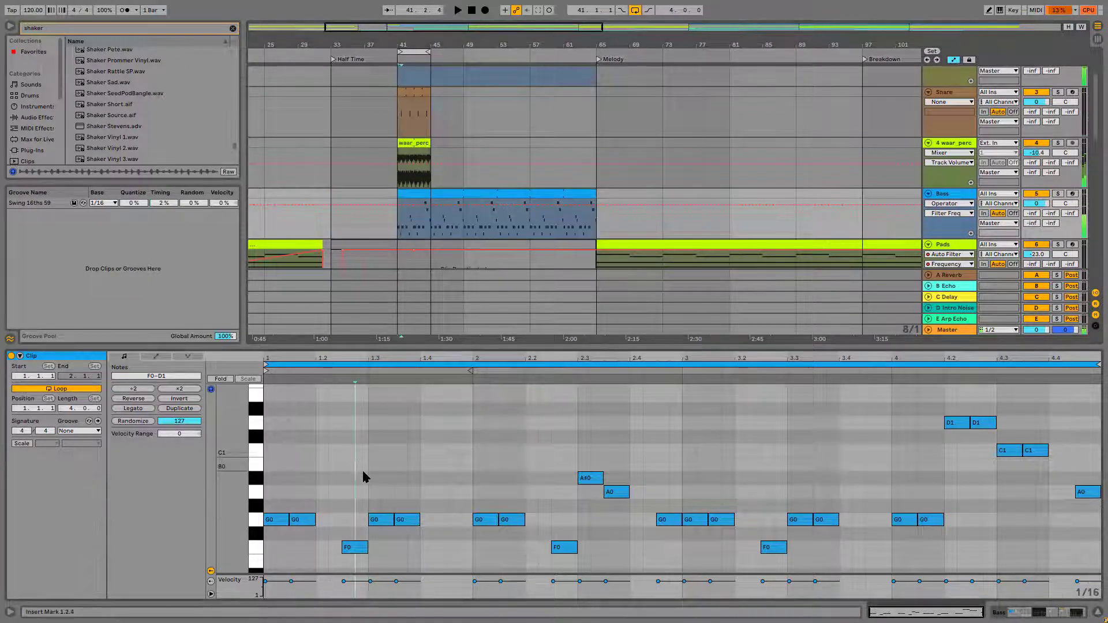
{"action": "key", "text": "space"}
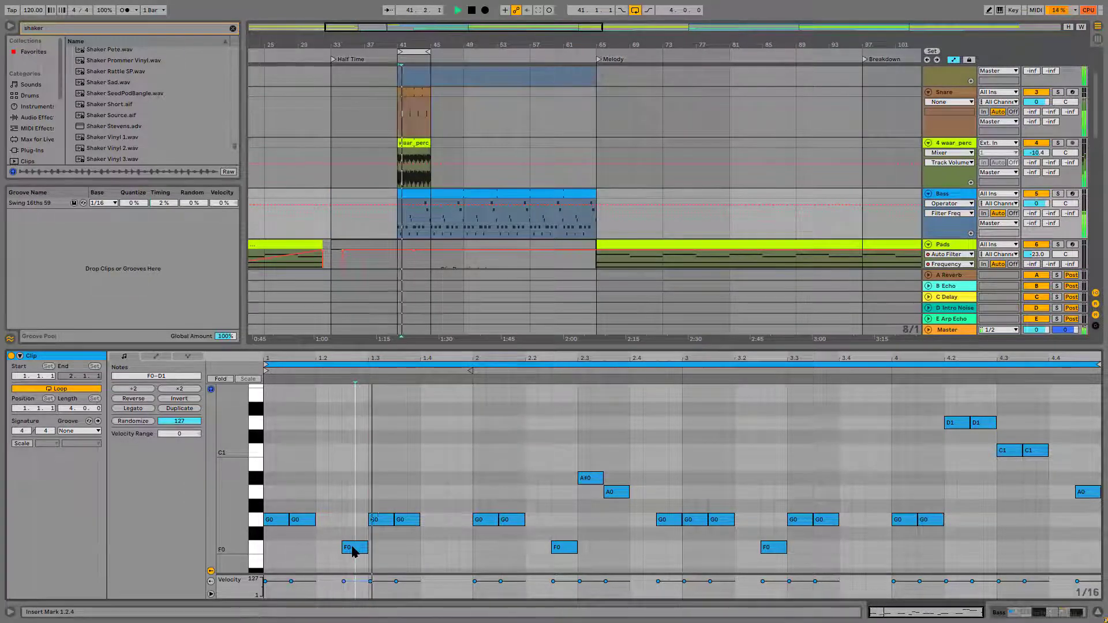
{"action": "key", "text": "space"}
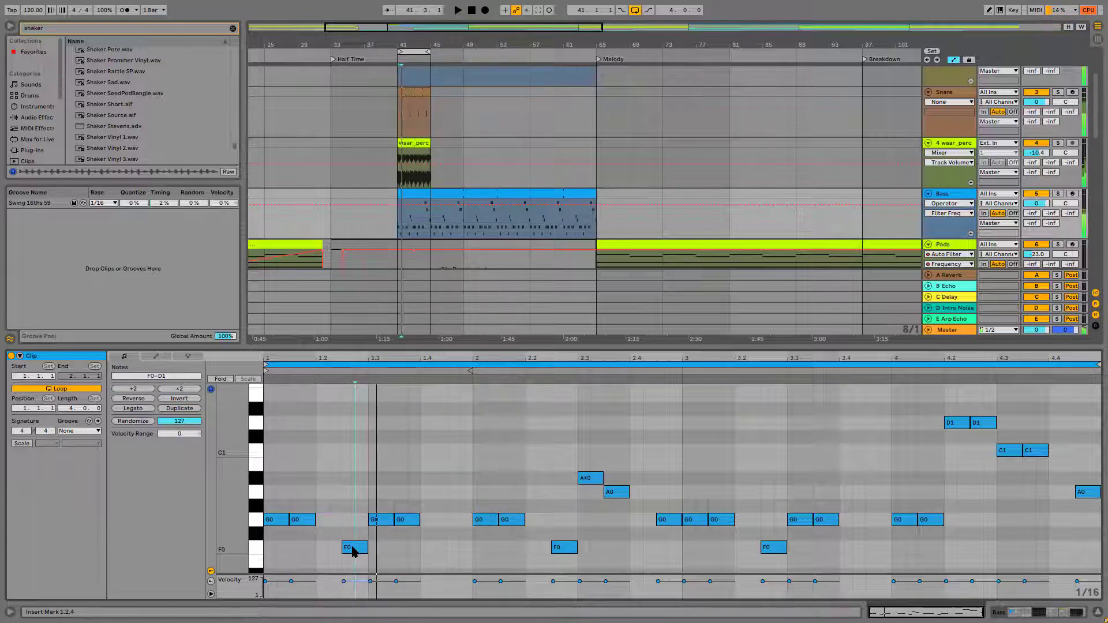
{"action": "key", "text": "space"}
{"action": "left_click_drag", "start_coordinate": [381, 521], "coordinate": [386, 482]}
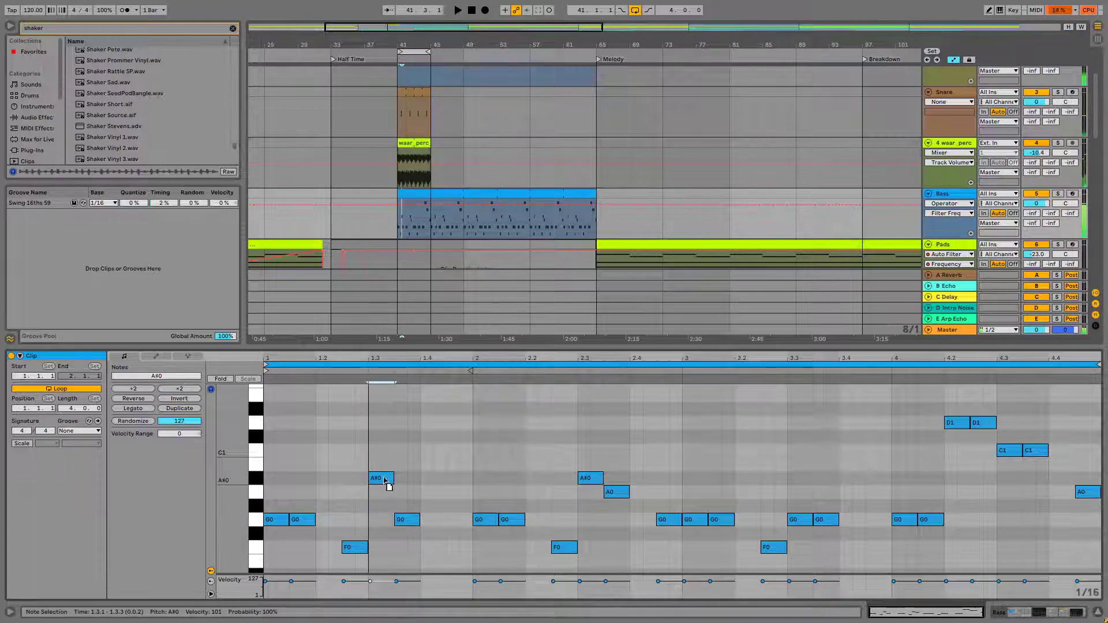
{"action": "key", "text": "space"}
Step: Delete all notes from the Half Time Bass clip
{"action": "left_click", "coordinate": [344, 490]}
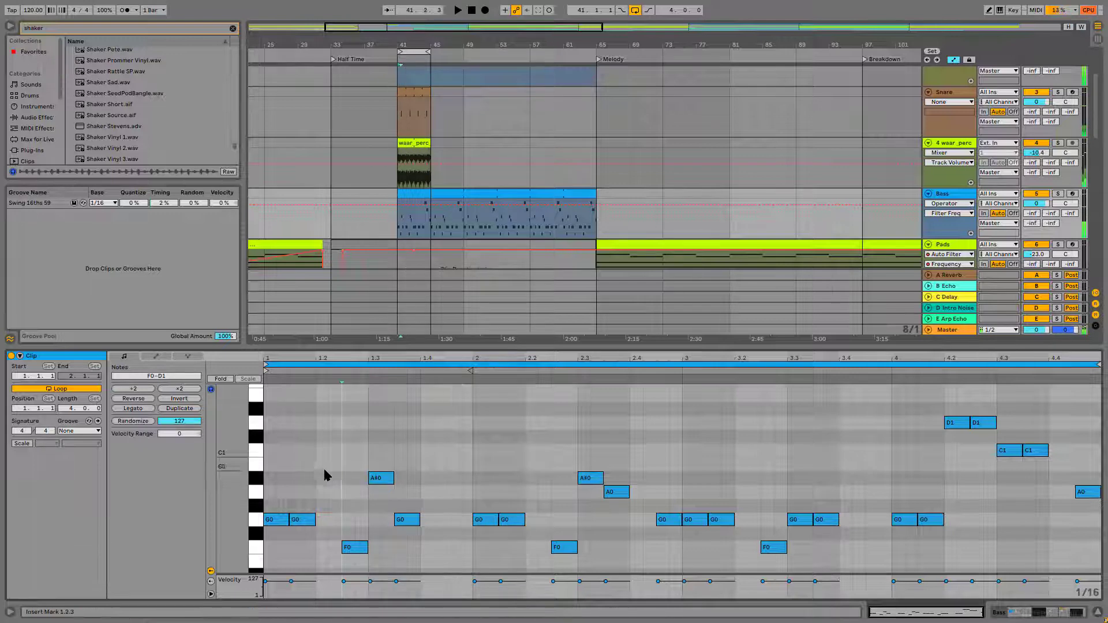
{"action": "key", "text": "ctrl+a"}
{"action": "key", "text": "Delete"}
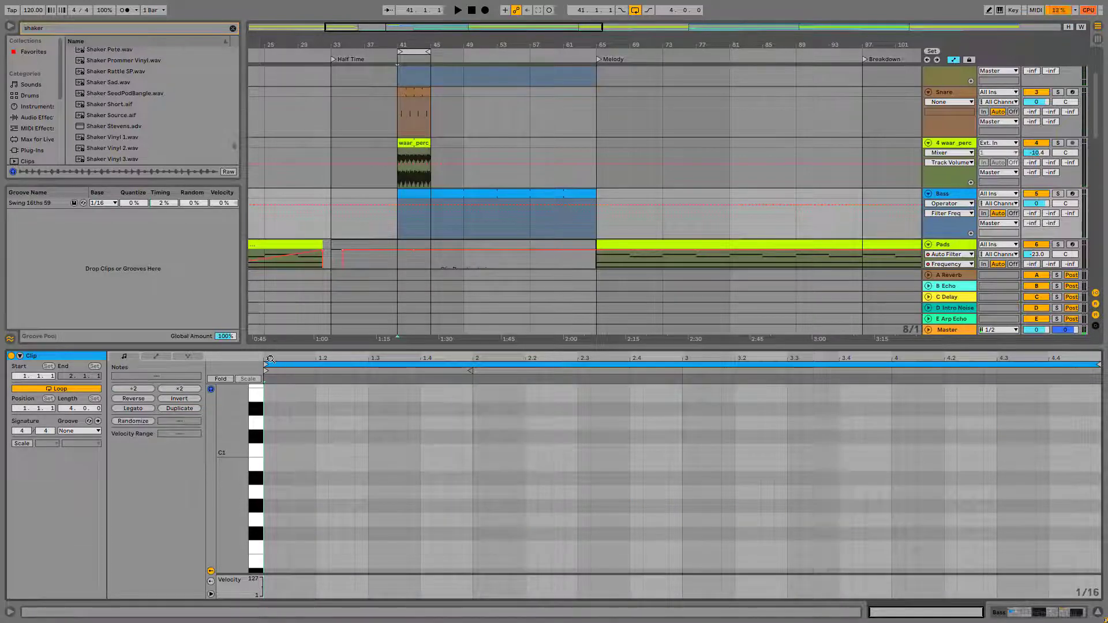
Step: Draw a G0 bass note three sixteenths long at 1.1.1, copy it to 1.2.1 and play the result
{"action": "scroll", "coordinate": [249, 524], "scroll_direction": "up", "scroll_amount": 5}
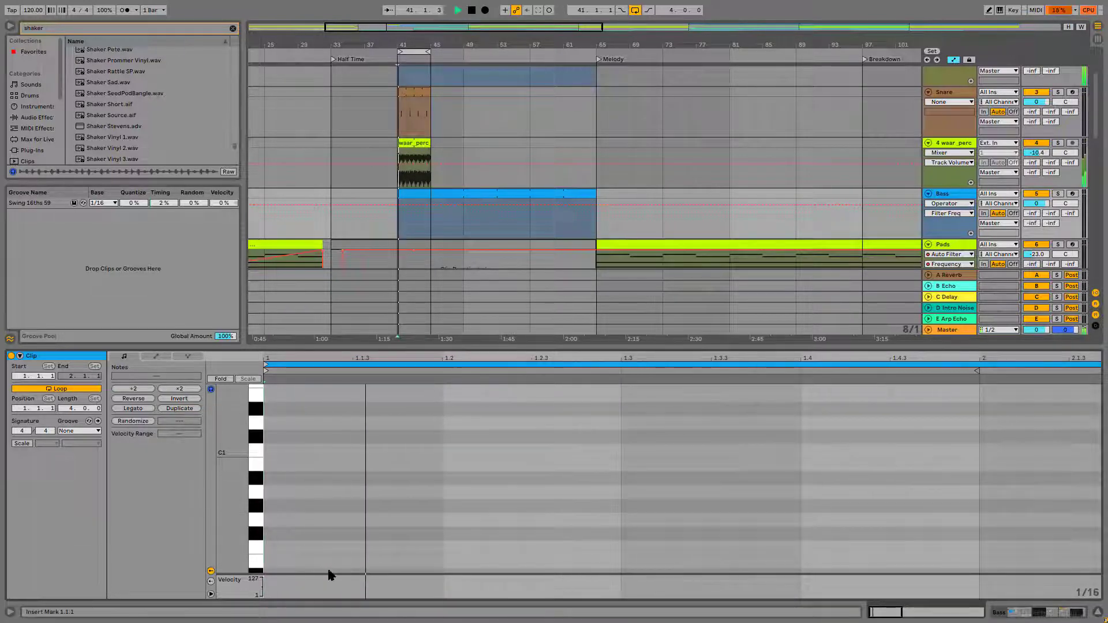
{"action": "double_click", "coordinate": [299, 522]}
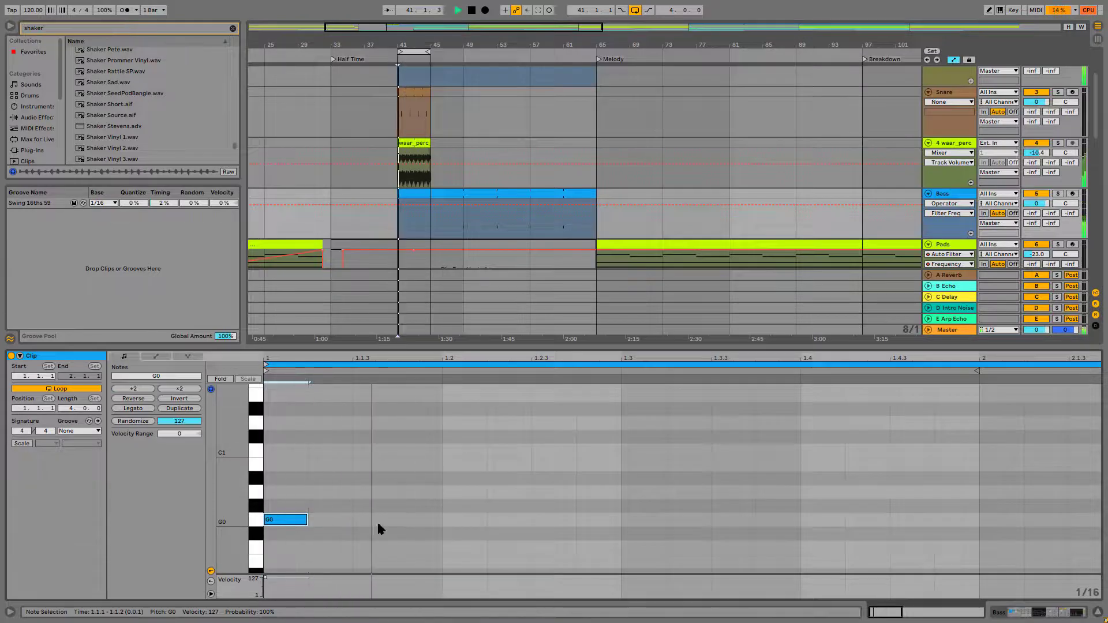
{"action": "left_click_drag", "start_coordinate": [307, 520], "coordinate": [394, 522]}
{"action": "left_click", "coordinate": [445, 488]}
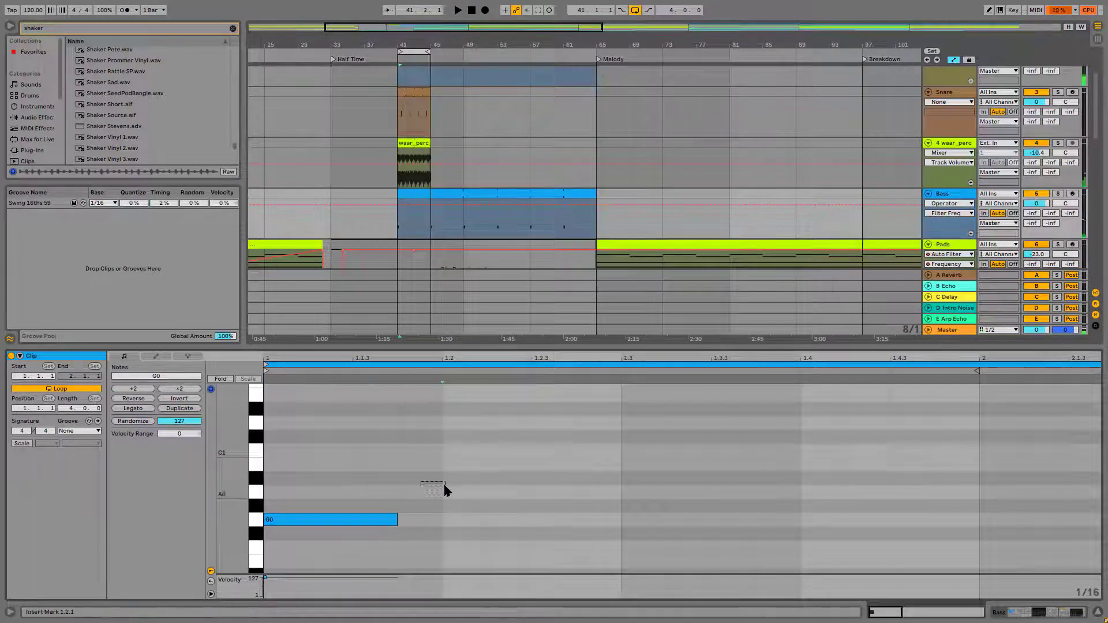
{"action": "key", "text": "ctrl+v"}
{"action": "key", "text": "space"}
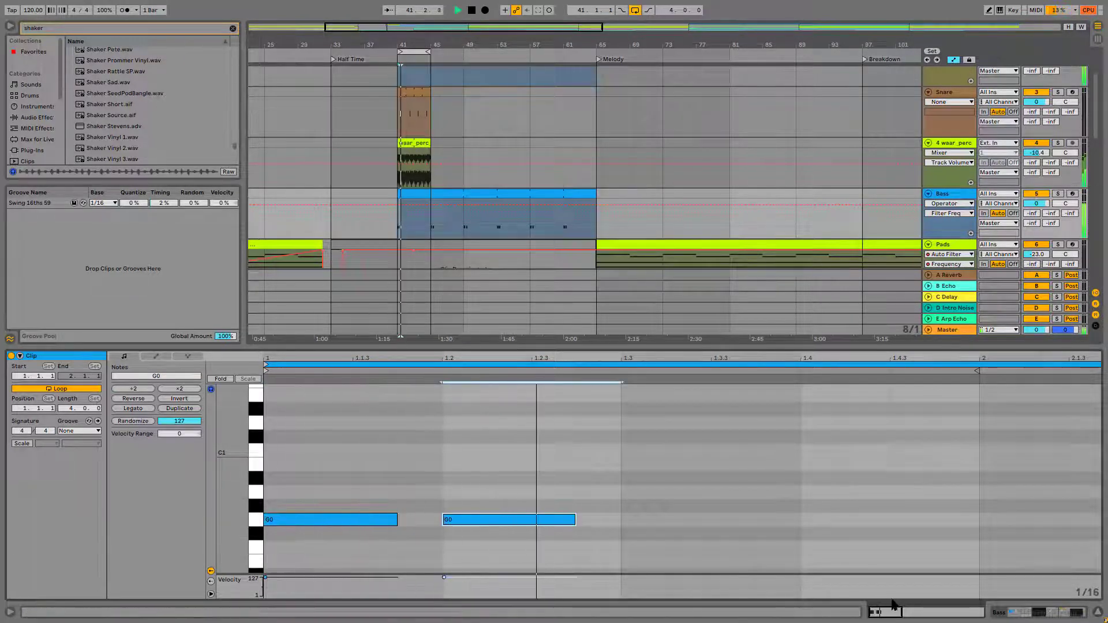
Step: Transpose both bass notes up an octave to G1
{"action": "key", "text": "minus"}
{"action": "key", "text": "space"}
{"action": "key", "text": "ctrl+a"}
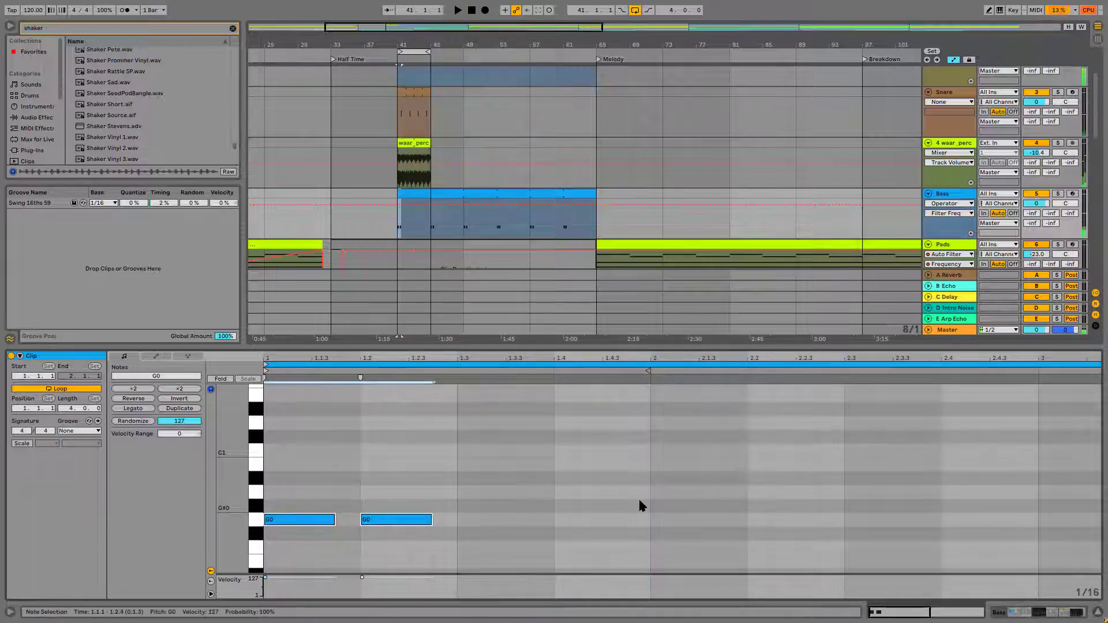
{"action": "key", "text": "shift+Up"}
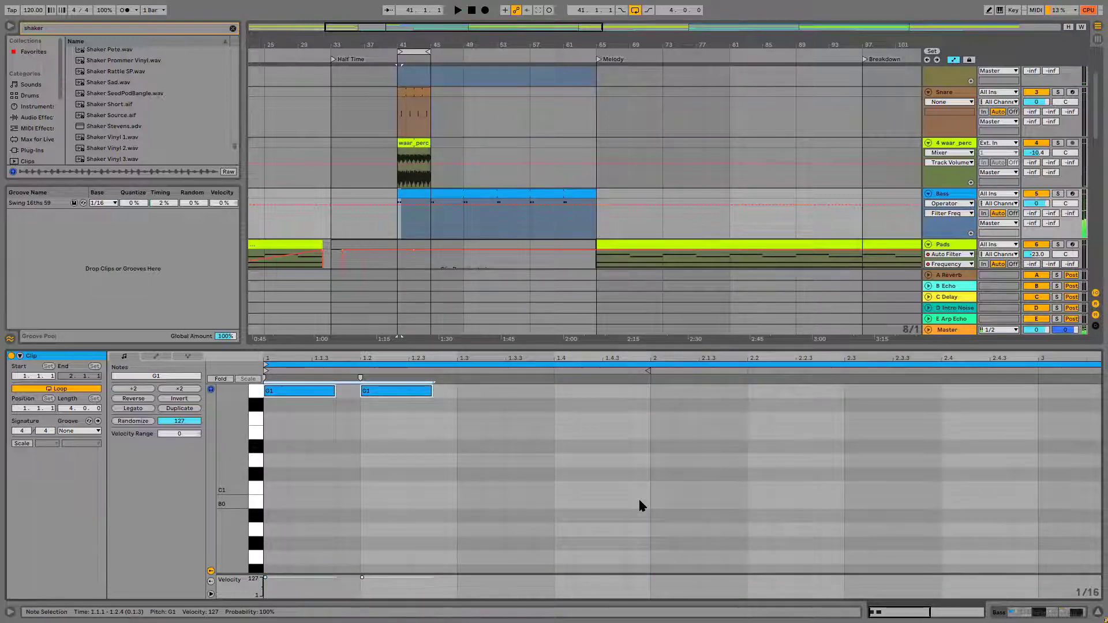
Step: Add one-sixteenth bass notes A#1 at 1.3.1, A1 at 1.3.3 and F1 at 1.4.1, and audition the line
{"action": "scroll", "coordinate": [640, 506], "scroll_direction": "up", "scroll_amount": 6}
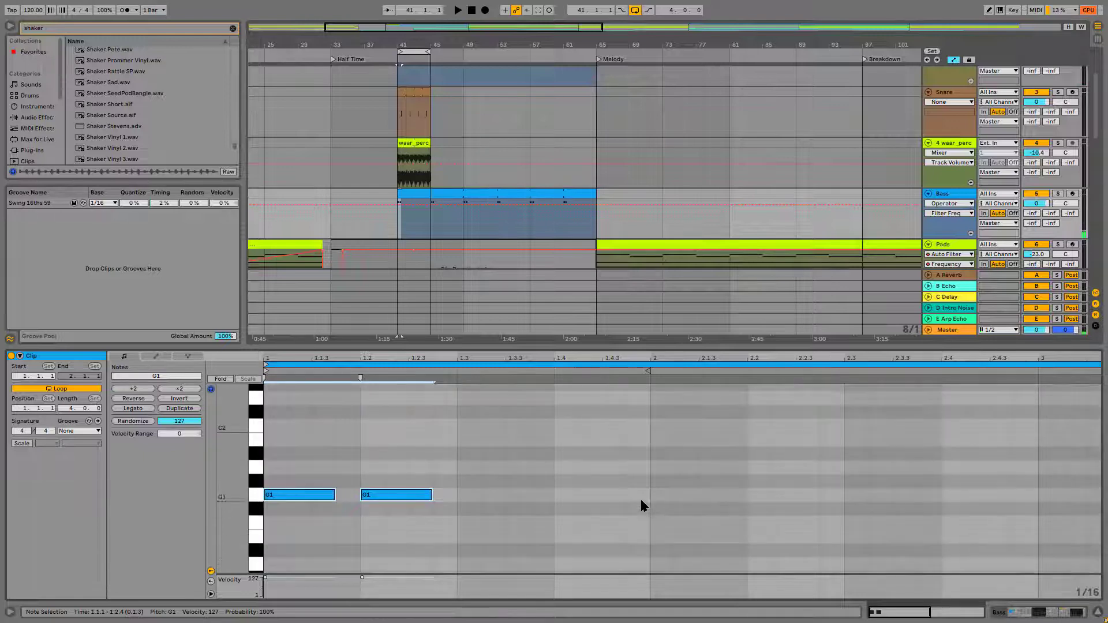
{"action": "key", "text": "space"}
{"action": "left_click", "coordinate": [481, 451]}
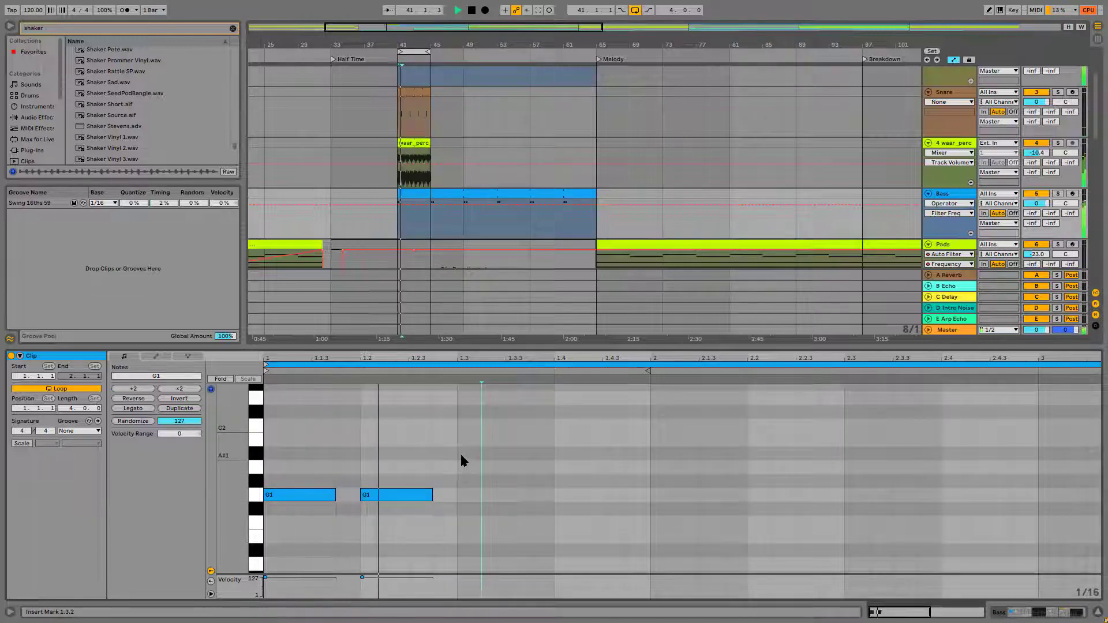
{"action": "key", "text": "space"}
{"action": "left_click", "coordinate": [462, 450]}
{"action": "double_click", "coordinate": [462, 454]}
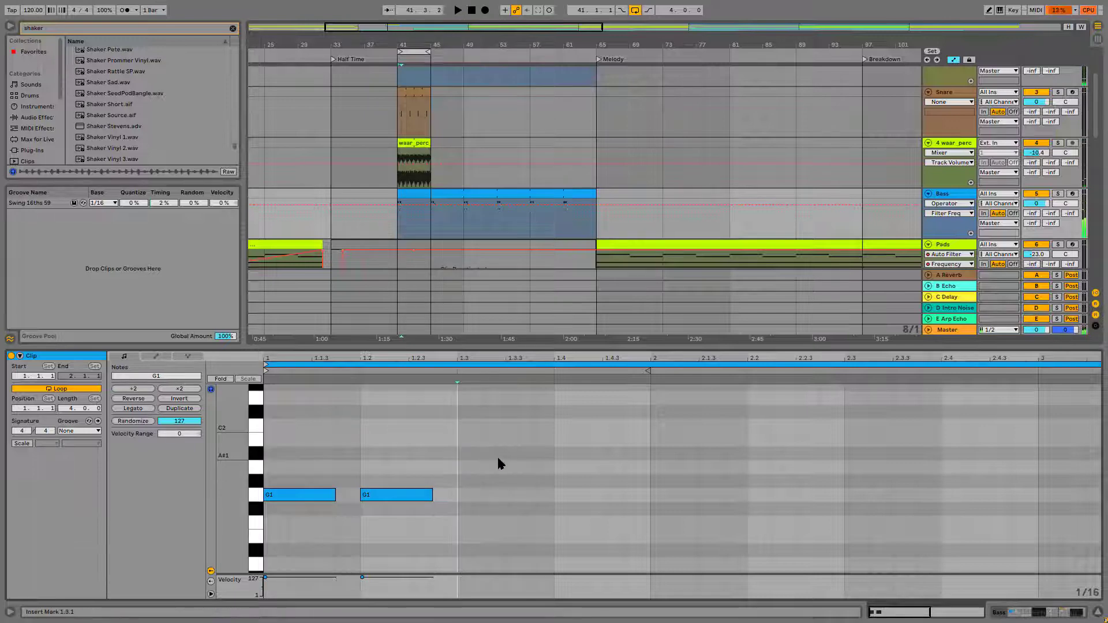
{"action": "double_click", "coordinate": [463, 452]}
{"action": "left_click", "coordinate": [520, 468]}
{"action": "double_click", "coordinate": [519, 467]}
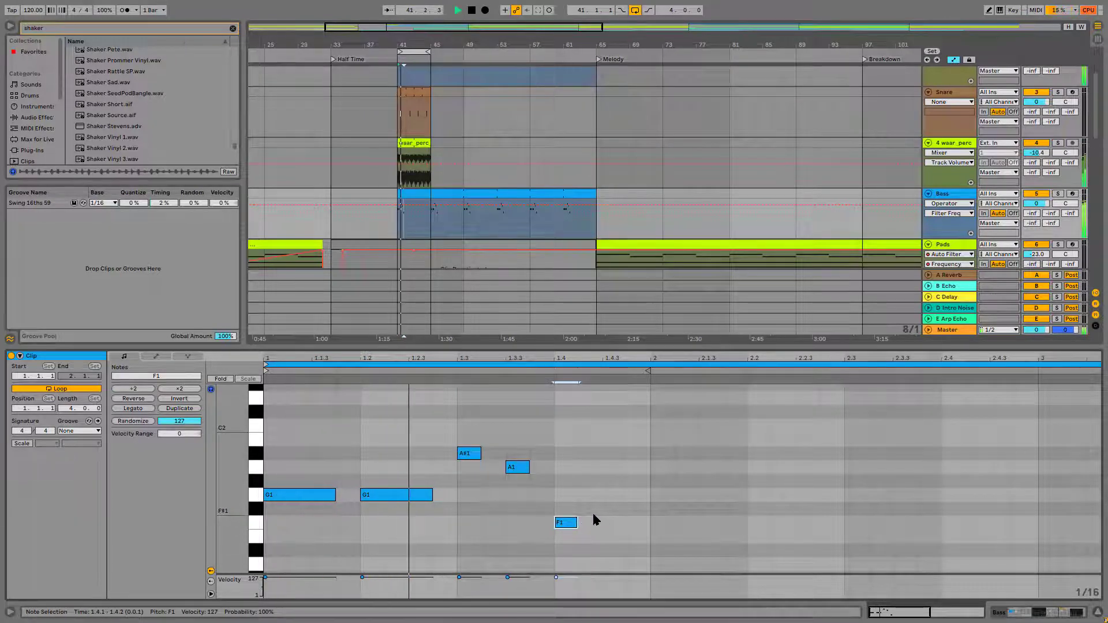
{"action": "scroll", "coordinate": [593, 514], "scroll_direction": "down", "scroll_amount": 2}
{"action": "key", "text": "space"}
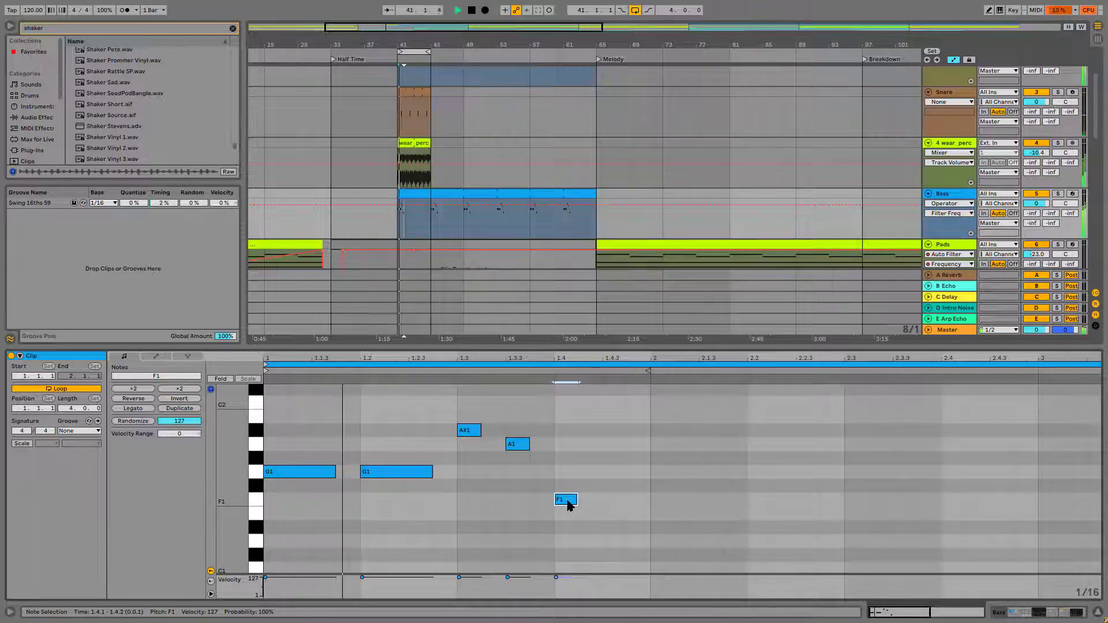
Step: Extend the F1 note to 2.1.3 and add a G1 note four sixteenths long starting there
{"action": "left_click_drag", "start_coordinate": [579, 500], "coordinate": [699, 506]}
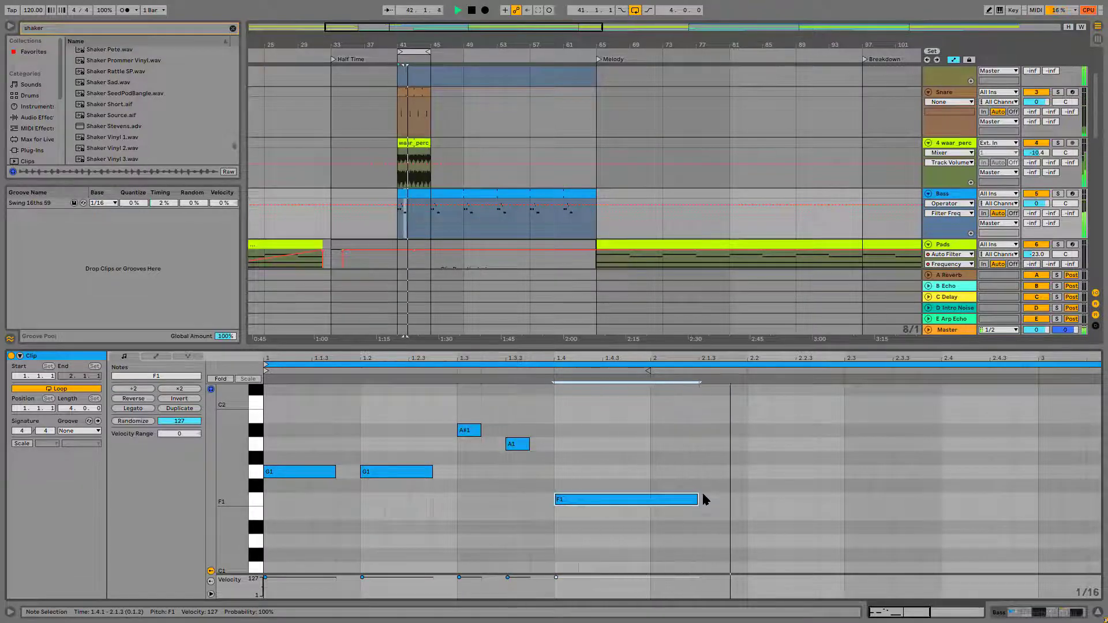
{"action": "double_click", "coordinate": [704, 457]}
{"action": "left_click_drag", "start_coordinate": [718, 461], "coordinate": [790, 472]}
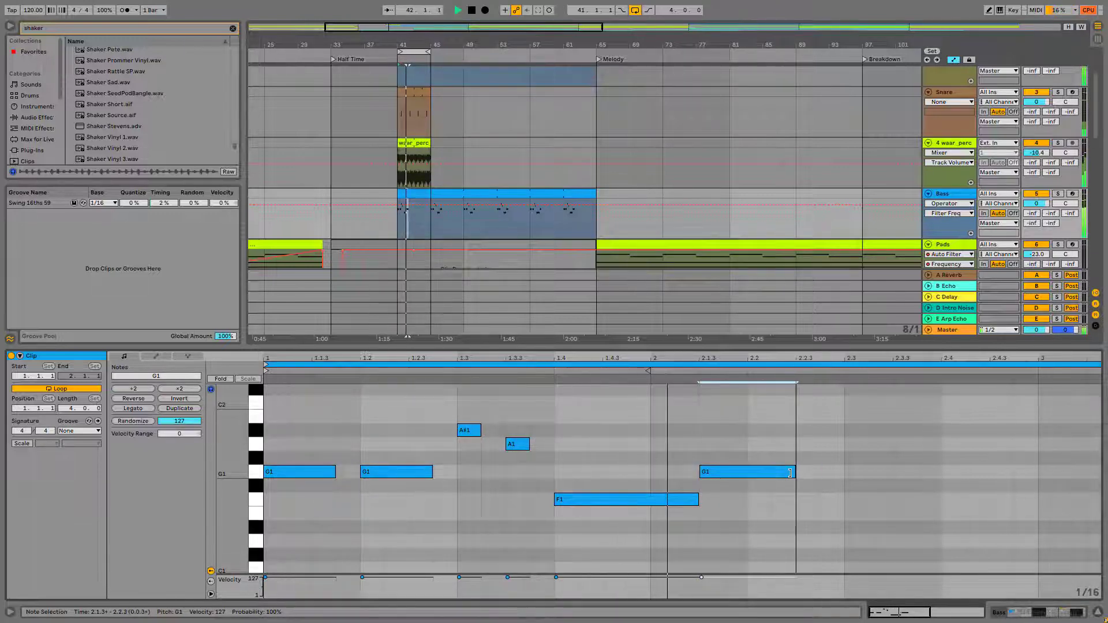
{"action": "scroll", "coordinate": [808, 538], "scroll_direction": "down", "scroll_amount": 1}
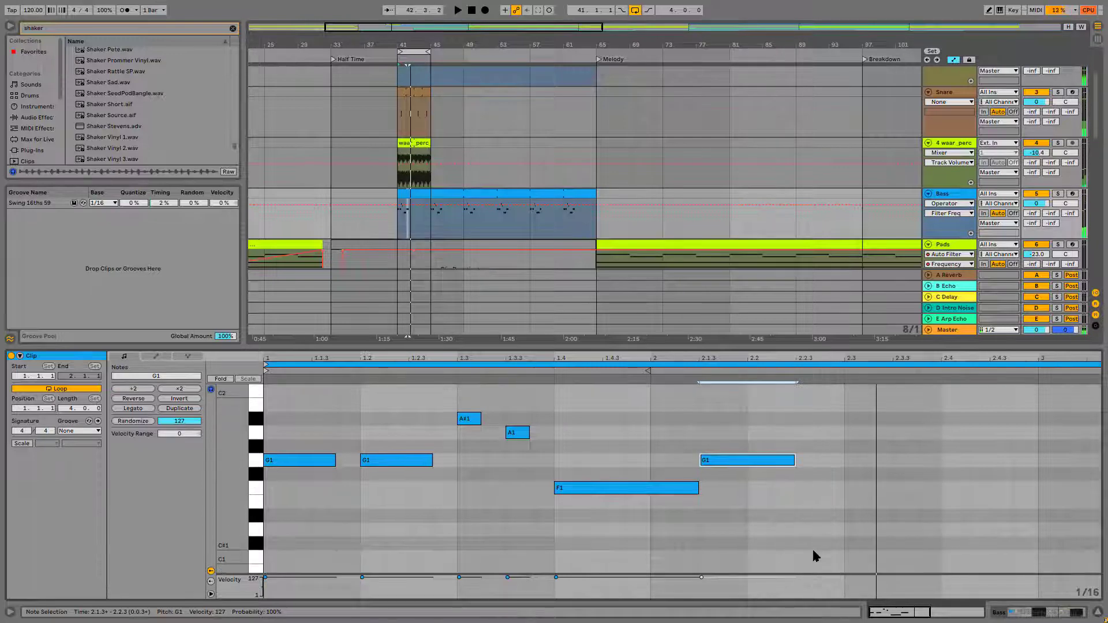
Step: Add a D1 bass note at 2.3.1 and lengthen it to seven sixteenths, ending at 2.4.4
{"action": "double_click", "coordinate": [854, 530]}
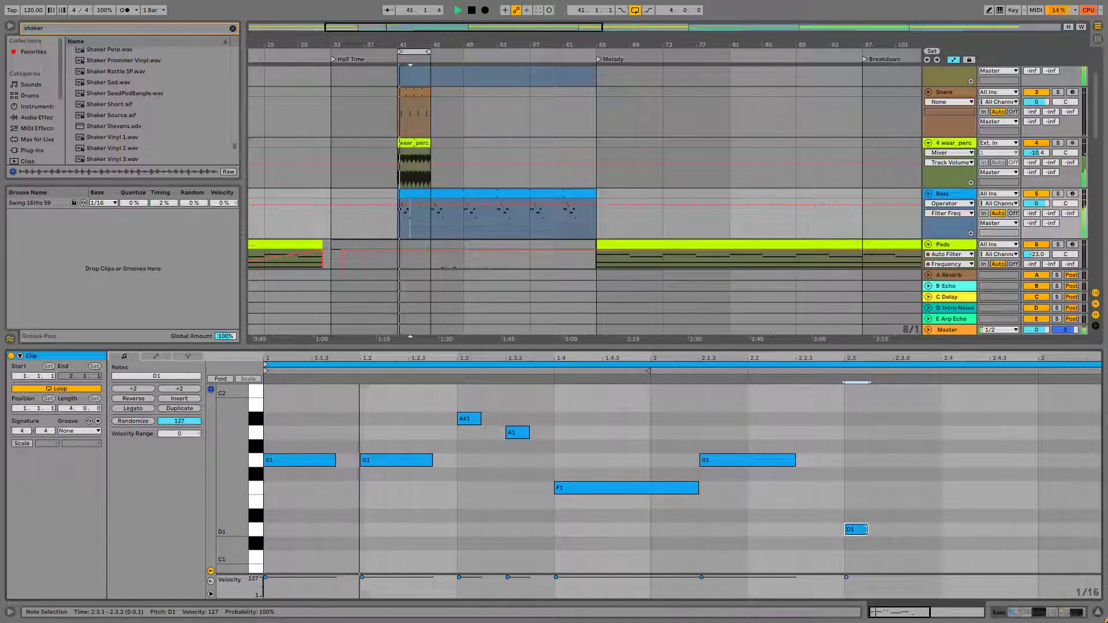
{"action": "left_click_drag", "start_coordinate": [868, 529], "coordinate": [1016, 530]}
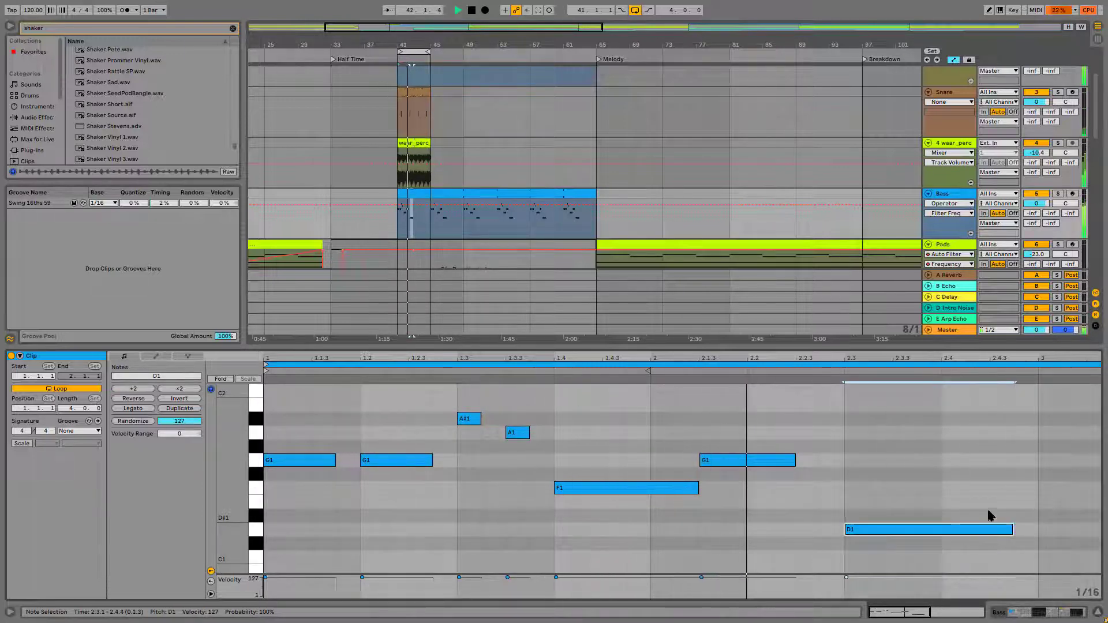
{"action": "scroll", "coordinate": [837, 531], "scroll_direction": "down", "scroll_amount": 2}
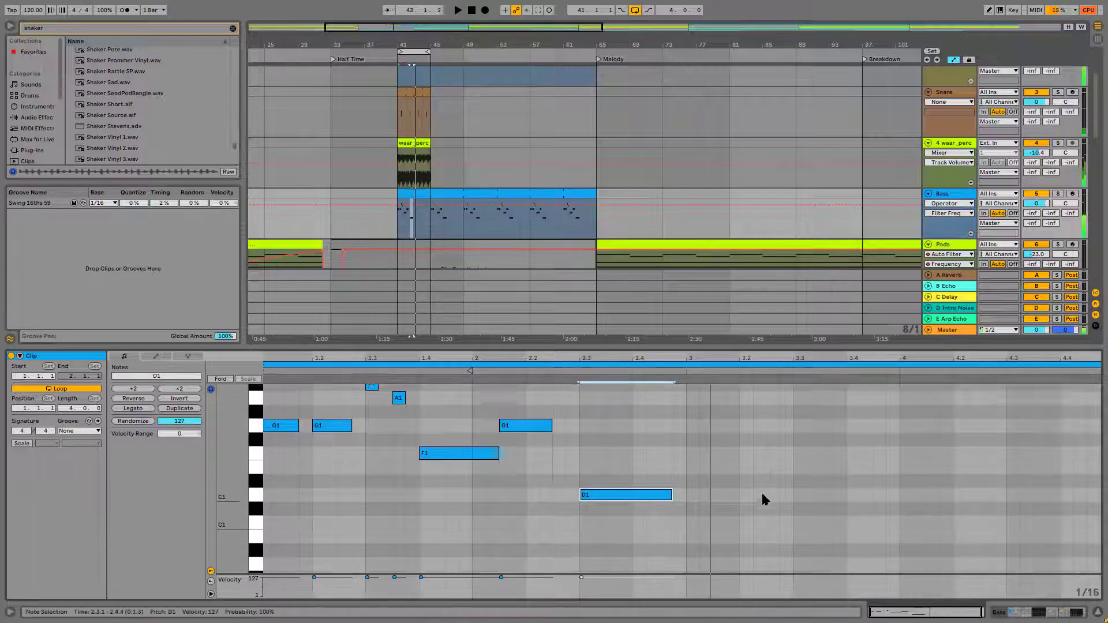
Step: Add three-sixteenth bass notes C1 at 3.1.1 and 3.2.1 and D1 at 3.3.1, 3.4.1 and 4.1.1, and play the line
{"action": "scroll", "coordinate": [762, 497], "scroll_direction": "down", "scroll_amount": 3}
{"action": "double_click", "coordinate": [689, 511]}
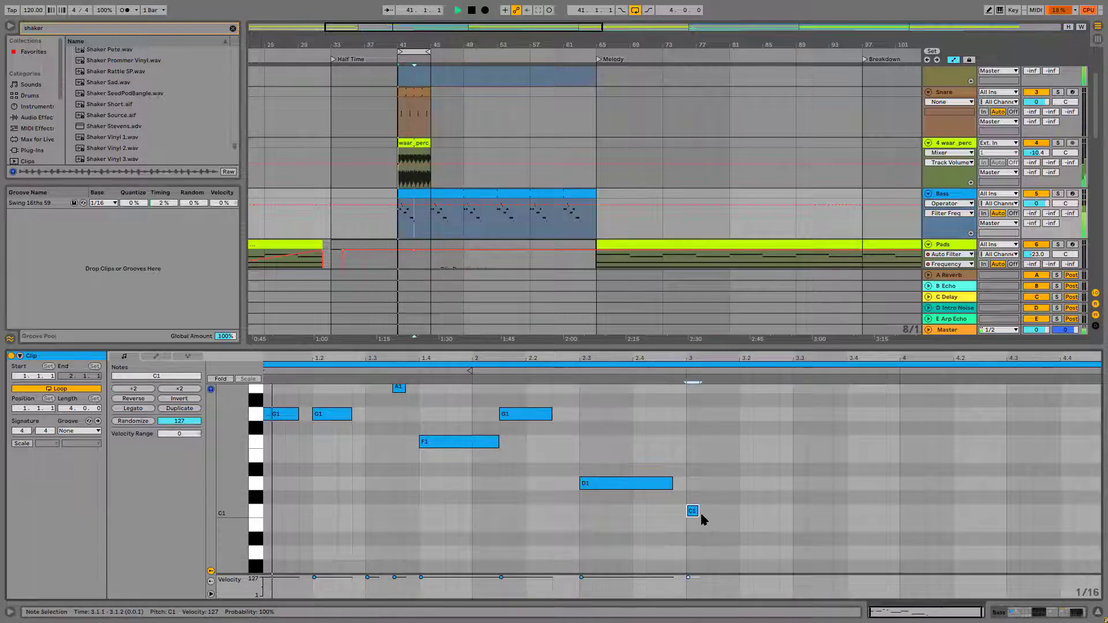
{"action": "left_click_drag", "start_coordinate": [697, 513], "coordinate": [723, 515]}
{"action": "left_click_drag", "start_coordinate": [756, 519], "coordinate": [872, 485]}
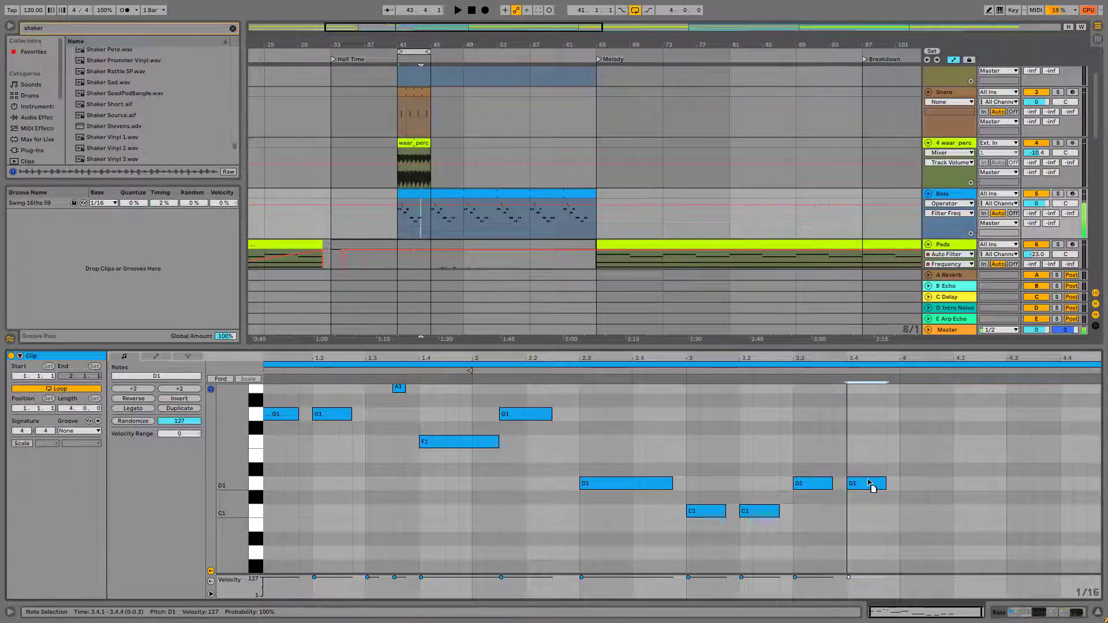
{"action": "key", "text": "ctrl+d"}
{"action": "key", "text": "space"}
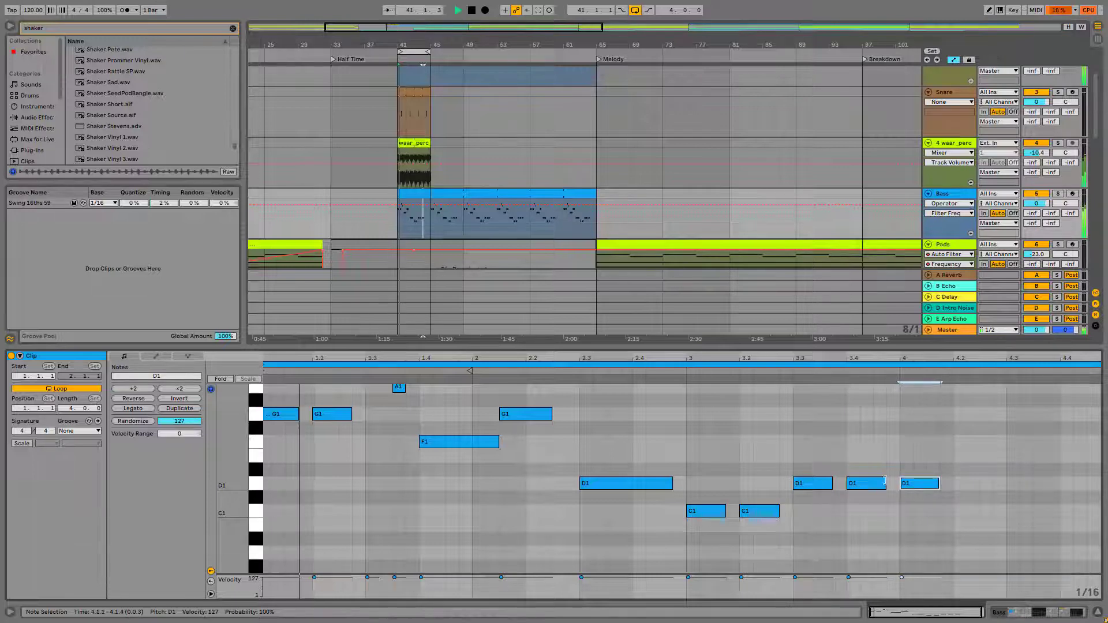
Step: Replace the D1 note at 3.3.1 with two one-sixteenth D1 notes at 3.3.1 and 3.3.3
{"action": "scroll", "coordinate": [860, 511], "scroll_direction": "up", "scroll_amount": 2}
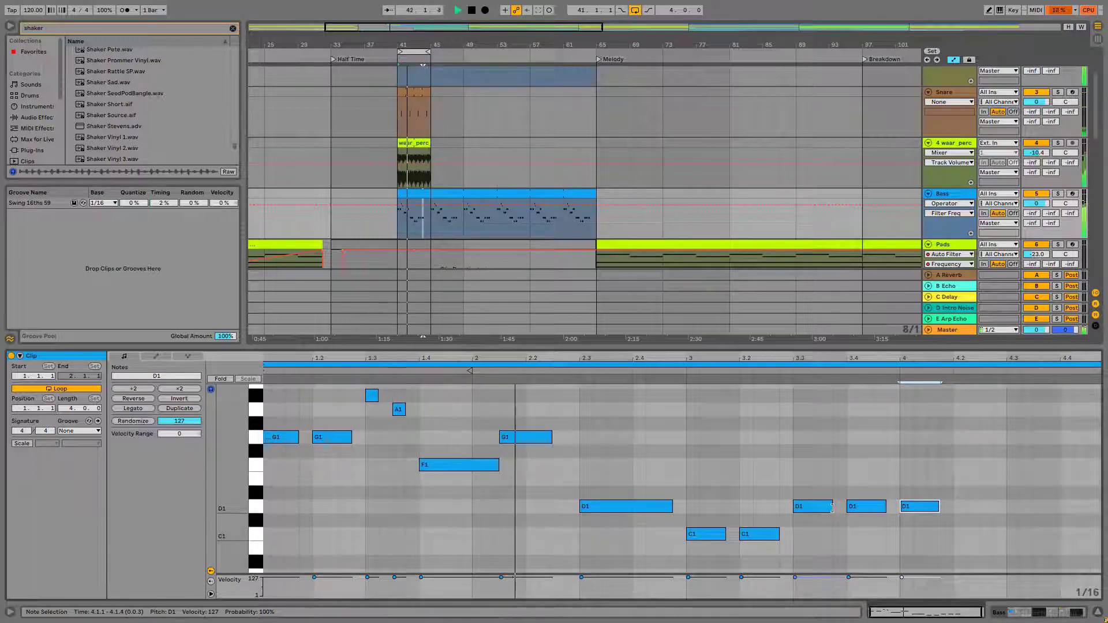
{"action": "mouse_move", "coordinate": [831, 508]}
{"action": "left_mouse_down"}
{"action": "mouse_move", "coordinate": [806, 508]}
{"action": "mouse_move", "coordinate": [826, 509]}
{"action": "left_mouse_up"}
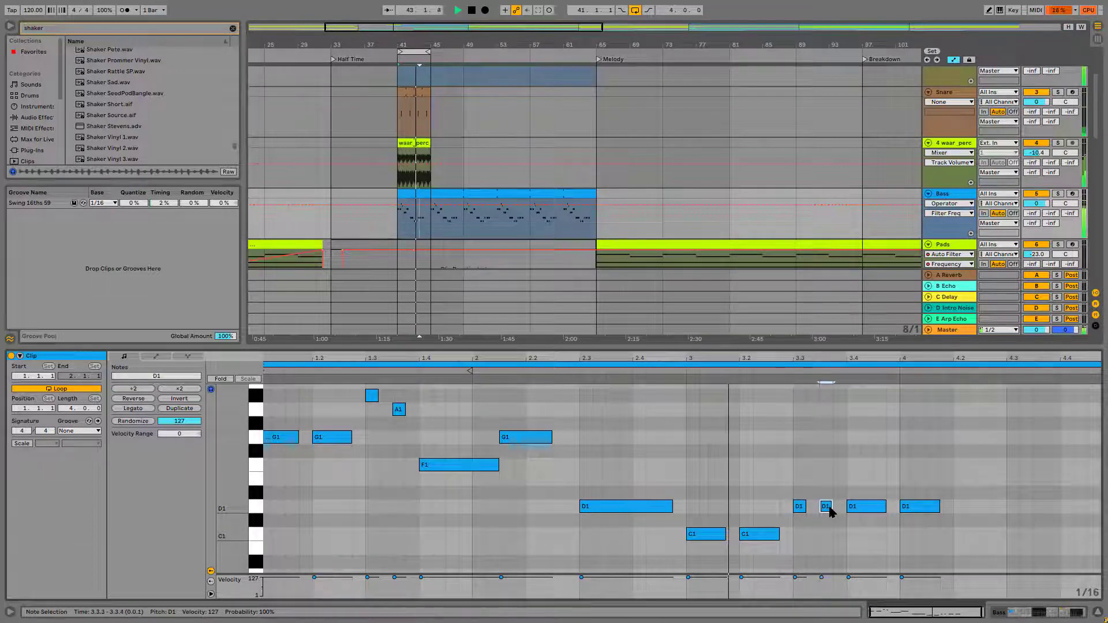
{"action": "key", "text": "space"}
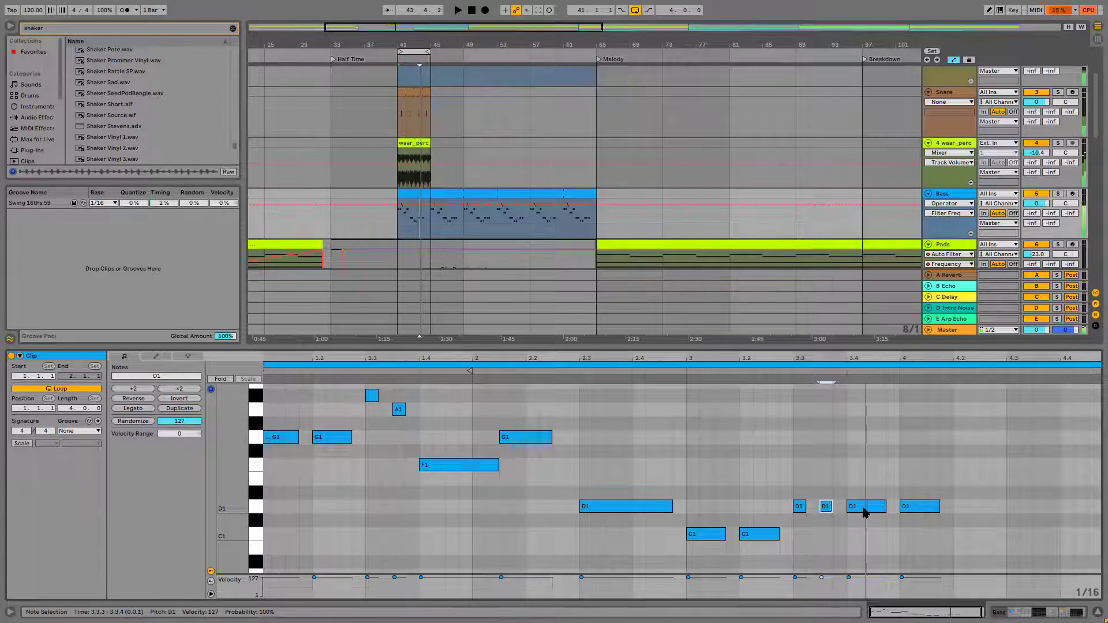
Step: Raise the D1 note at 3.4.1 to F1 and the one at 4.1.1 to G1, and play the bassline
{"action": "left_click_drag", "start_coordinate": [853, 508], "coordinate": [918, 435]}
{"action": "left_click", "coordinate": [920, 508]}
{"action": "scroll", "coordinate": [948, 478], "scroll_direction": "up", "scroll_amount": 2}
{"action": "key", "text": "space"}
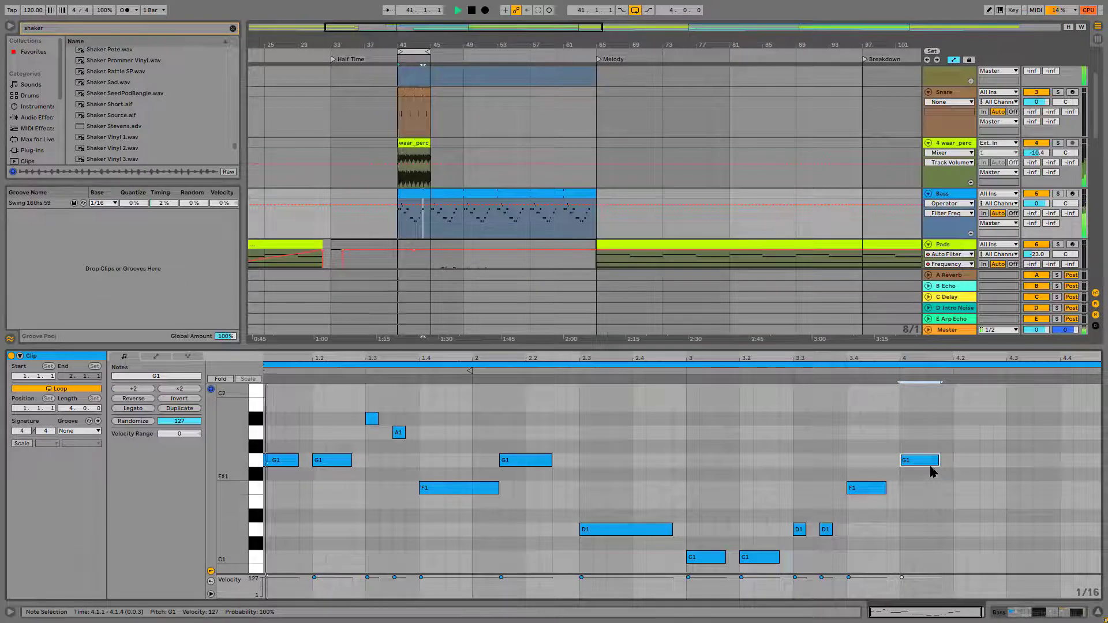
Step: Copy the G1 note at 4.1.1 to make A1 at 4.1.3, A#1 at 4.2.1, A1 at 4.2.3 and G1 at 4.3.1
{"action": "left_click_drag", "start_coordinate": [924, 465], "coordinate": [1029, 460]}
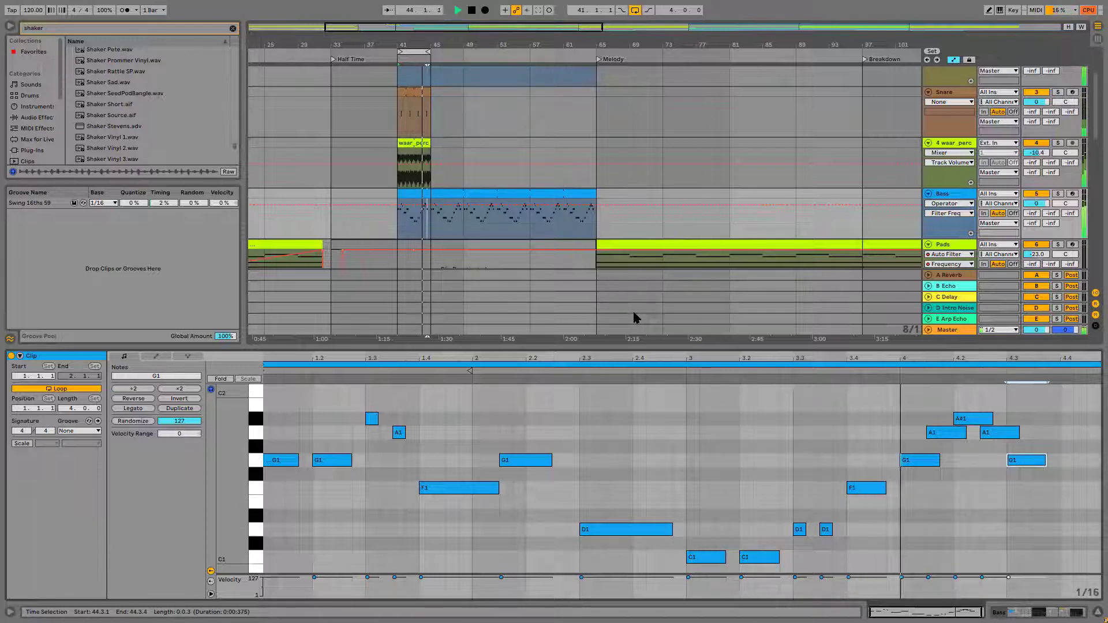
{"action": "left_click", "coordinate": [928, 462]}
{"action": "left_click", "coordinate": [946, 436]}
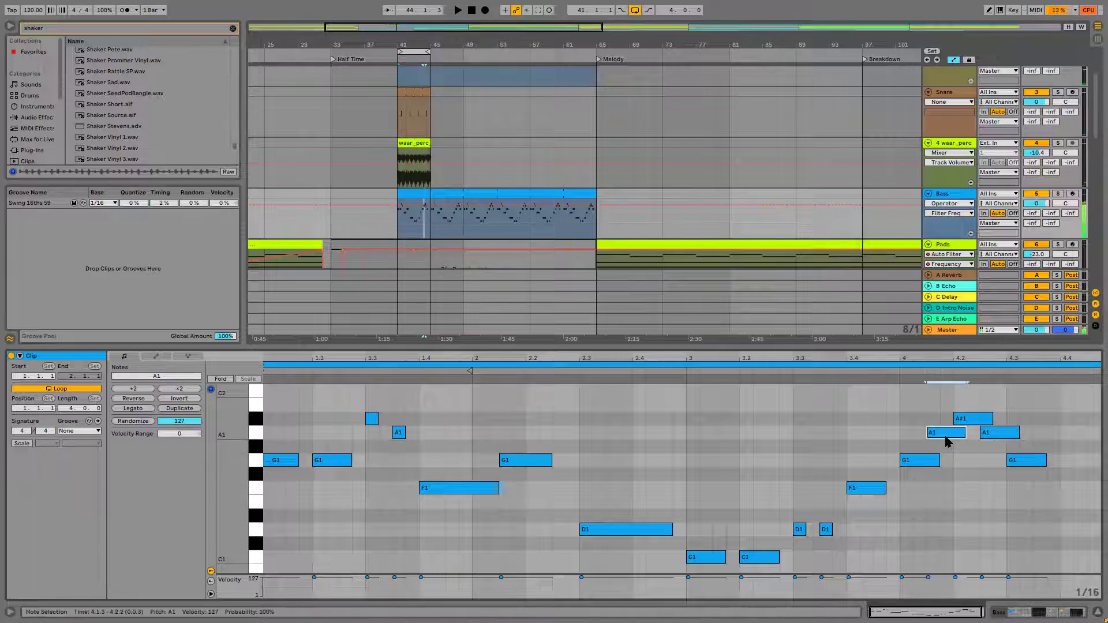
Step: Put G1 at 4.2.3 in place of the A1 as the closing note and apply Legato to the four notes from 4.1.1
{"action": "left_click_drag", "start_coordinate": [1004, 434], "coordinate": [927, 408]}
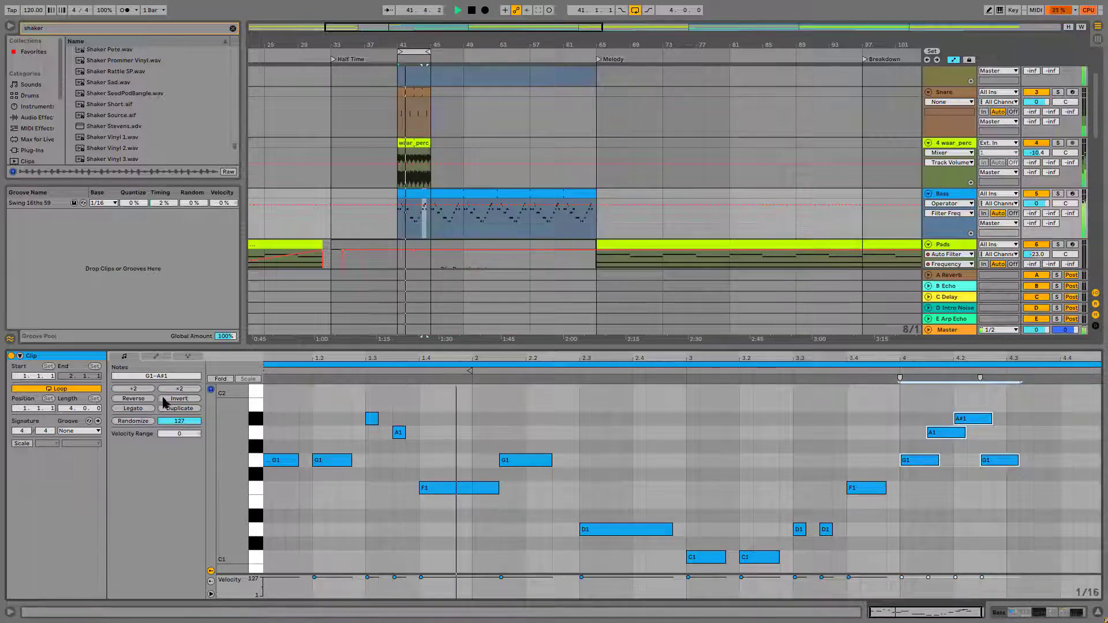
{"action": "left_click", "coordinate": [144, 408]}
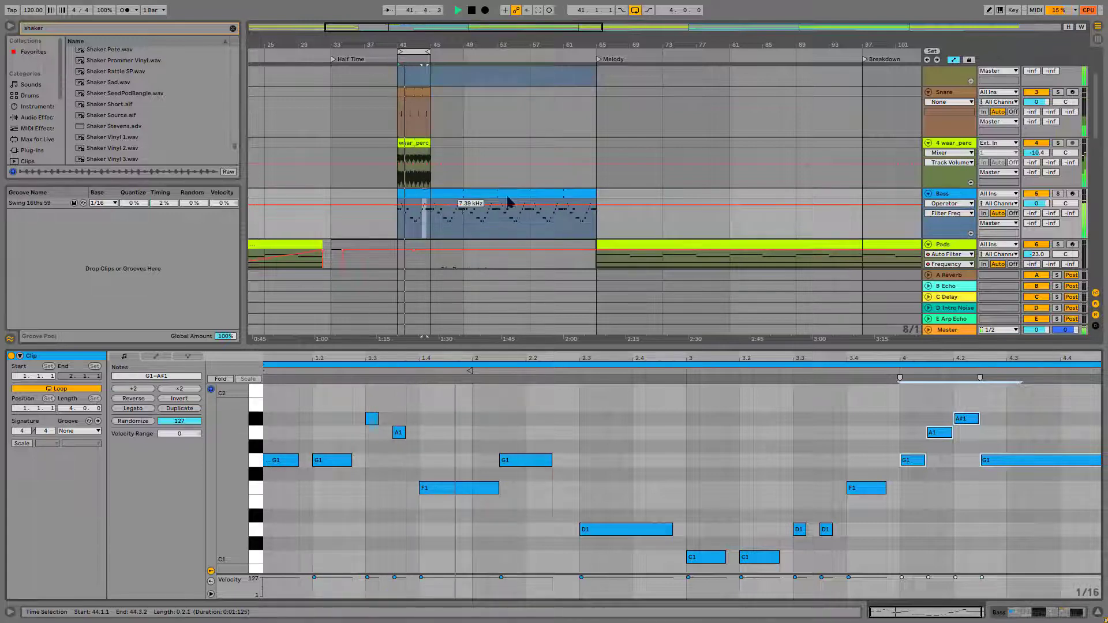
{"action": "key", "text": "space"}
Step: Transpose all notes of the bass clip down one octave and play the bassline
{"action": "key", "text": "ctrl+a"}
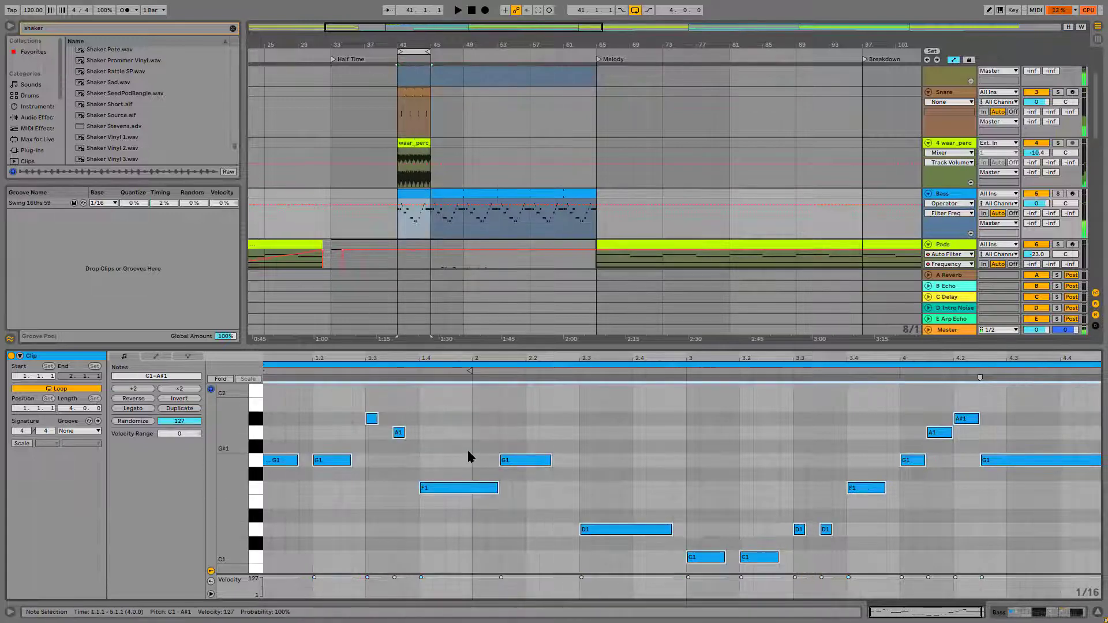
{"action": "key", "text": "shift+Down"}
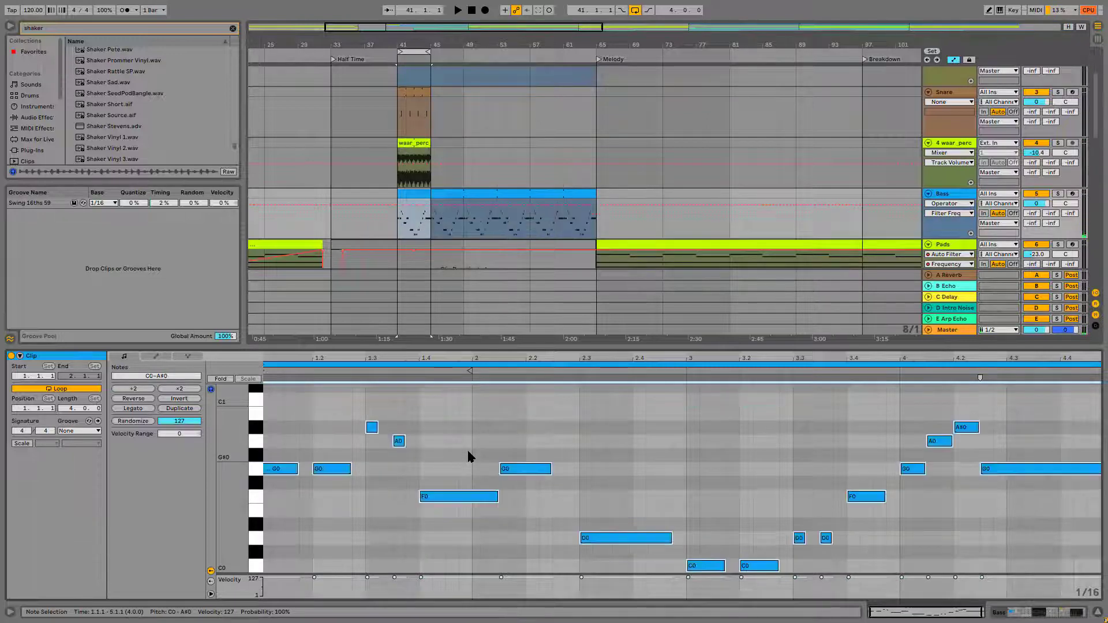
{"action": "key", "text": "space"}
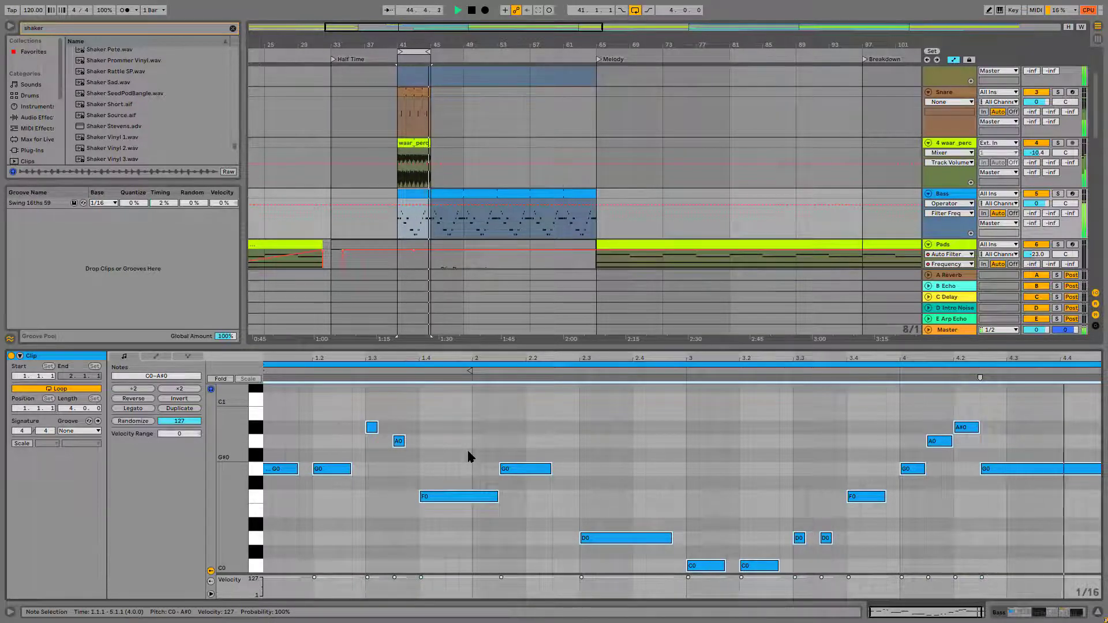
{"action": "key", "text": "space"}
{"action": "scroll", "coordinate": [742, 497], "scroll_direction": "down", "scroll_amount": 2}
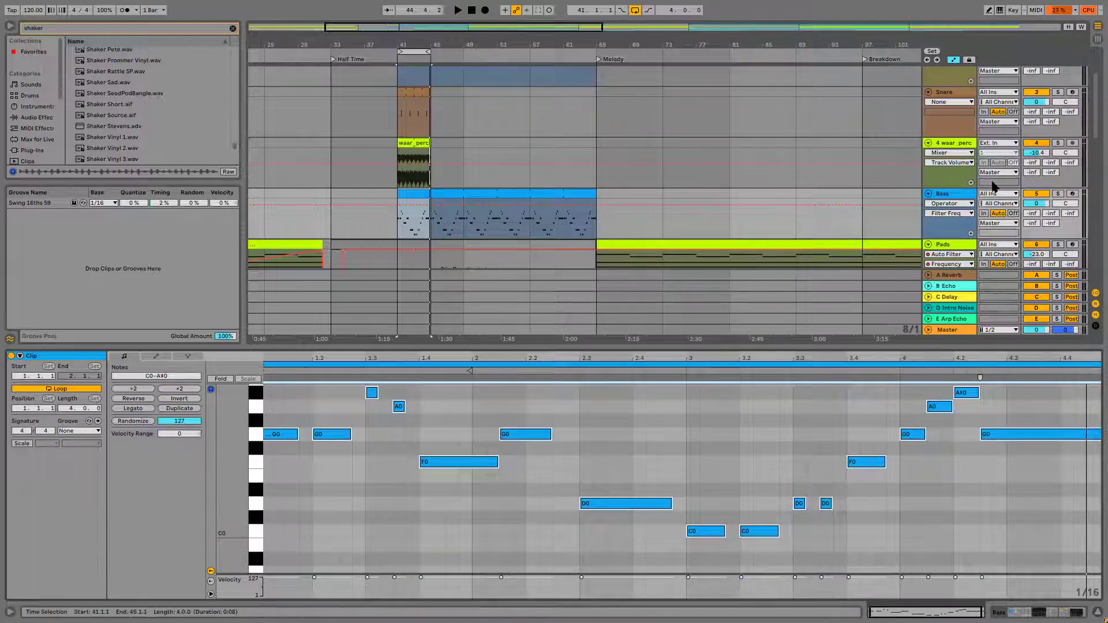
Step: Duplicate the Bass track and rename the copy Bass Half Time
{"action": "left_click", "coordinate": [944, 194]}
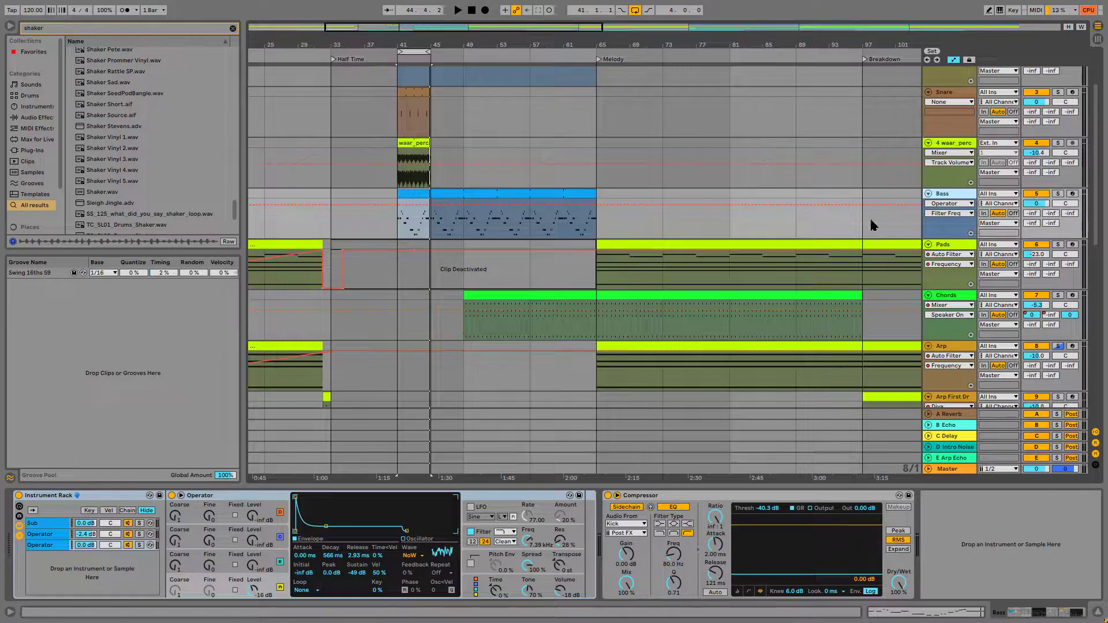
{"action": "key", "text": "ctrl+d"}
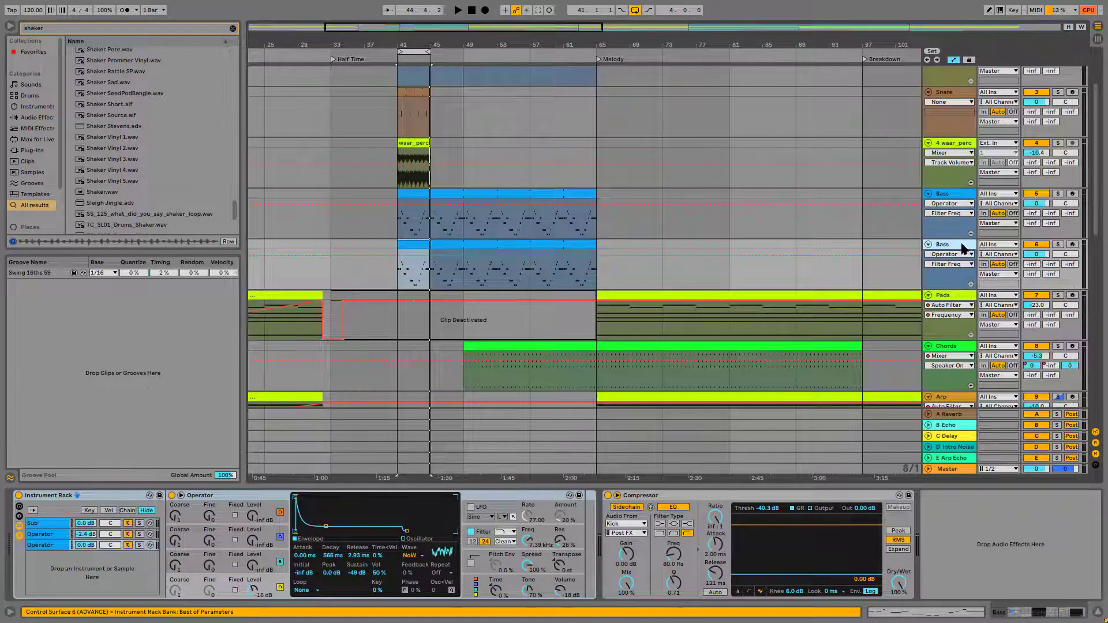
{"action": "type", "text": "alf Time"}
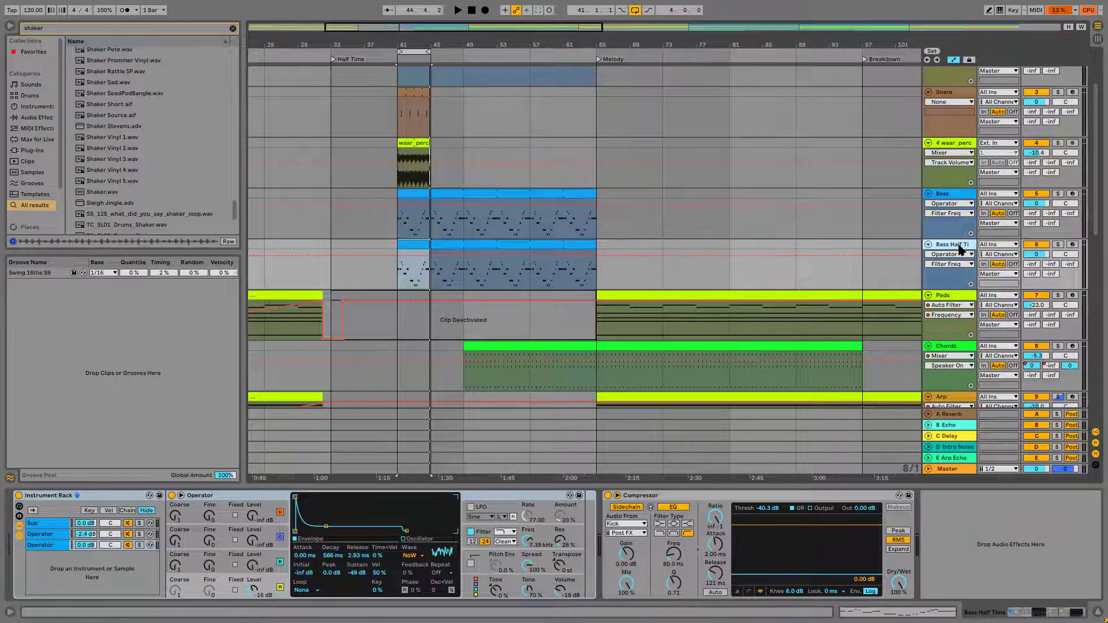
Step: Delete the Sub chain and the second Operator chain from the Bass Half Time track's Instrument Rack
{"action": "left_click", "coordinate": [52, 524]}
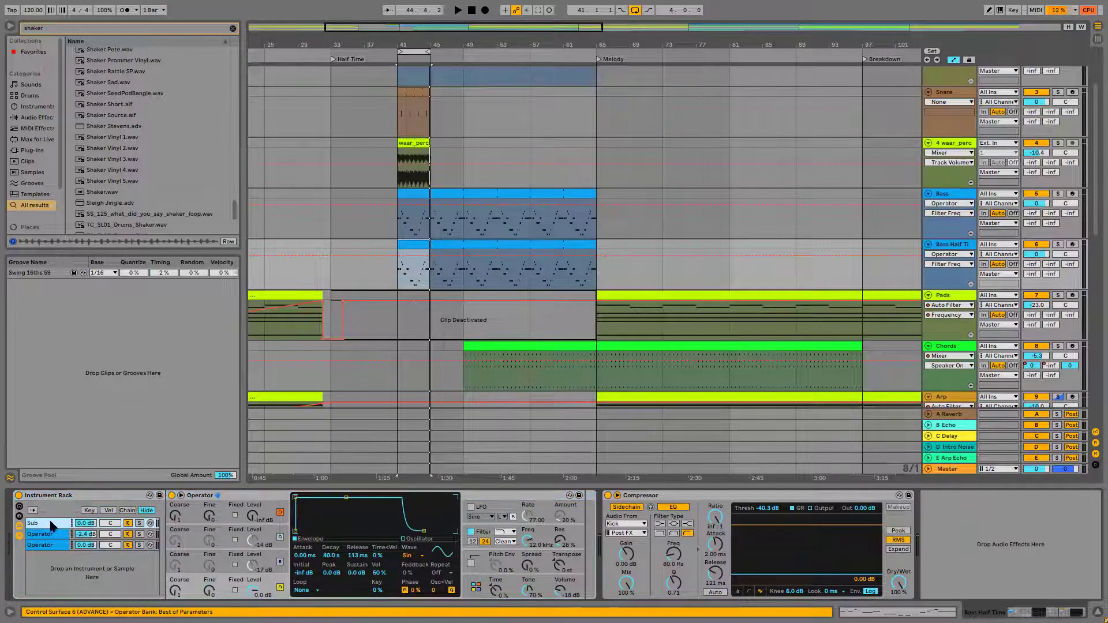
{"action": "key", "text": "Delete"}
{"action": "left_click", "coordinate": [56, 497]}
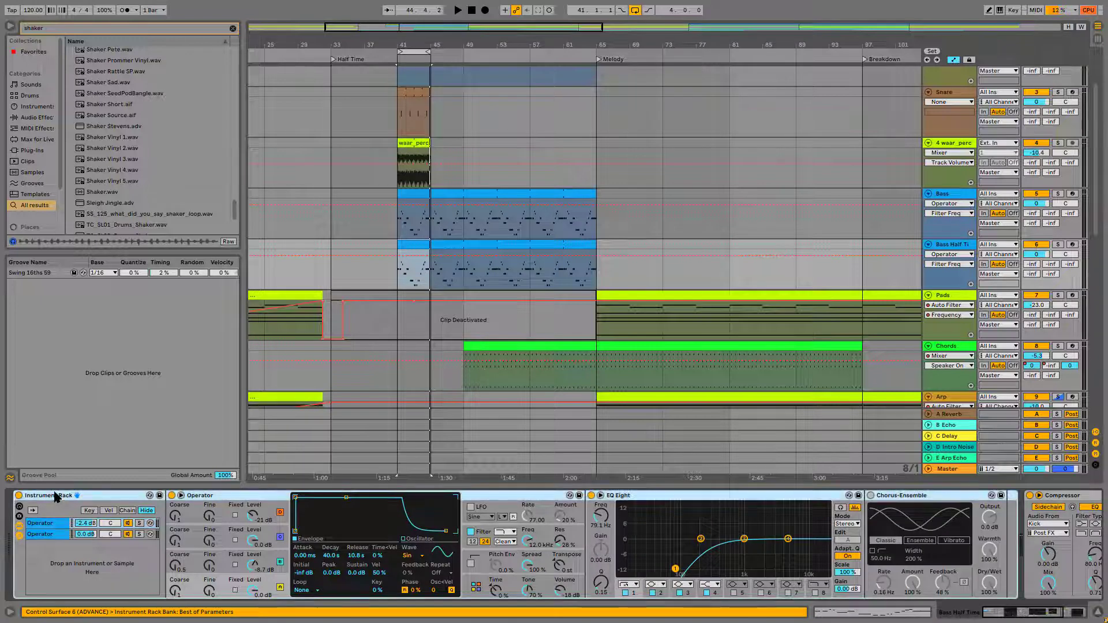
{"action": "left_click", "coordinate": [44, 534]}
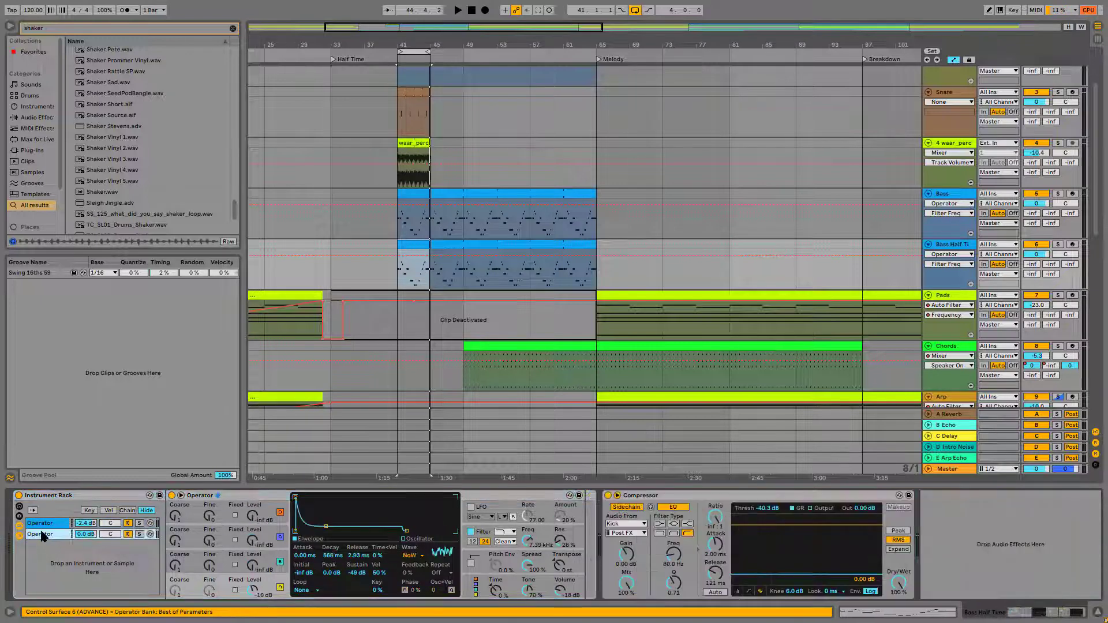
{"action": "key", "text": "Delete"}
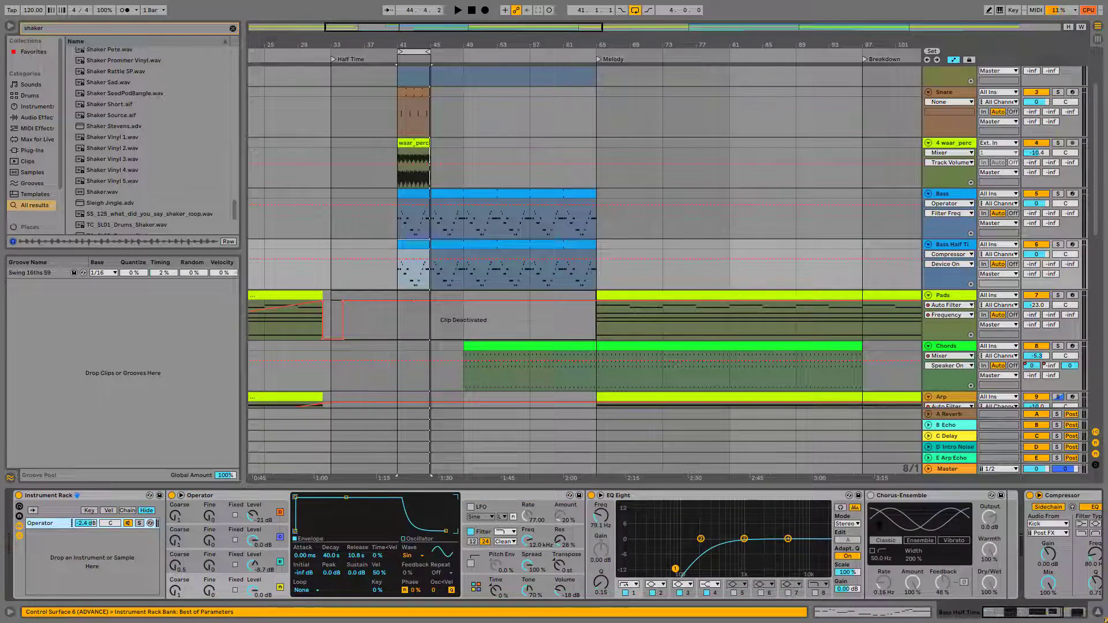
Step: Remove Chorus-Ensemble from the remaining Operator chain and play the Bass Half Time track soloed
{"action": "left_click", "coordinate": [918, 497]}
{"action": "key", "text": "Delete"}
{"action": "key", "text": "space"}
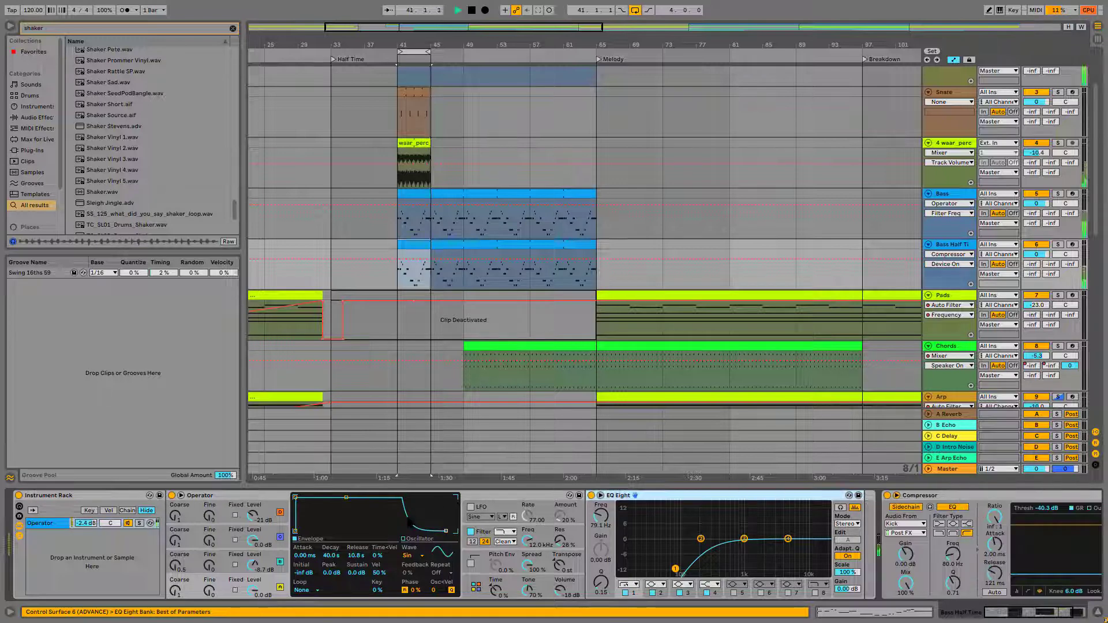
{"action": "left_click", "coordinate": [1058, 244]}
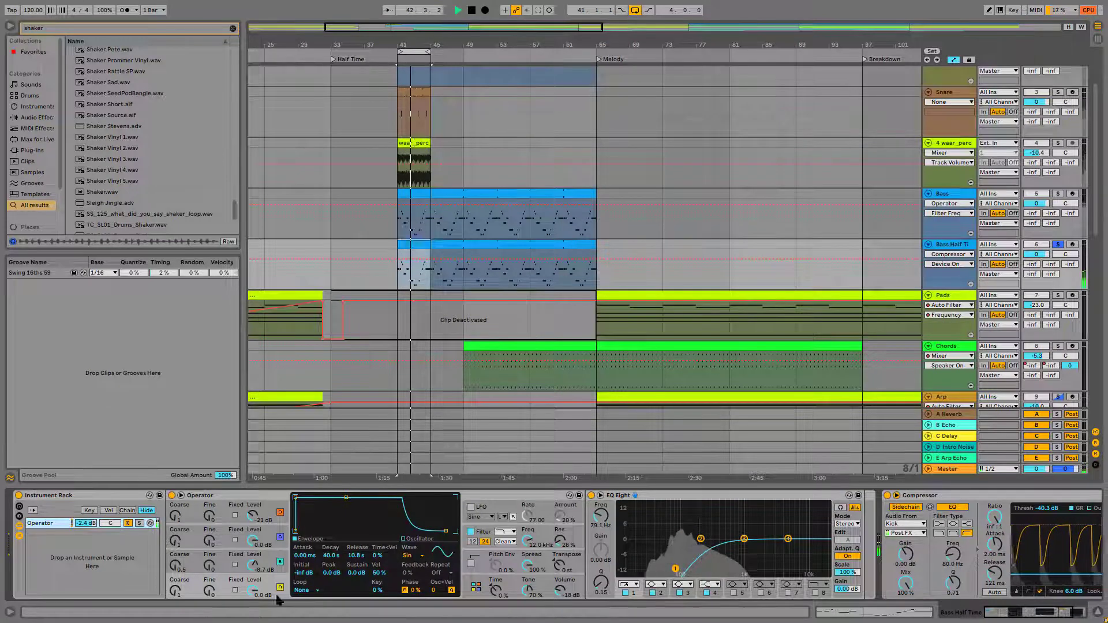
Step: Adjust oscillator B in the Bass Half Time track's Operator and enable its filter with the frequency at 1.84 kHz
{"action": "left_click", "coordinate": [469, 532]}
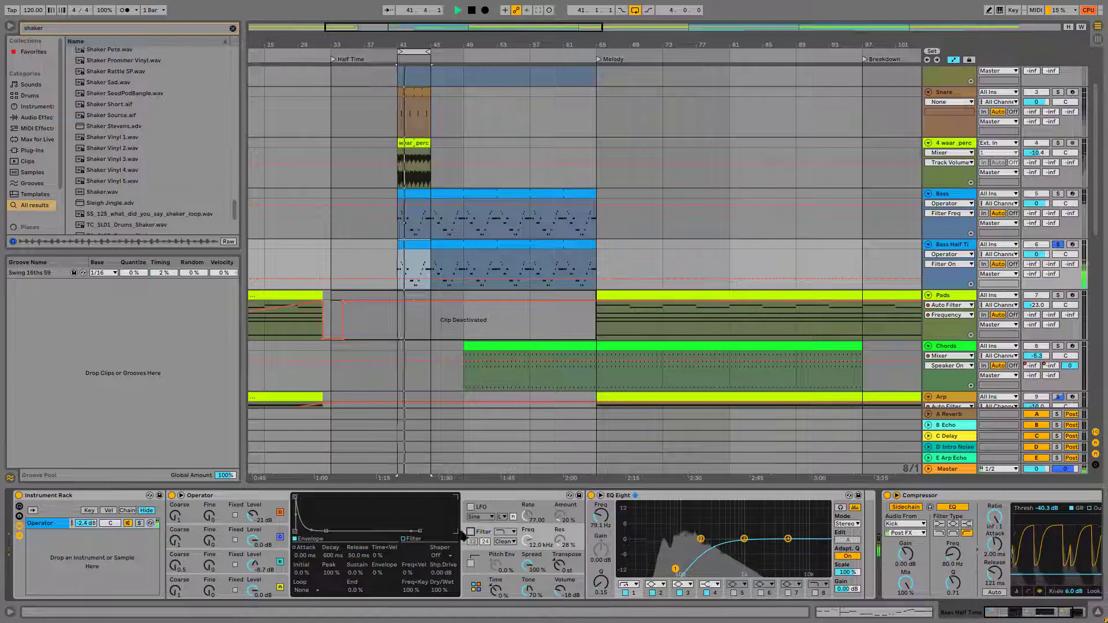
{"action": "left_click", "coordinate": [254, 564]}
{"action": "key", "text": "space"}
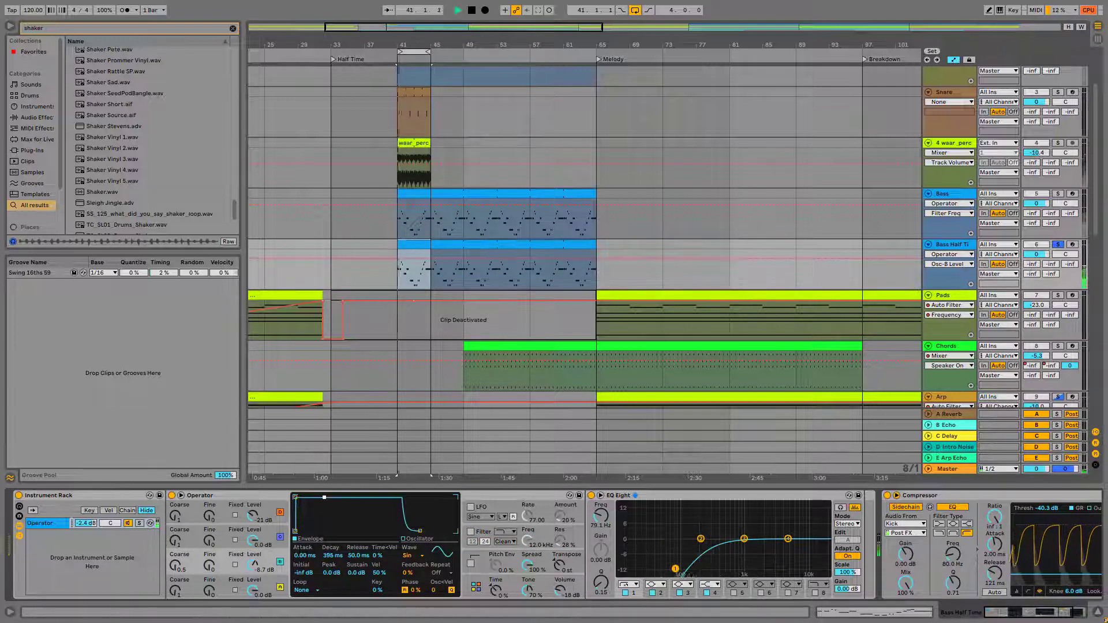
{"action": "left_click", "coordinate": [178, 570]}
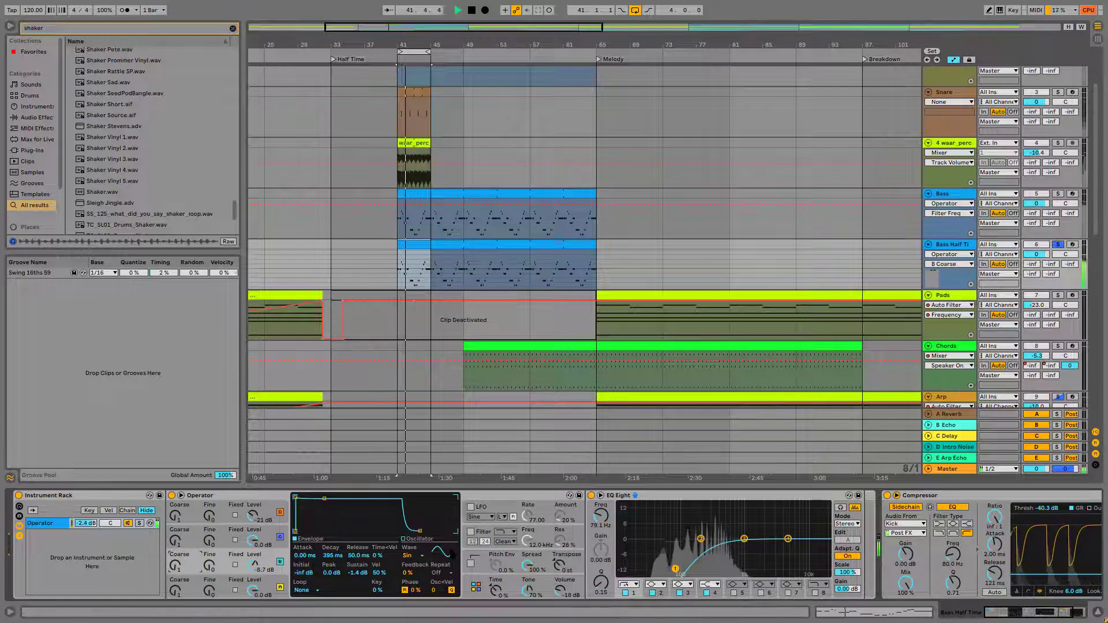
{"action": "left_click", "coordinate": [471, 532]}
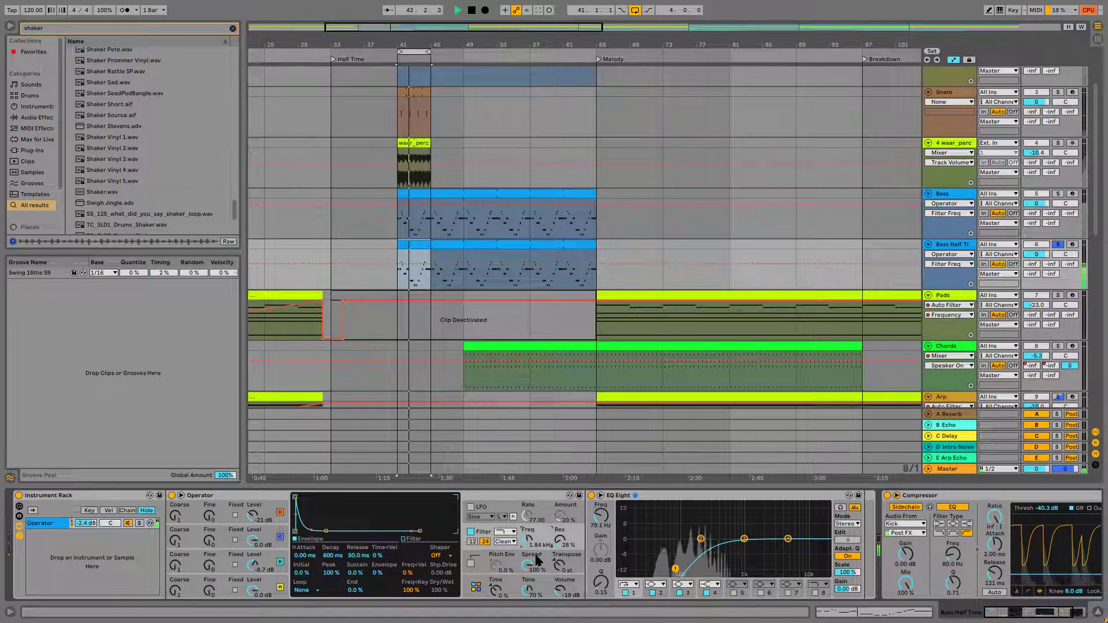
Step: Unsolo the Bass Half Time track and apply the Swing 16ths 59 groove to the clips on both bass tracks
{"action": "left_click", "coordinate": [1058, 245]}
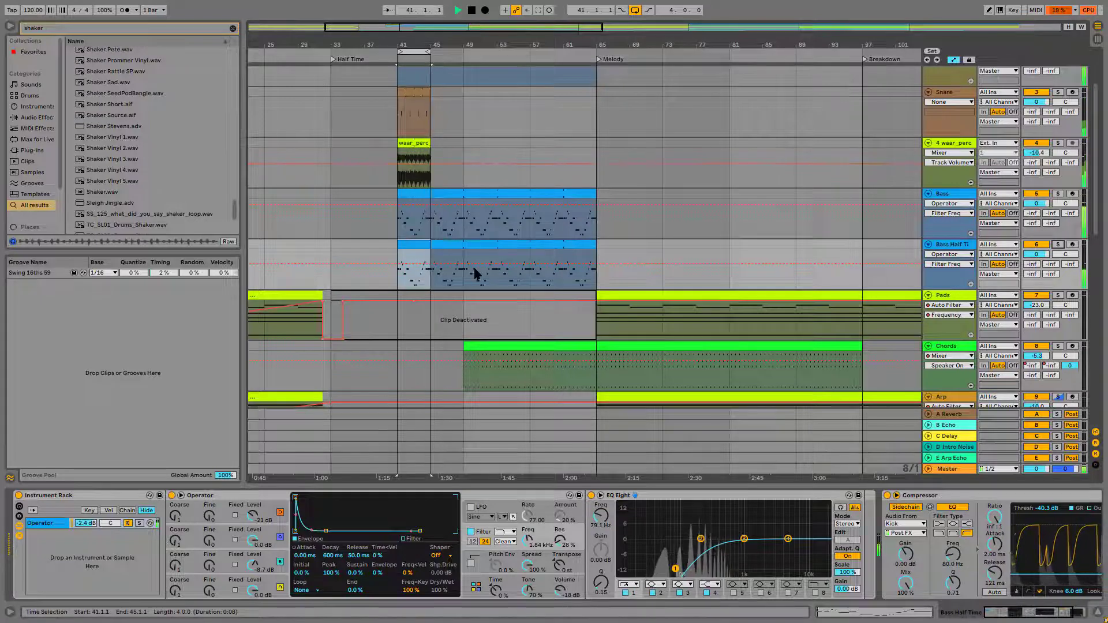
{"action": "key", "text": "space"}
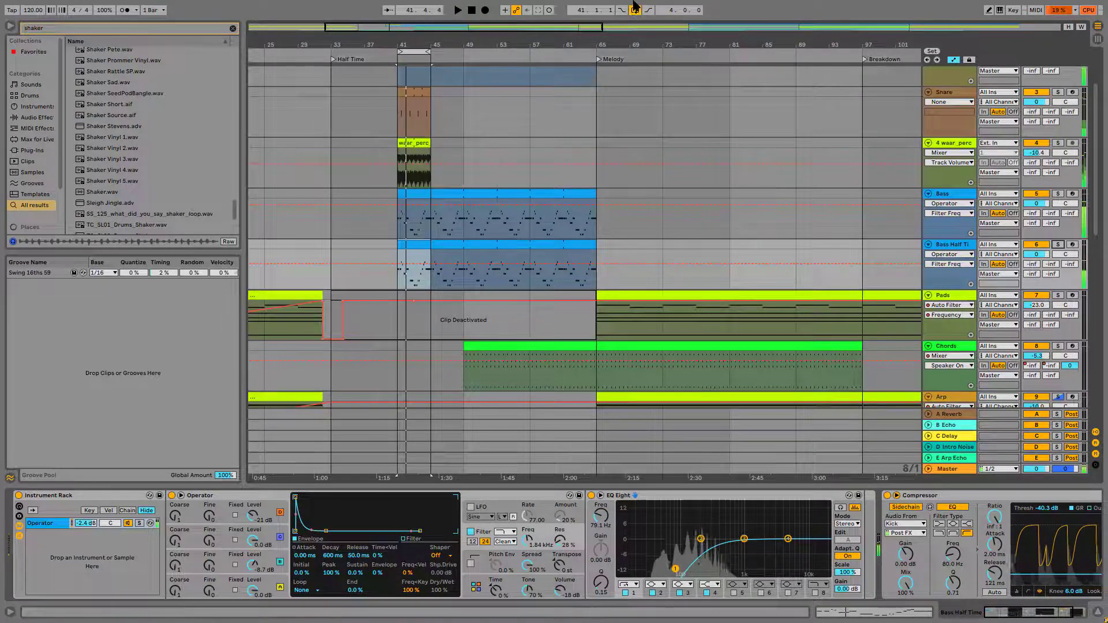
{"action": "left_click_drag", "start_coordinate": [20, 280], "coordinate": [416, 257]}
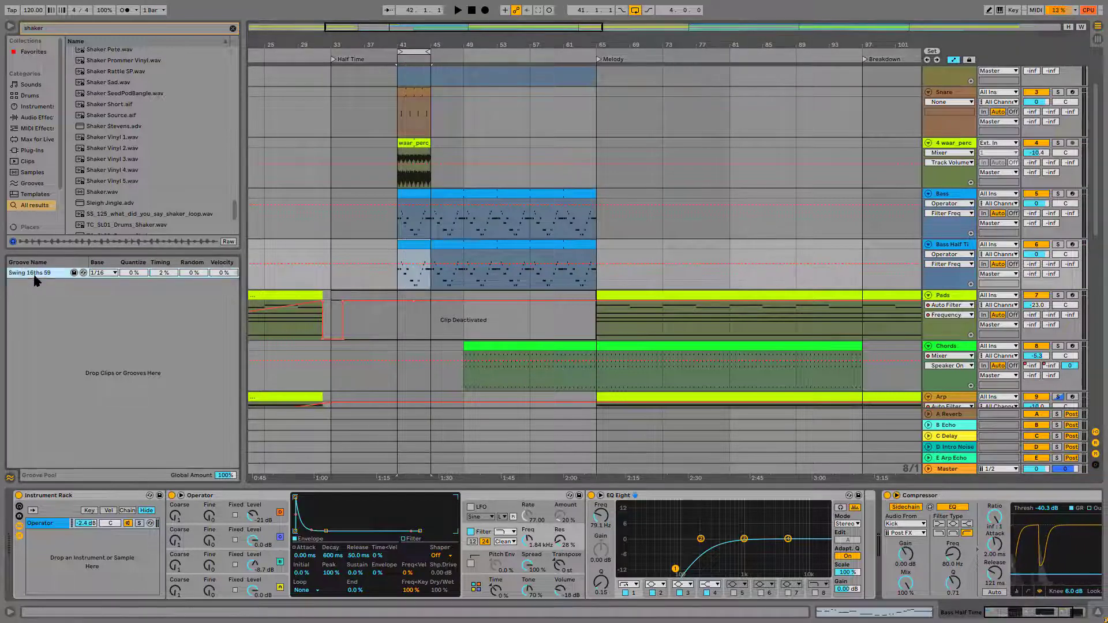
{"action": "left_click_drag", "start_coordinate": [34, 279], "coordinate": [416, 247]}
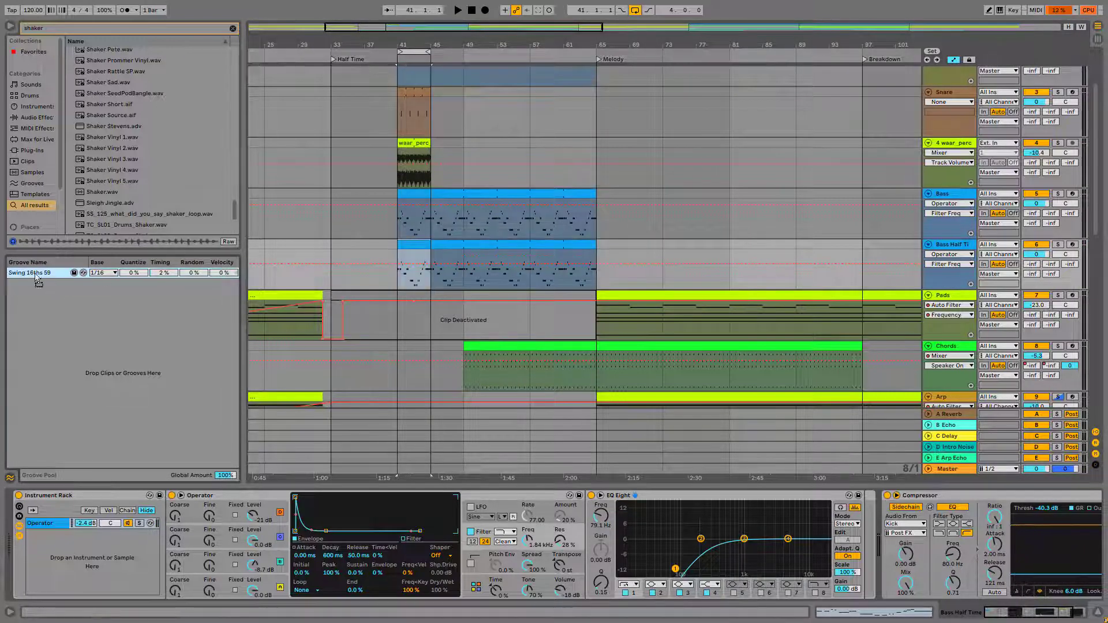
{"action": "left_click_drag", "start_coordinate": [35, 277], "coordinate": [414, 194]}
{"action": "key", "text": "space"}
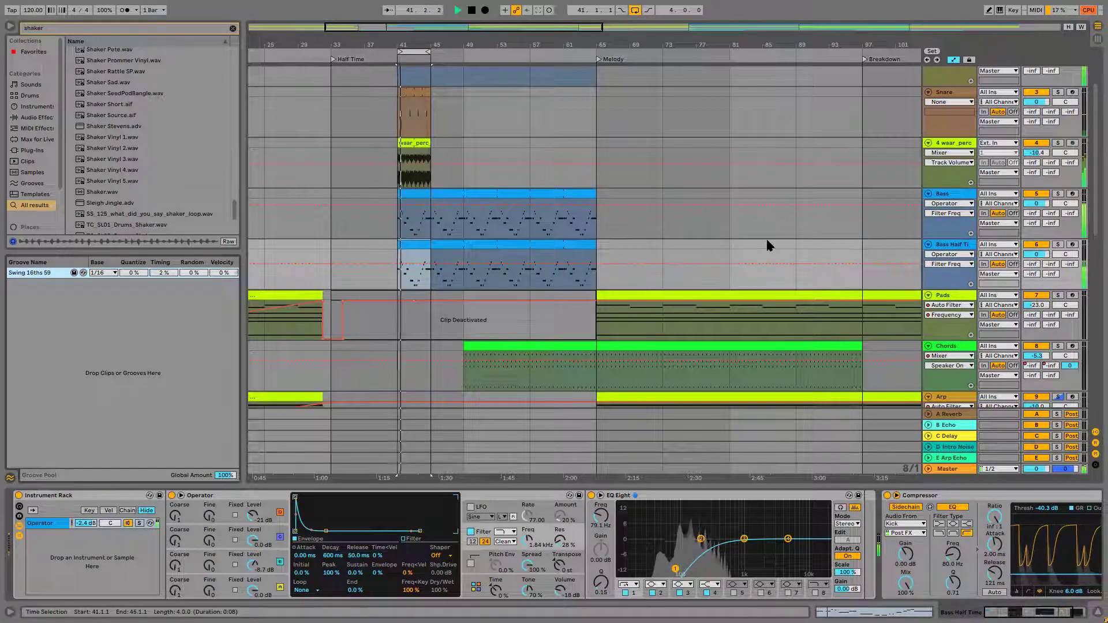
Step: Extend the shaker and snare clips so they fill the section up to the Melody marker at bar 65
{"action": "scroll", "coordinate": [756, 247], "scroll_direction": "down", "scroll_amount": 3}
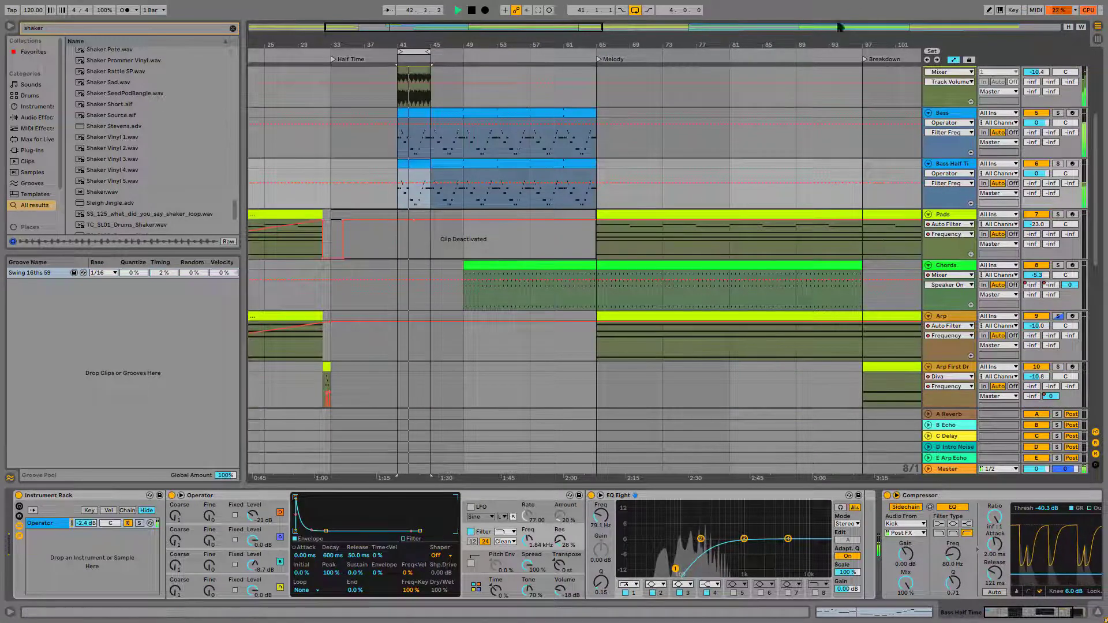
{"action": "scroll", "coordinate": [512, 112], "scroll_direction": "up", "scroll_amount": 2}
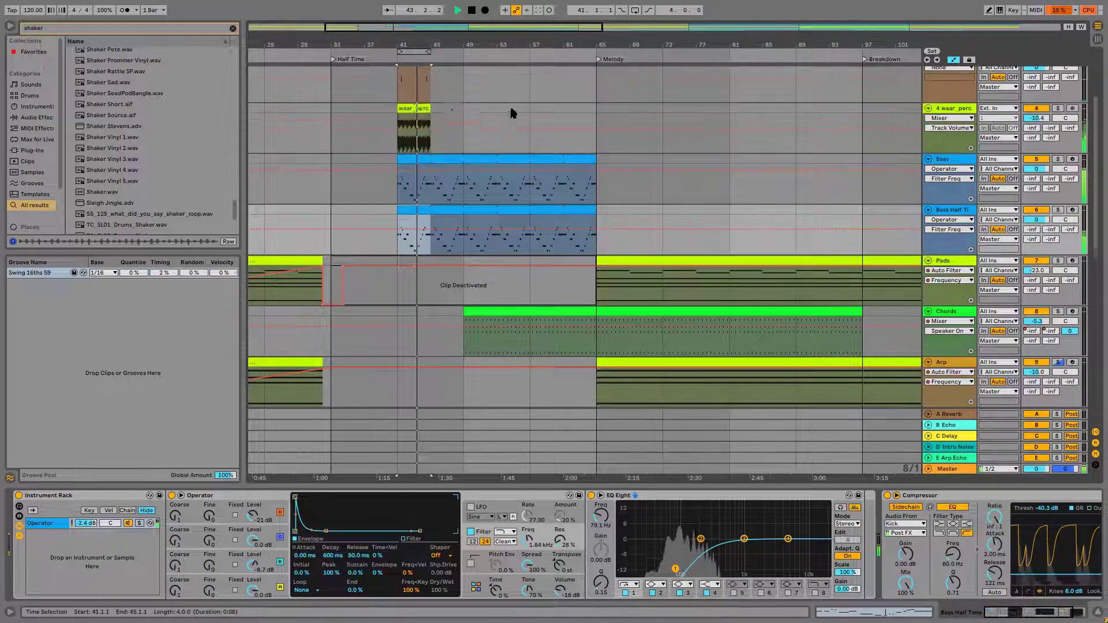
{"action": "left_click", "coordinate": [451, 109]}
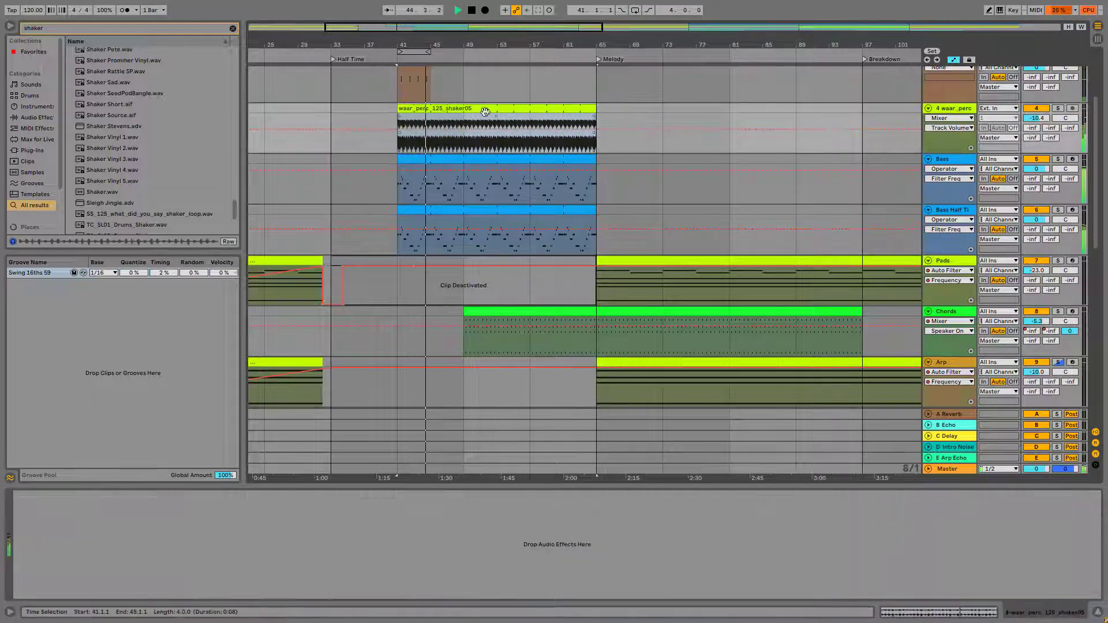
{"action": "scroll", "coordinate": [446, 104], "scroll_direction": "up", "scroll_amount": 2}
{"action": "left_click", "coordinate": [427, 105]}
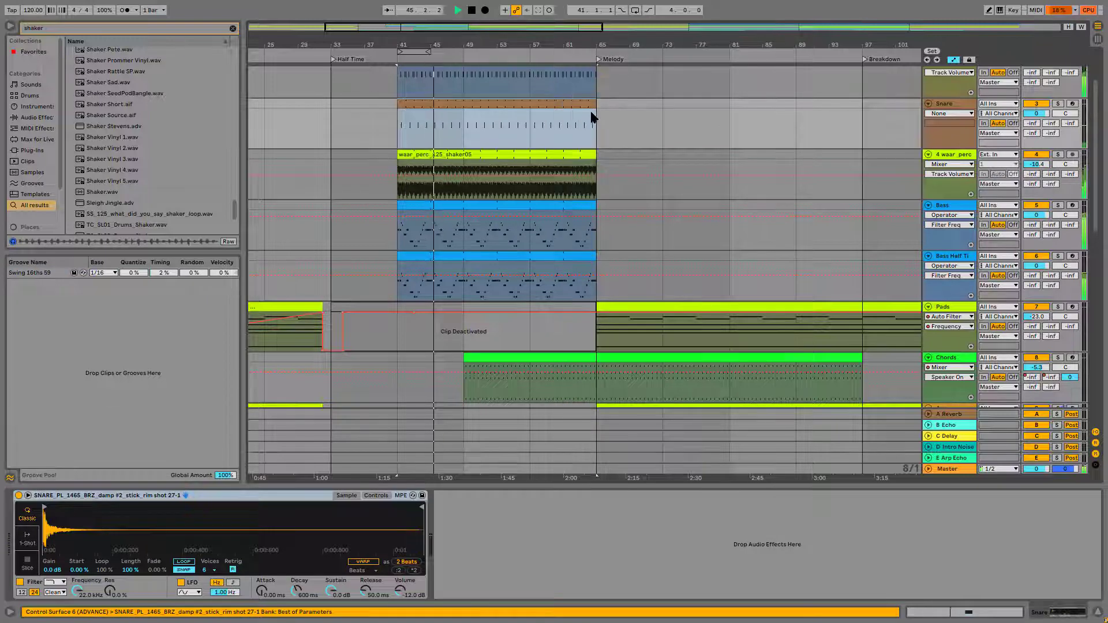
Step: Extend the start of the kick, snare, shaker and both bass clips together back to the Half Time marker at bar 33
{"action": "scroll", "coordinate": [574, 133], "scroll_direction": "down", "scroll_amount": 2}
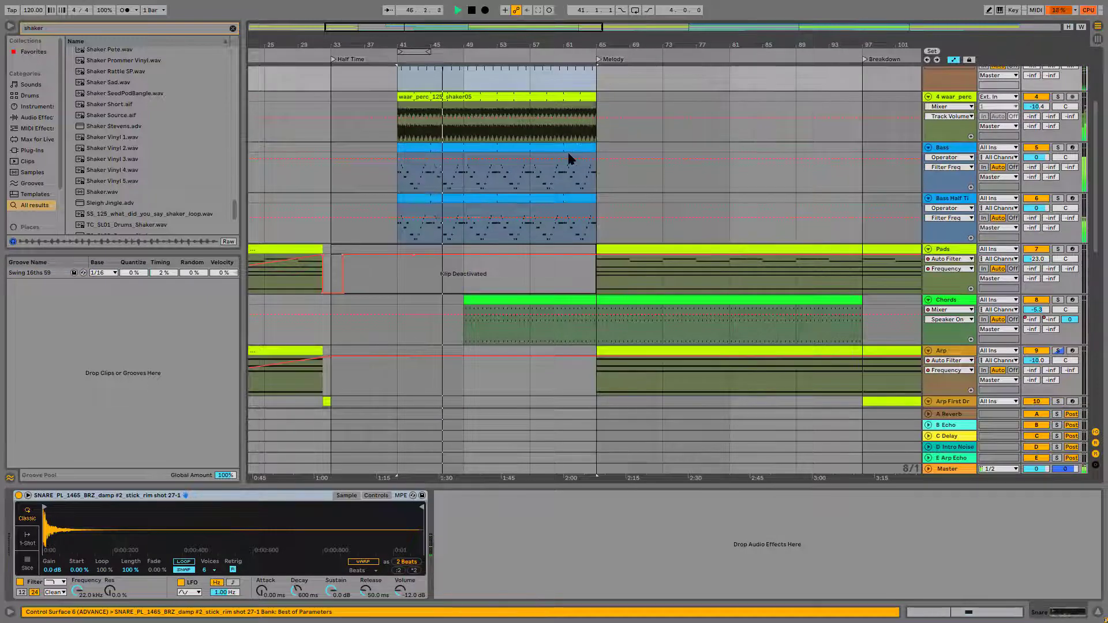
{"action": "scroll", "coordinate": [601, 158], "scroll_direction": "down", "scroll_amount": 2}
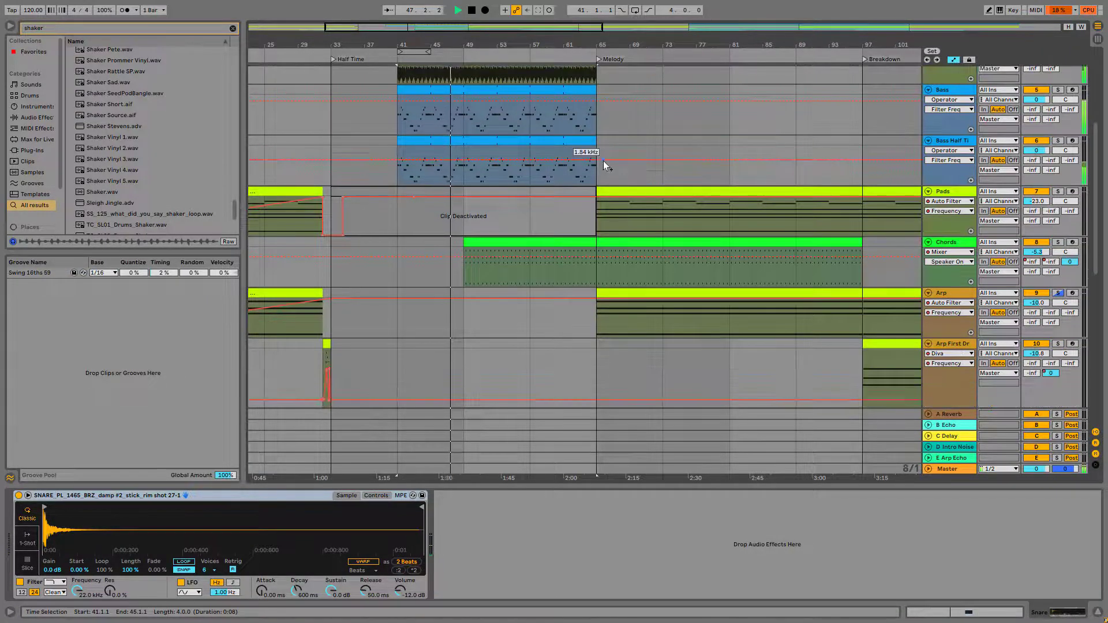
{"action": "scroll", "coordinate": [604, 161], "scroll_direction": "up", "scroll_amount": 1}
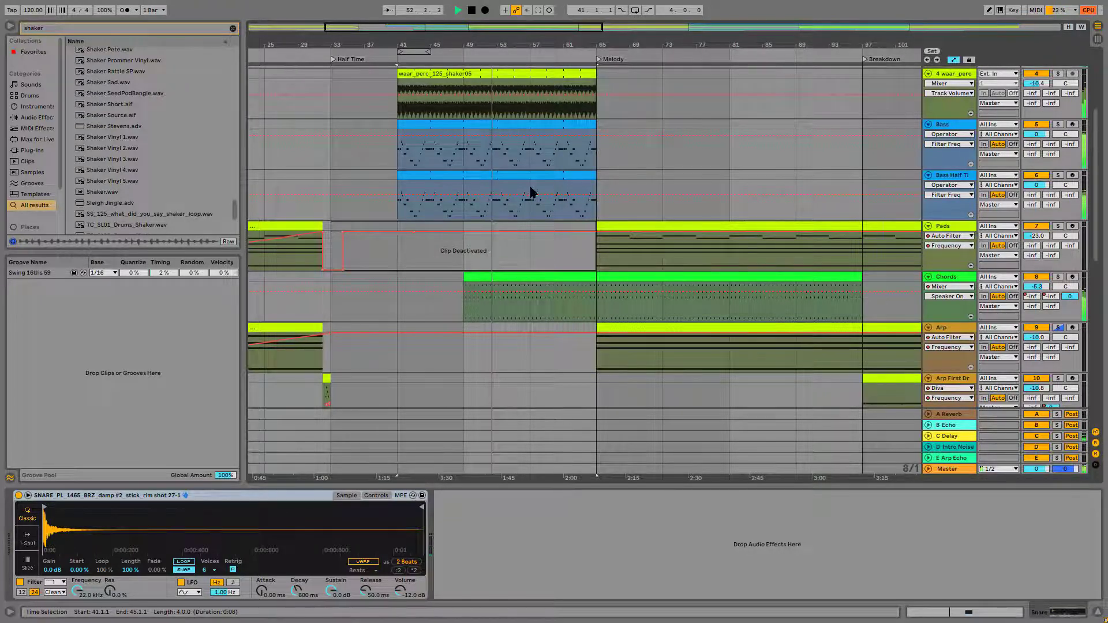
{"action": "scroll", "coordinate": [550, 188], "scroll_direction": "up", "scroll_amount": 3}
{"action": "scroll", "coordinate": [551, 189], "scroll_direction": "up", "scroll_amount": 3}
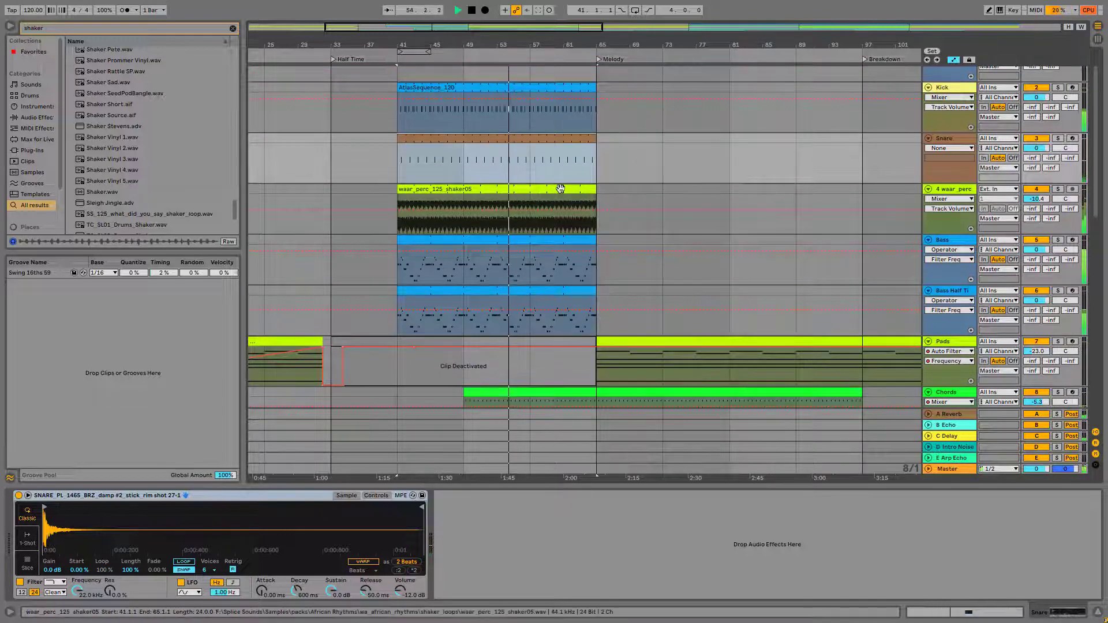
{"action": "scroll", "coordinate": [420, 159], "scroll_direction": "up", "scroll_amount": 2}
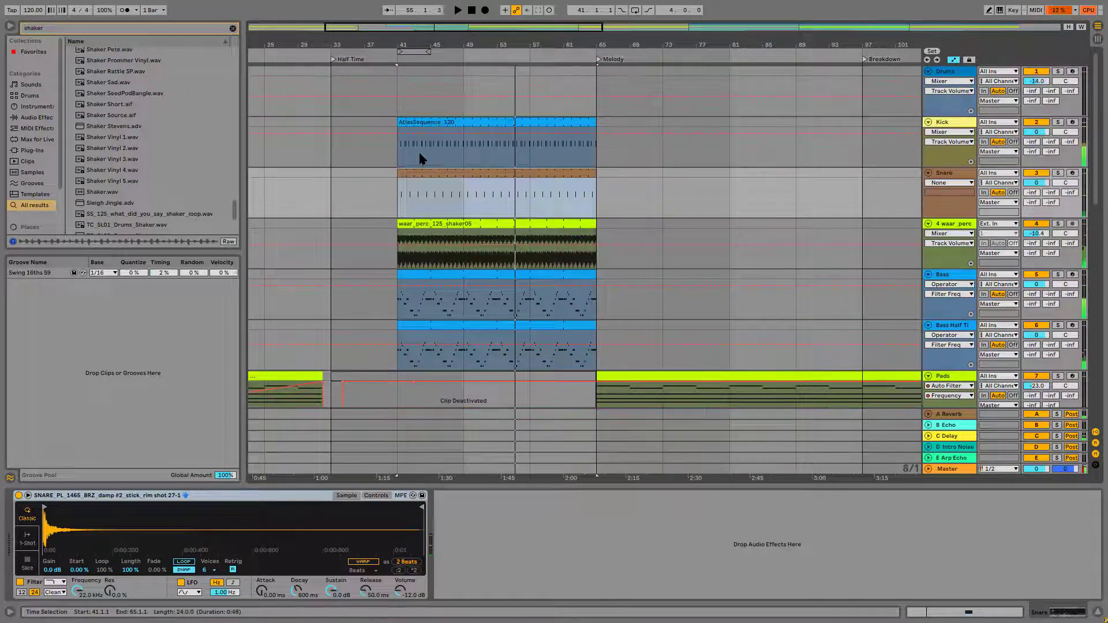
{"action": "left_click", "coordinate": [400, 125]}
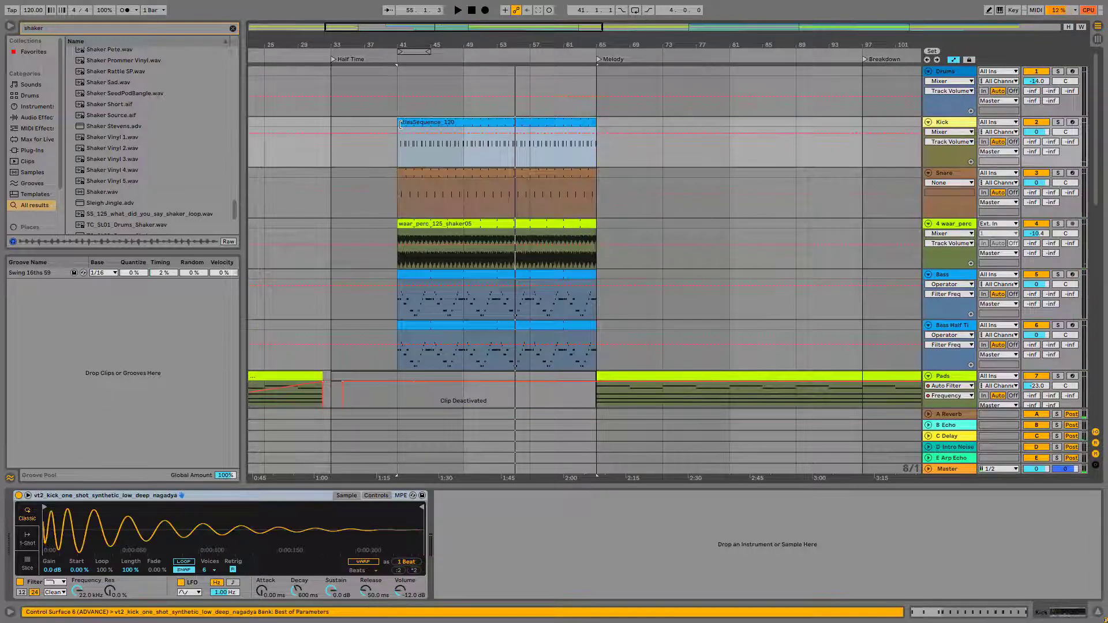
{"action": "left_click", "coordinate": [412, 337], "text": "shift"}
{"action": "left_click_drag", "start_coordinate": [399, 325], "coordinate": [358, 325]}
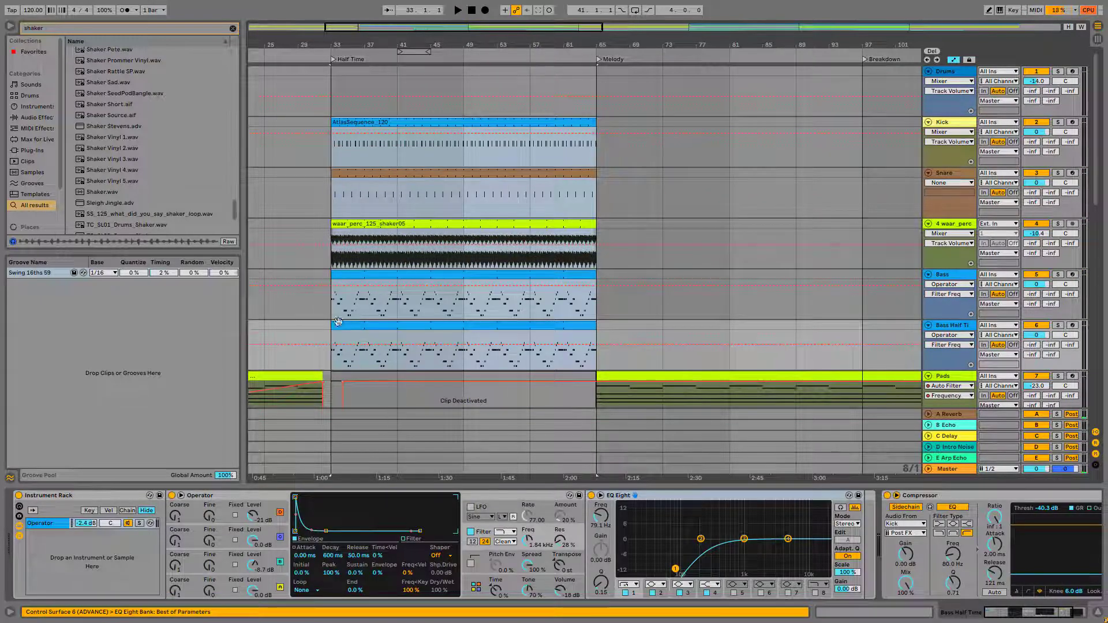
Step: Play the arrangement from the start of the Intro into the Half Time section to review the new drums and bass
{"action": "scroll", "coordinate": [361, 323], "scroll_direction": "down", "scroll_amount": 10}
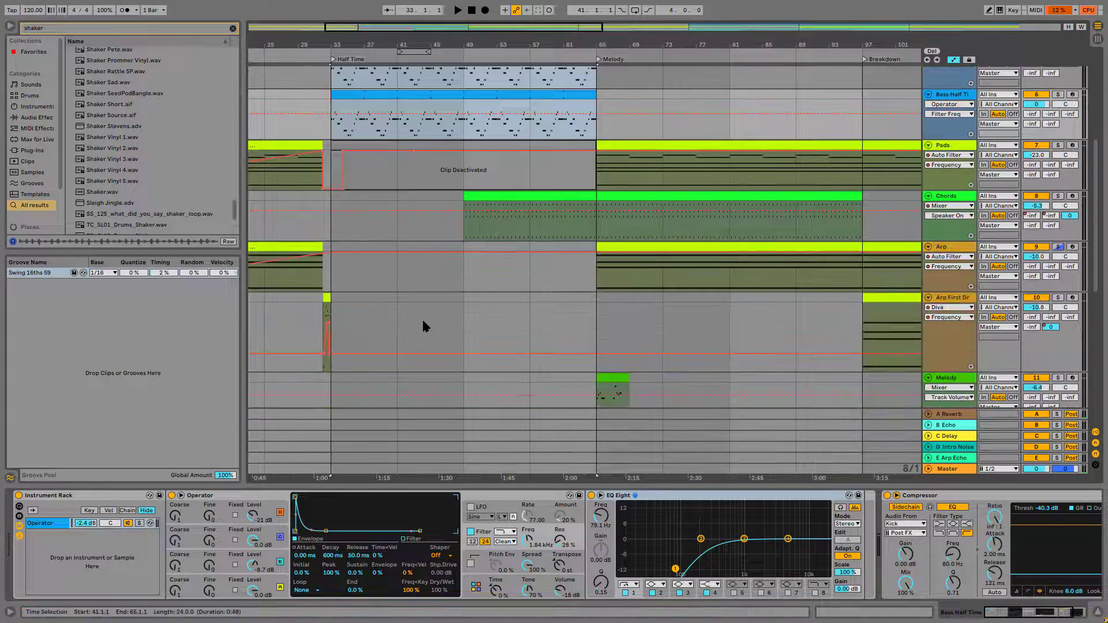
{"action": "scroll", "coordinate": [423, 323], "scroll_direction": "left", "scroll_amount": 3}
{"action": "scroll", "coordinate": [469, 315], "scroll_direction": "down", "scroll_amount": 5}
{"action": "scroll", "coordinate": [467, 316], "scroll_direction": "up", "scroll_amount": 1}
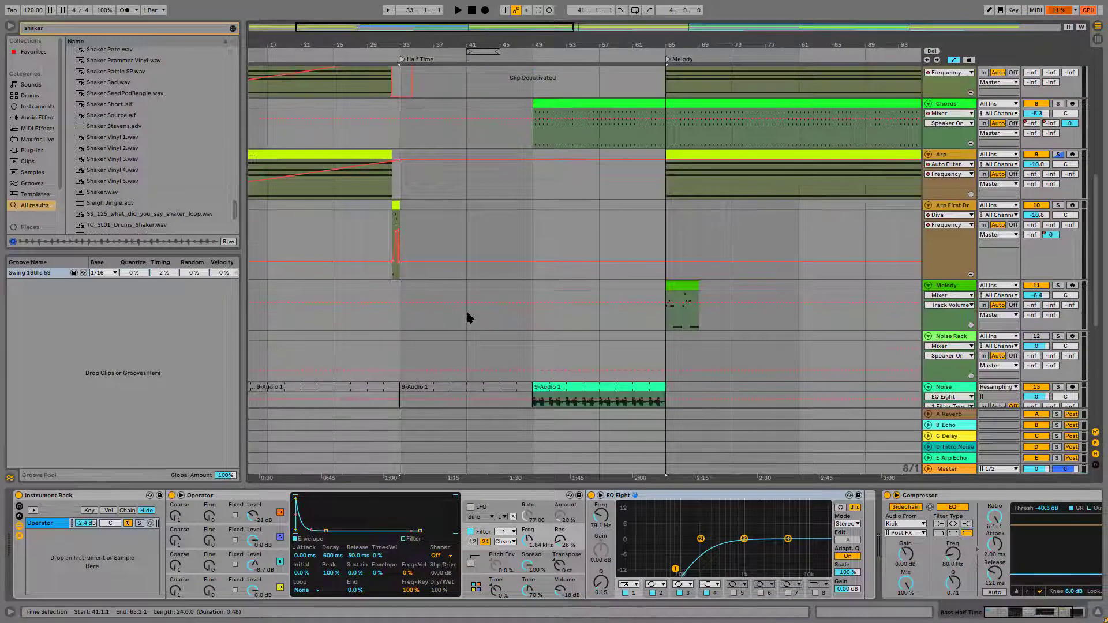
{"action": "scroll", "coordinate": [466, 310], "scroll_direction": "left", "scroll_amount": 5}
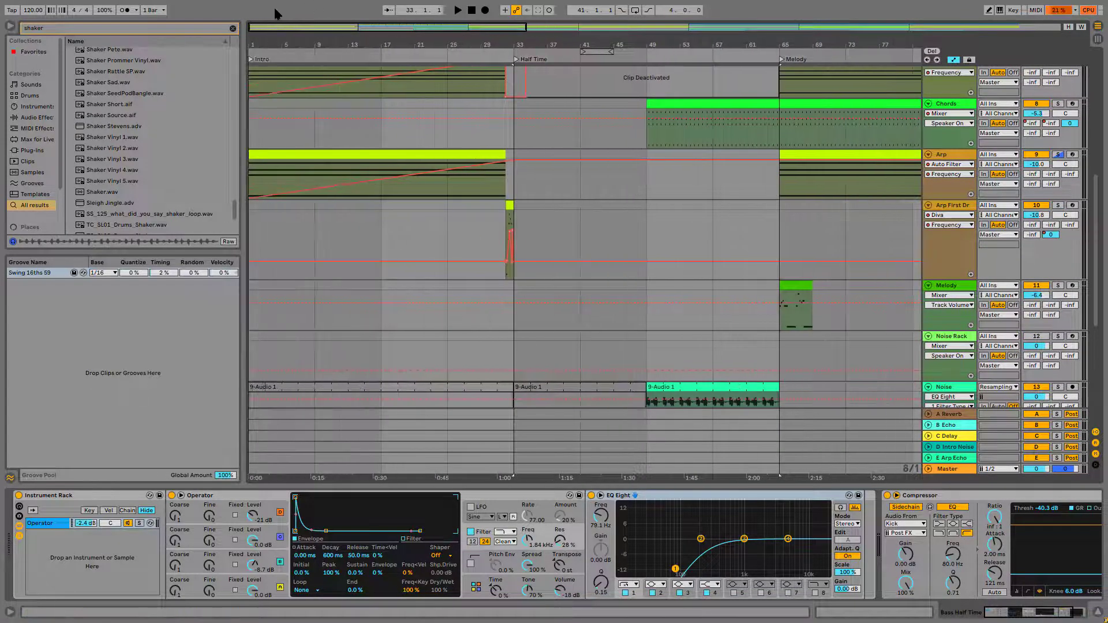
{"action": "left_click_drag", "start_coordinate": [309, 29], "coordinate": [271, 147]}
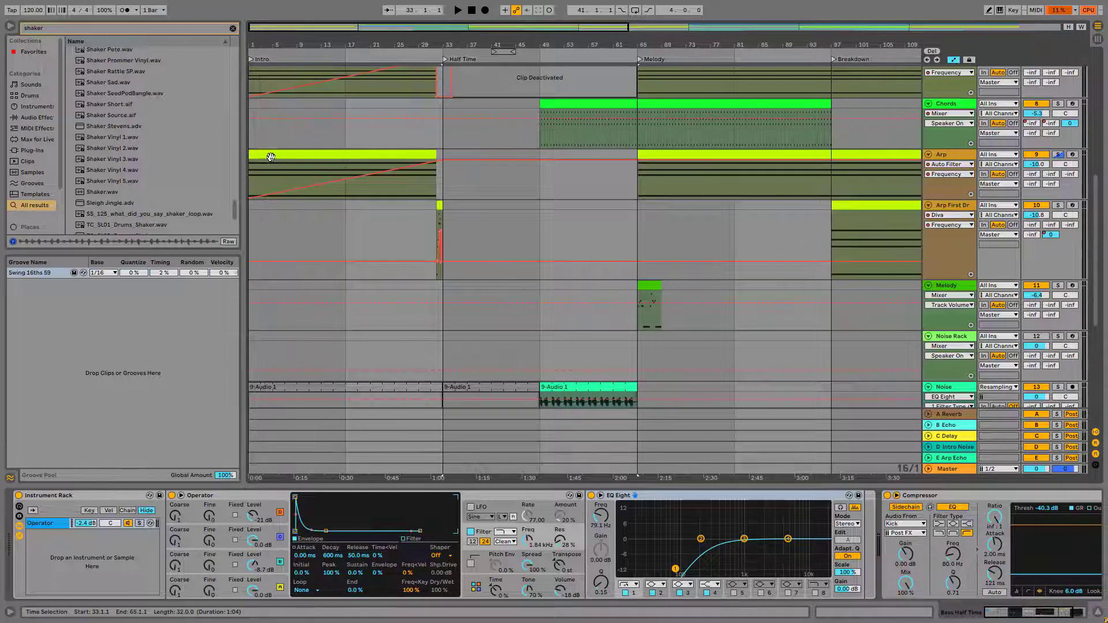
{"action": "left_click", "coordinate": [265, 157]}
{"action": "key", "text": "space"}
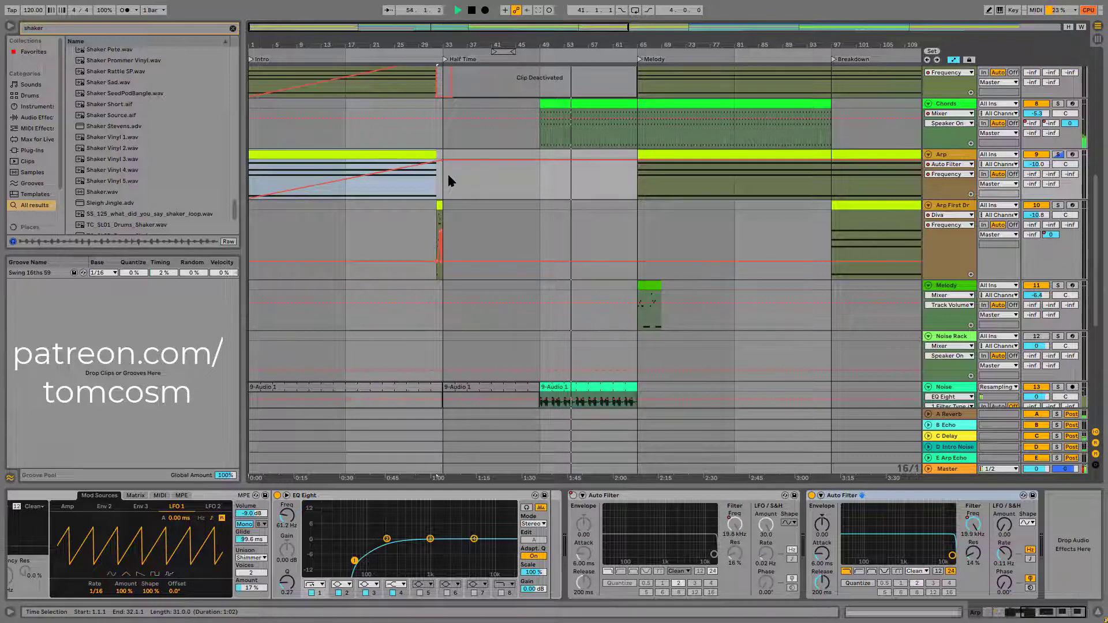
{"action": "key", "text": "space"}
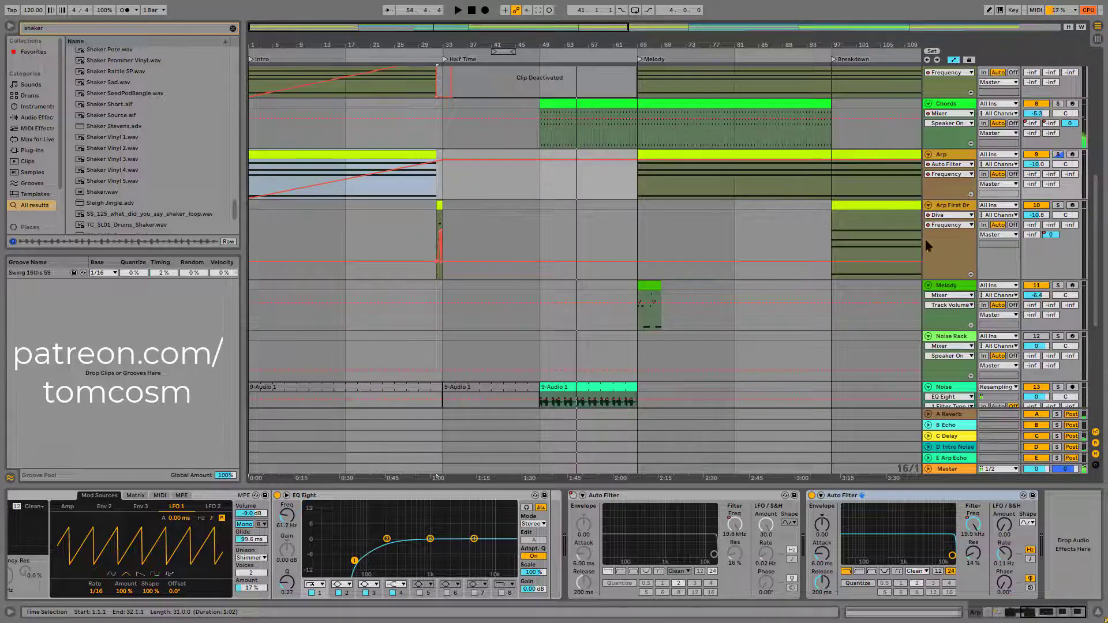